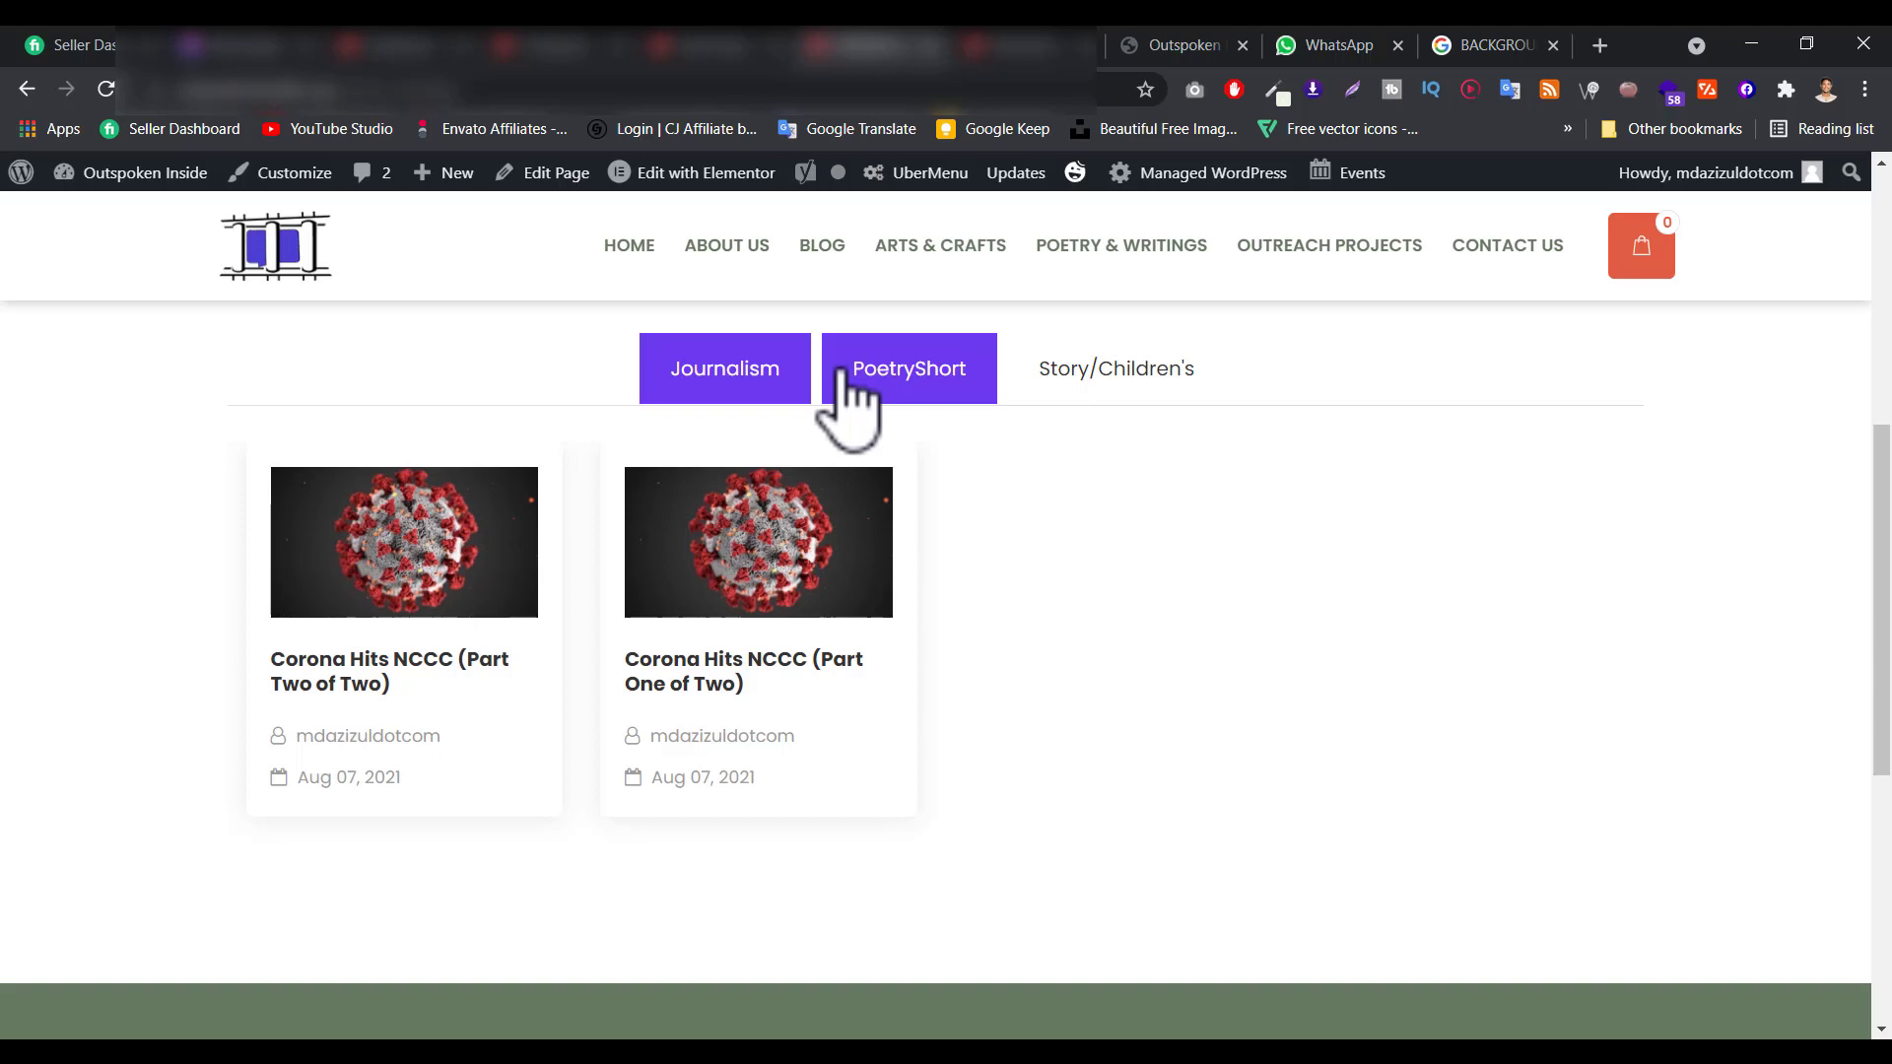
Switch between the PoetryShort, Story/Children's and Journalism post tabs on the live page.
click(941, 396)
click(1063, 380)
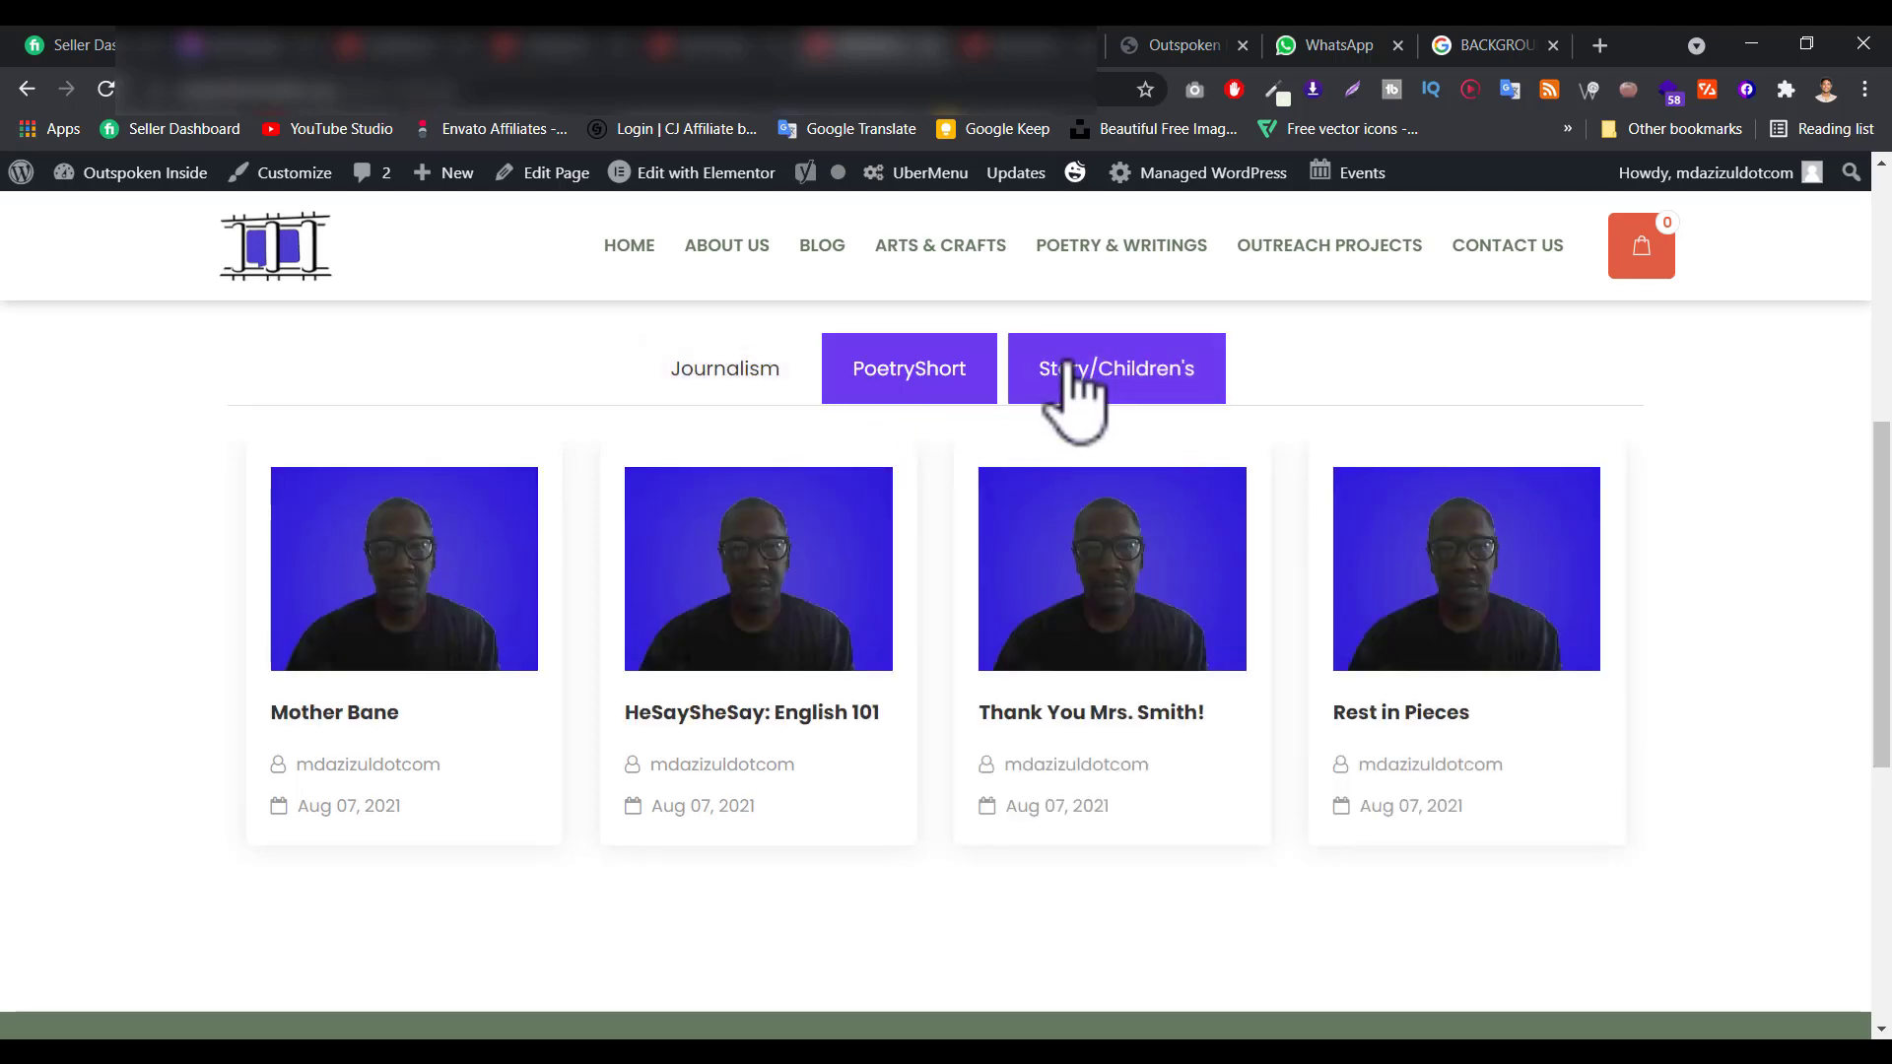
click(912, 385)
click(729, 374)
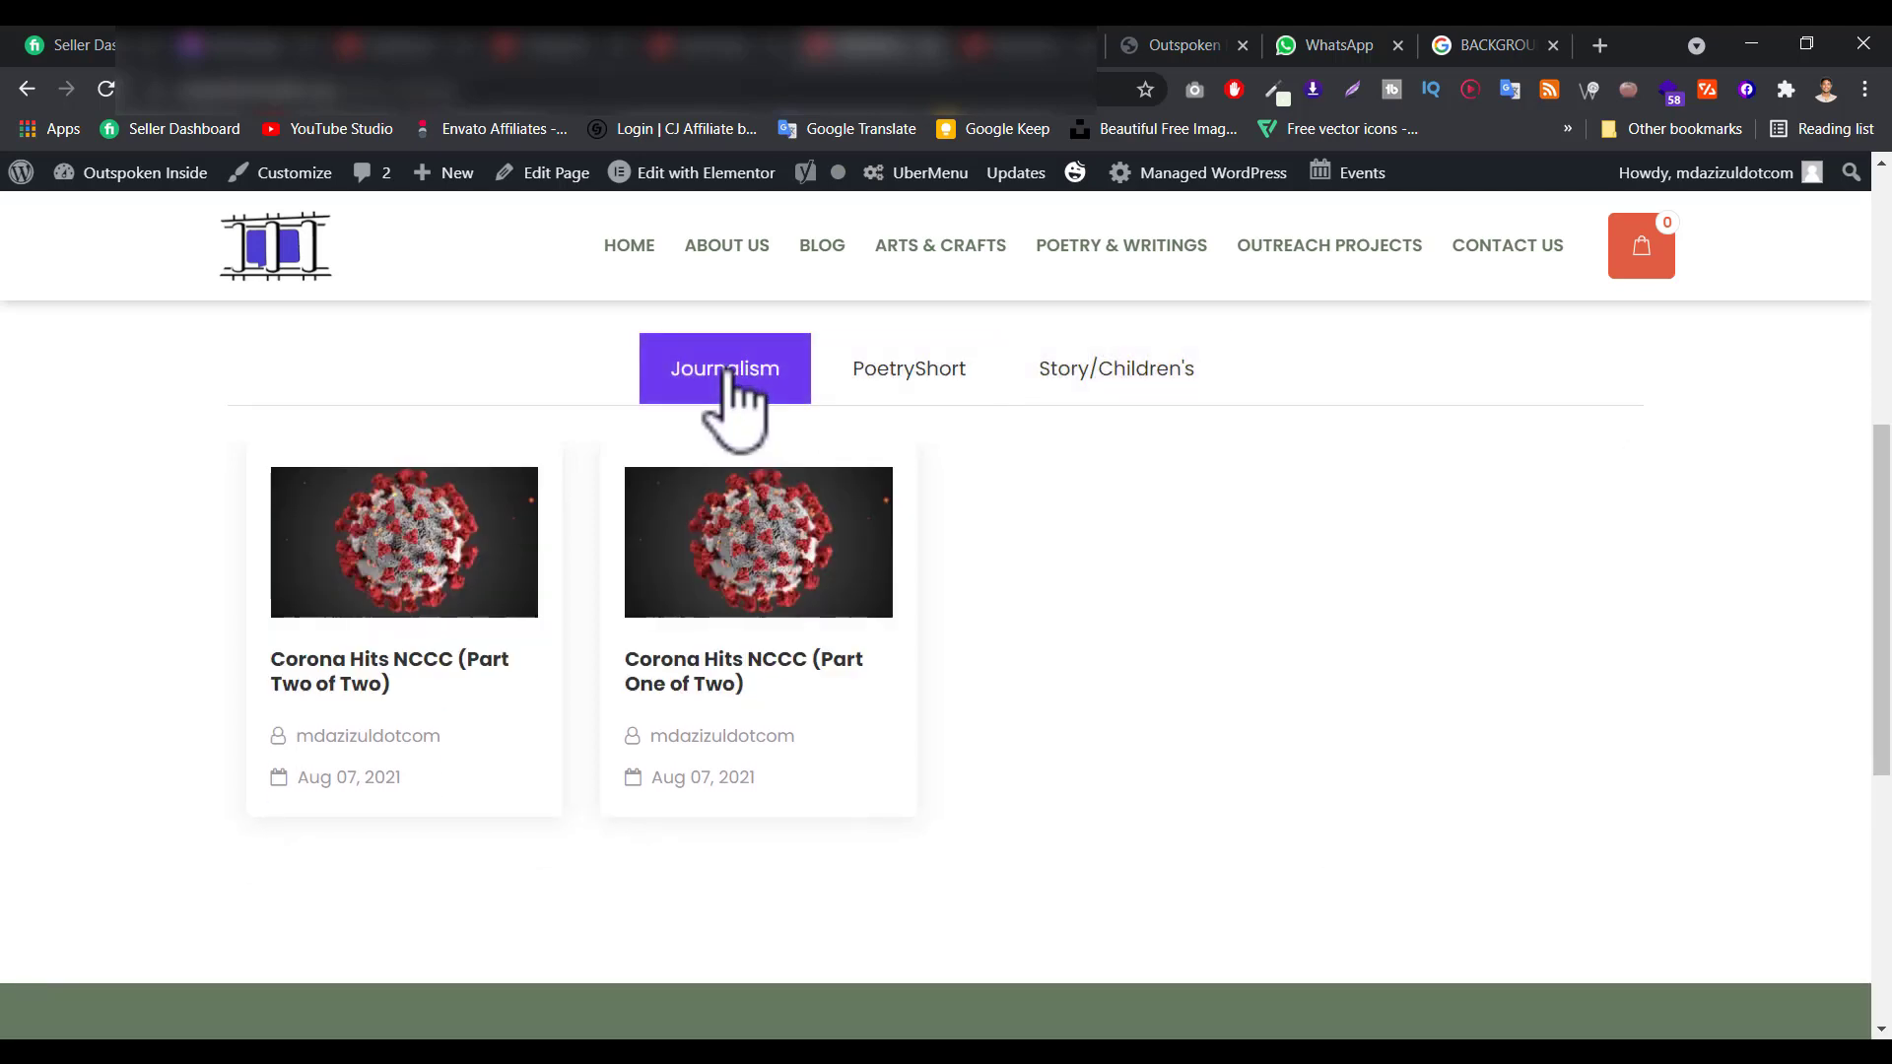
click(849, 387)
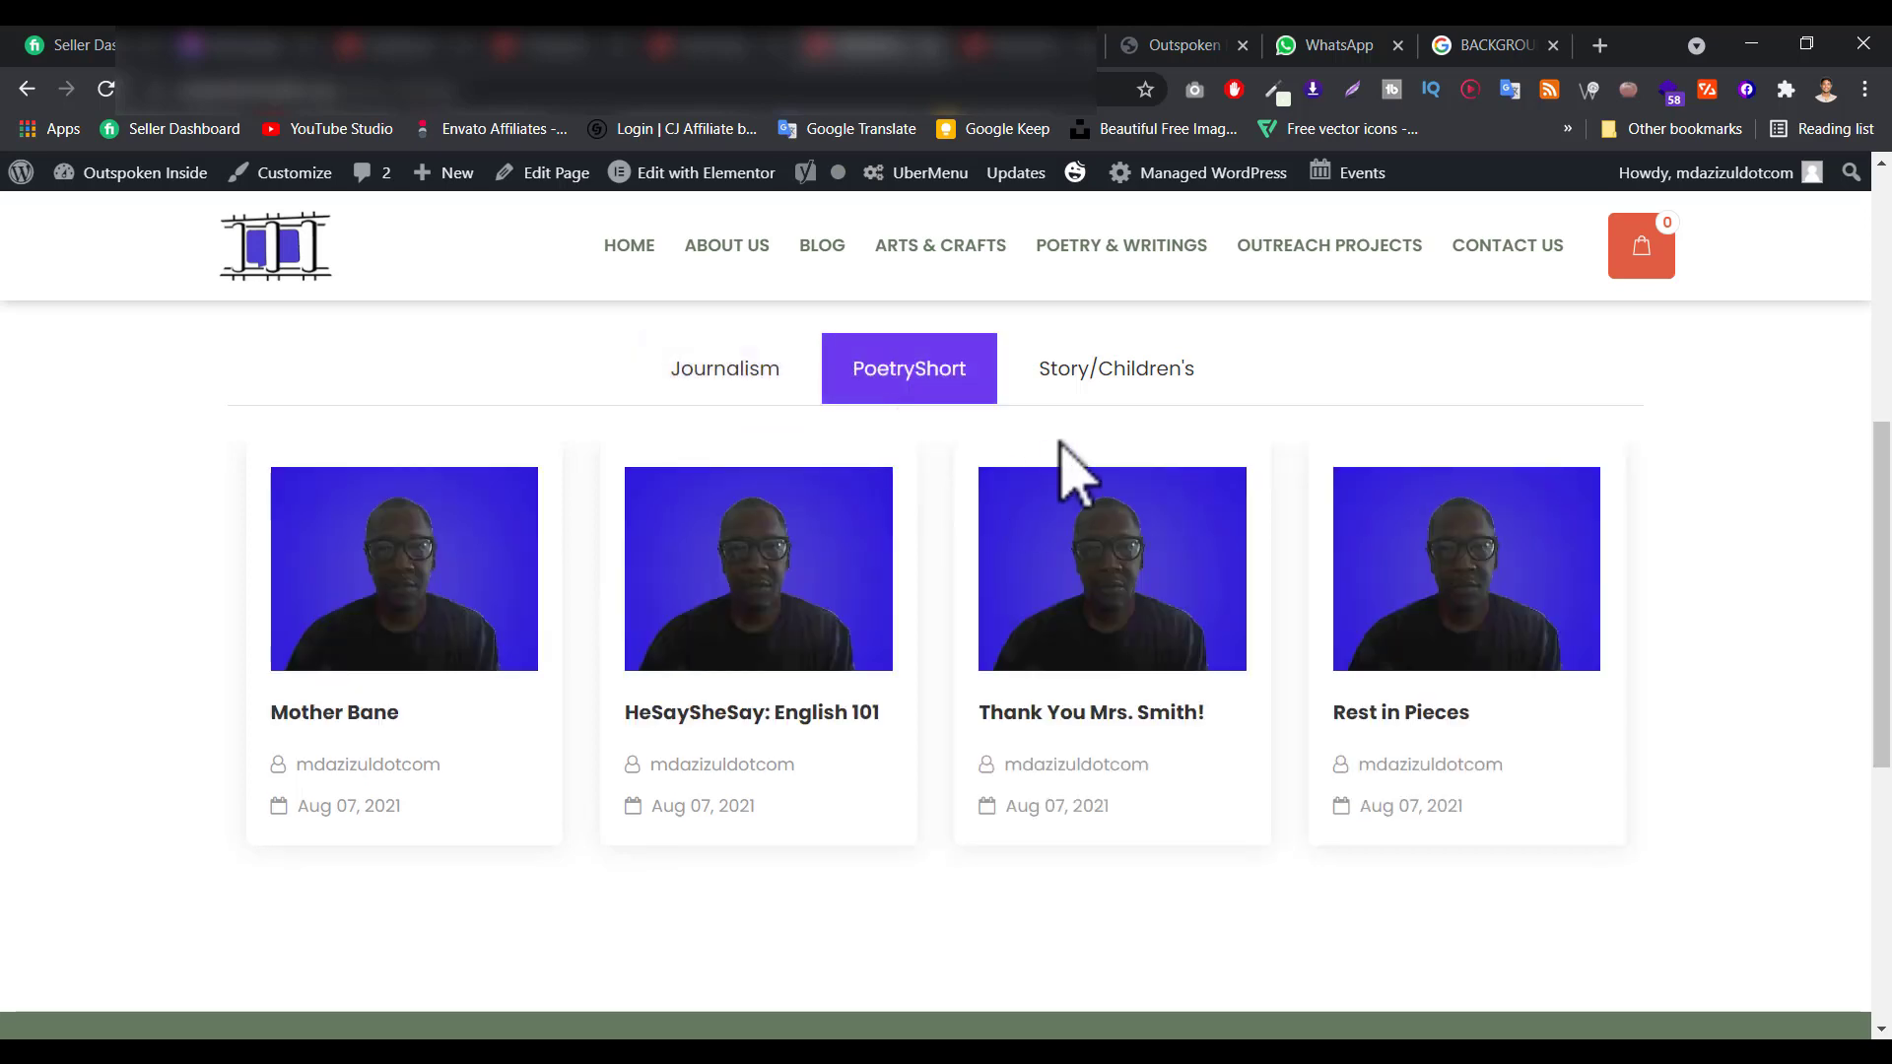
click(1094, 386)
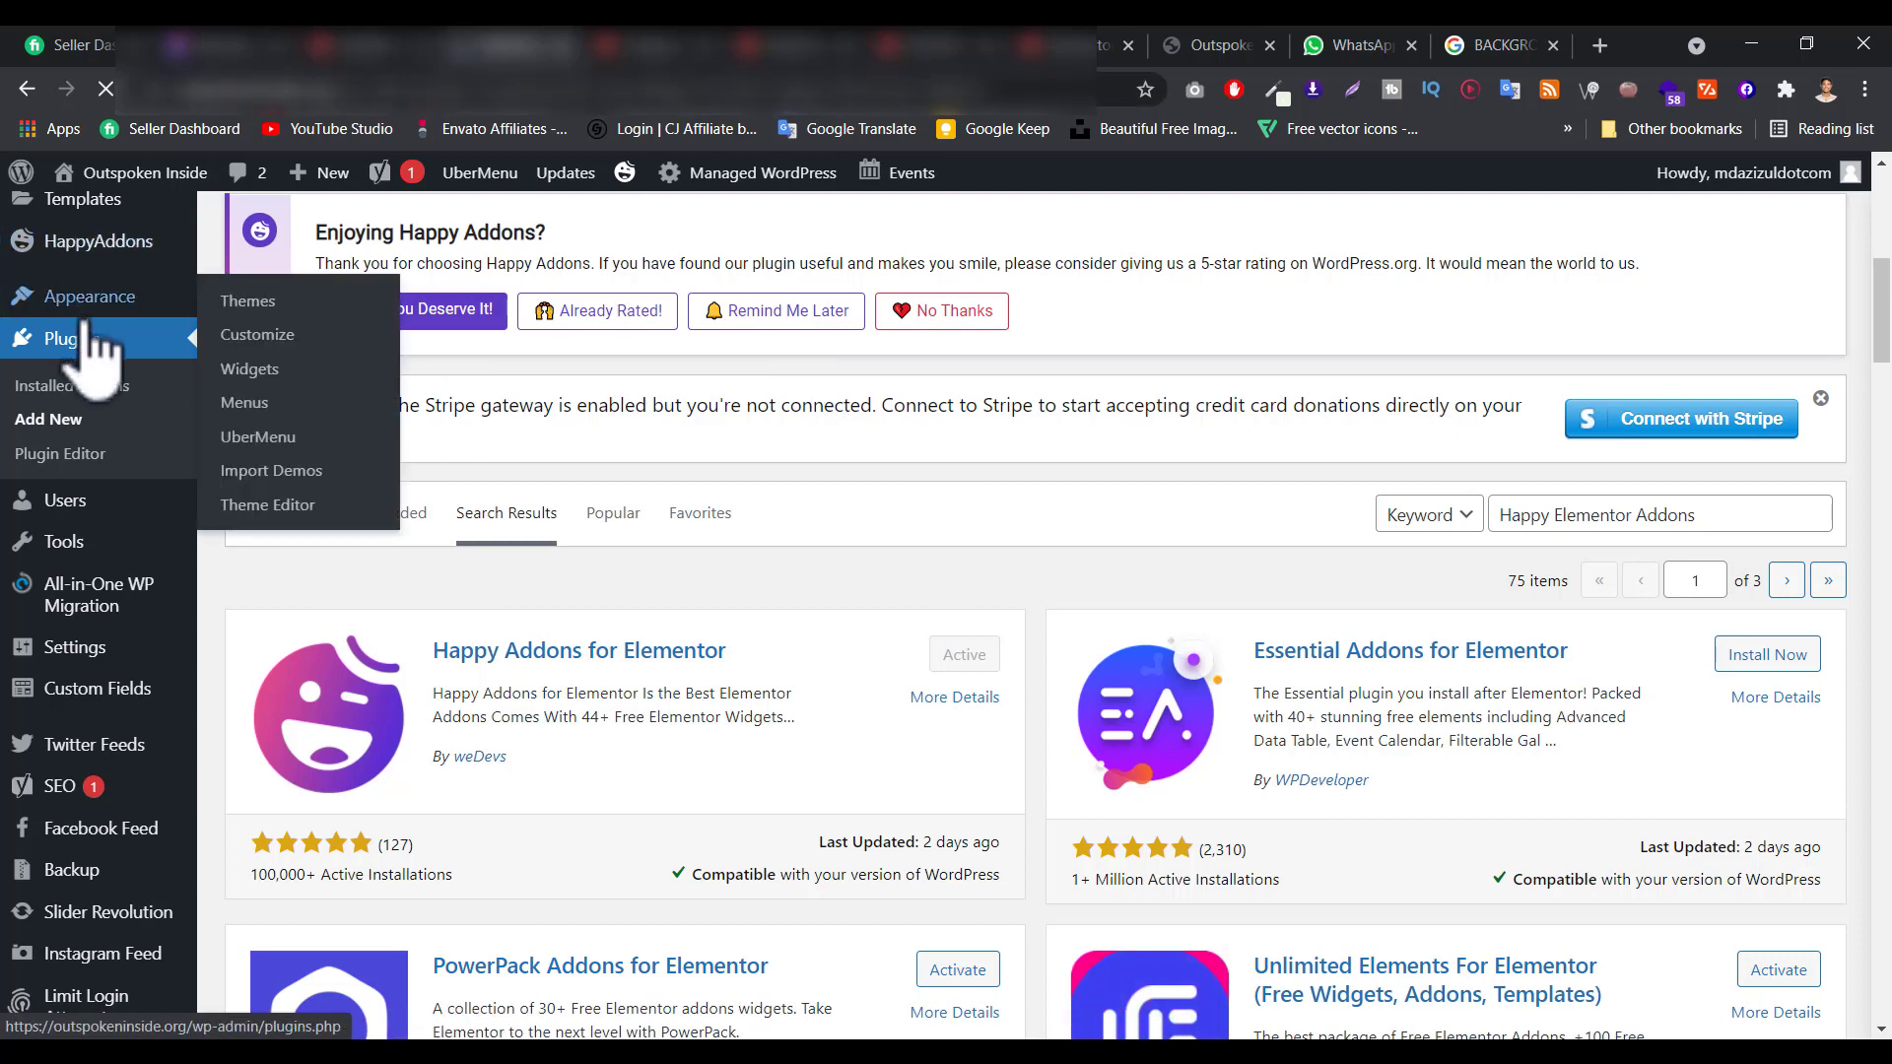
Scroll the plugin results, select the search text and highlight the Happy Addons for Elementor title.
scroll(89, 374, up, 2)
scroll(118, 444, down, 1)
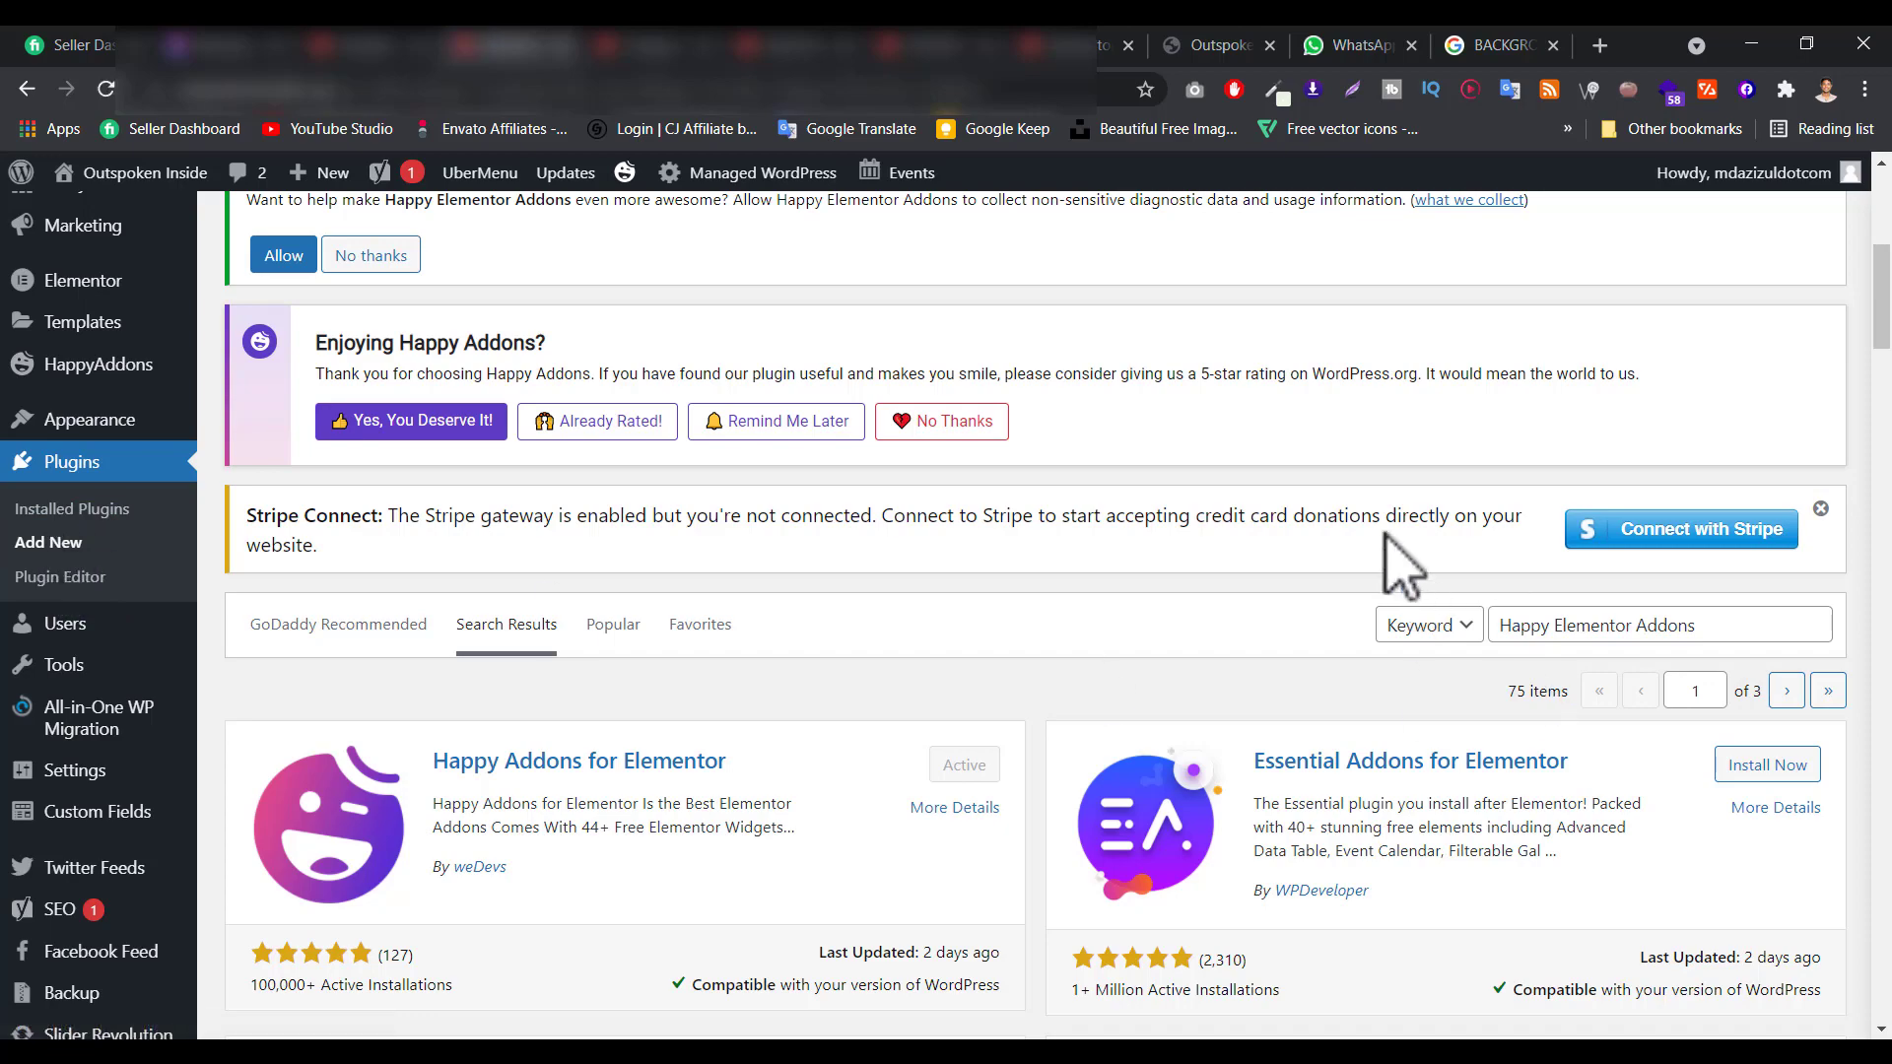
scroll(1479, 690, down, 1)
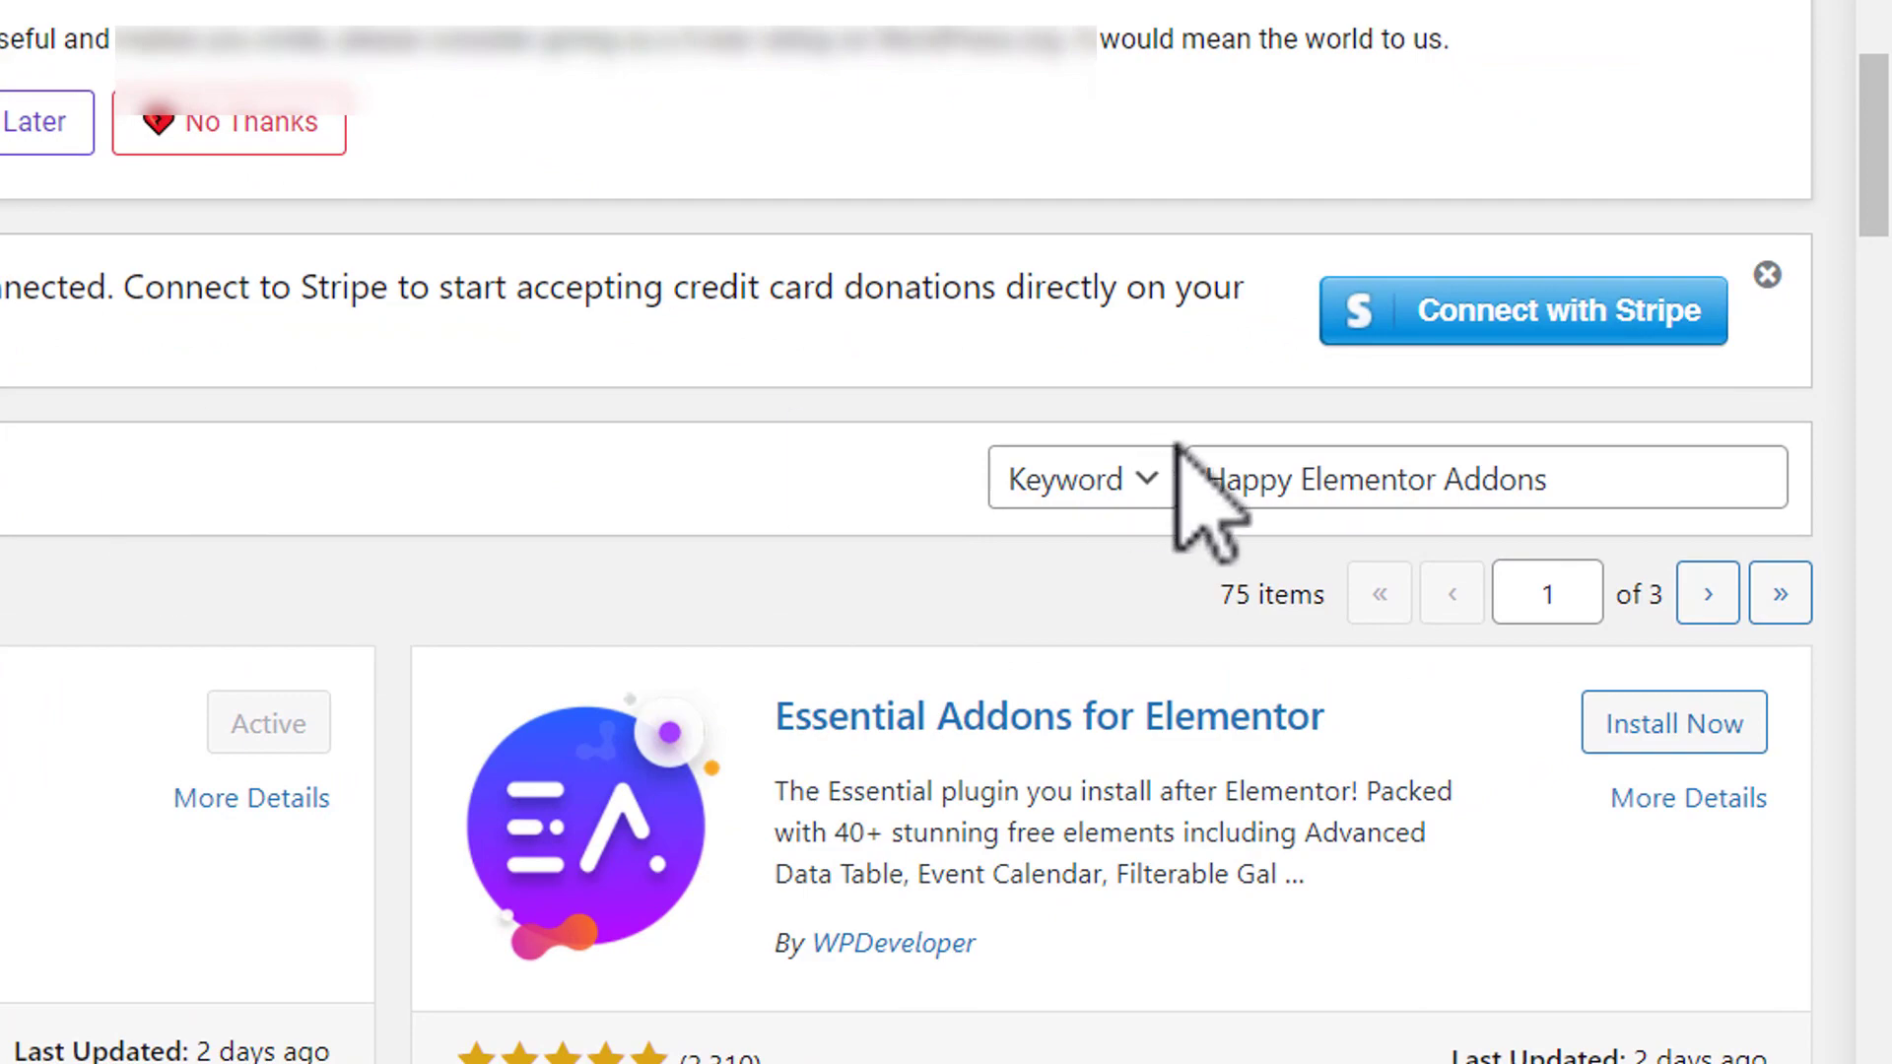
click(1470, 477)
key(ctrl+a)
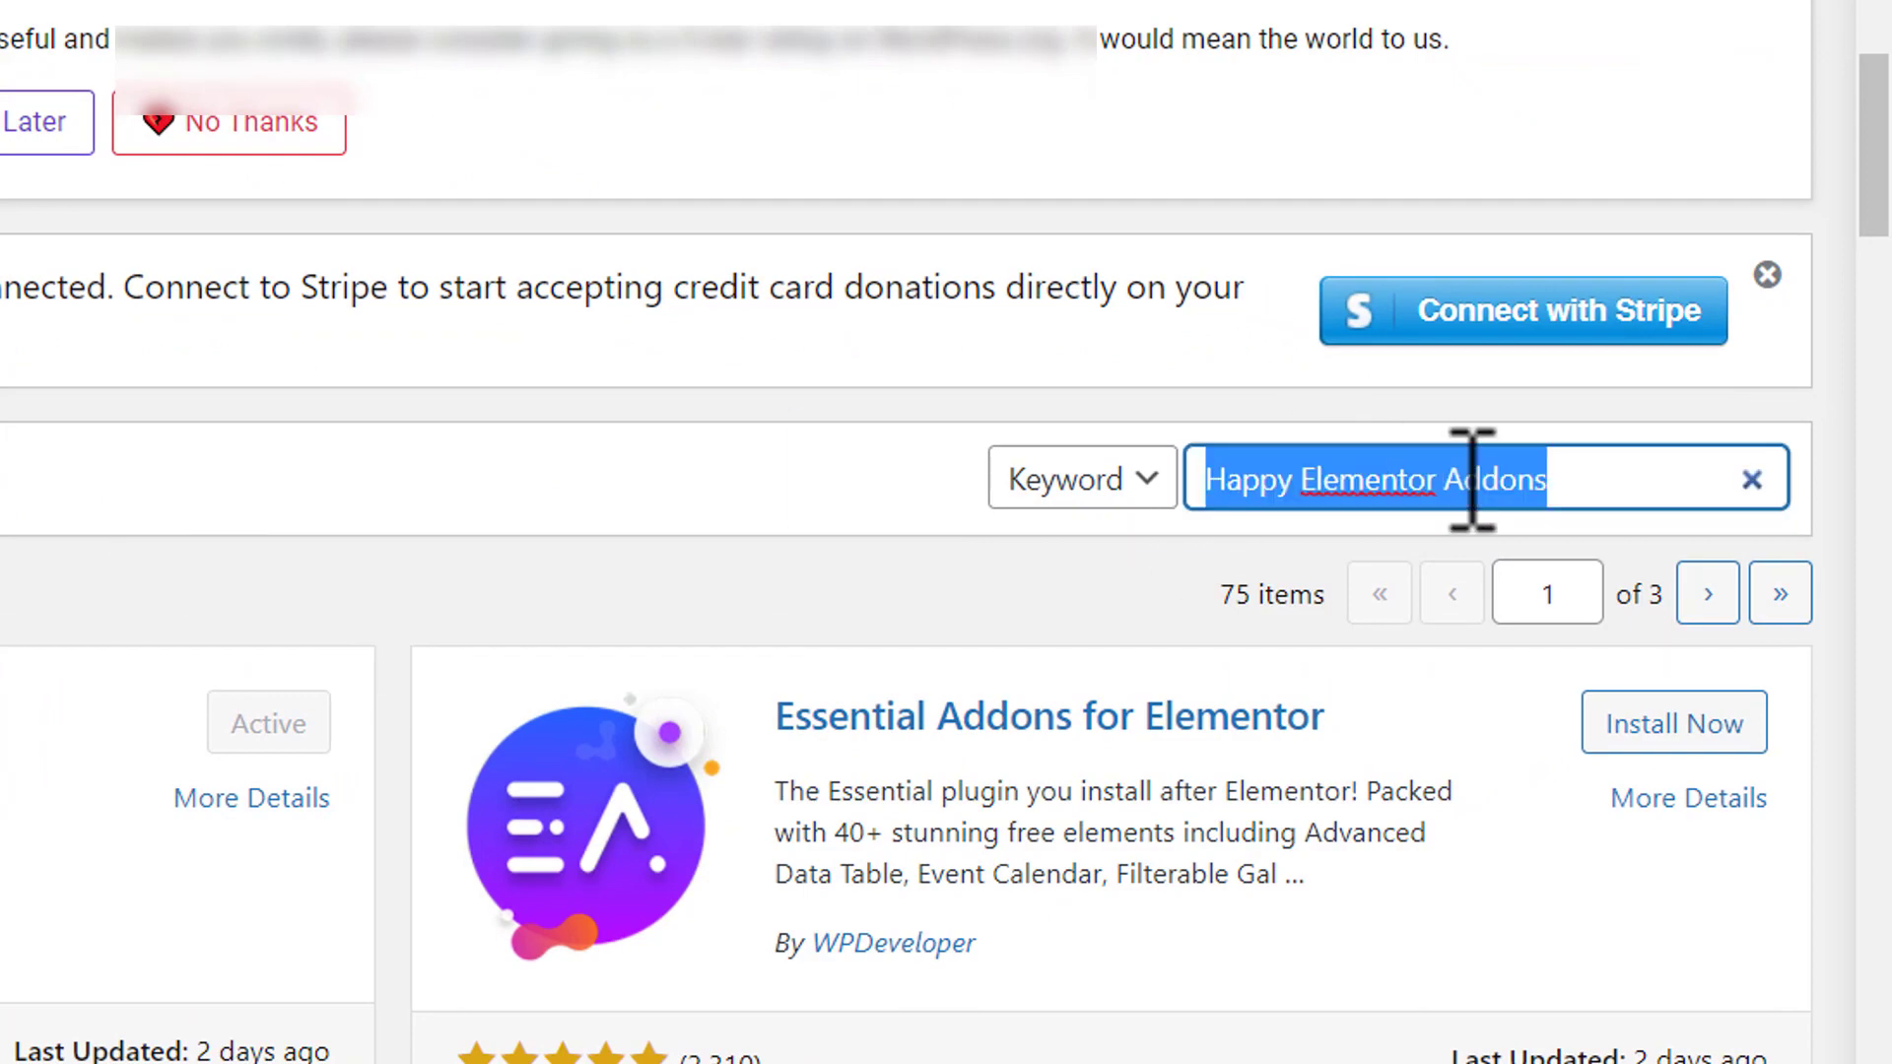
click(1621, 471)
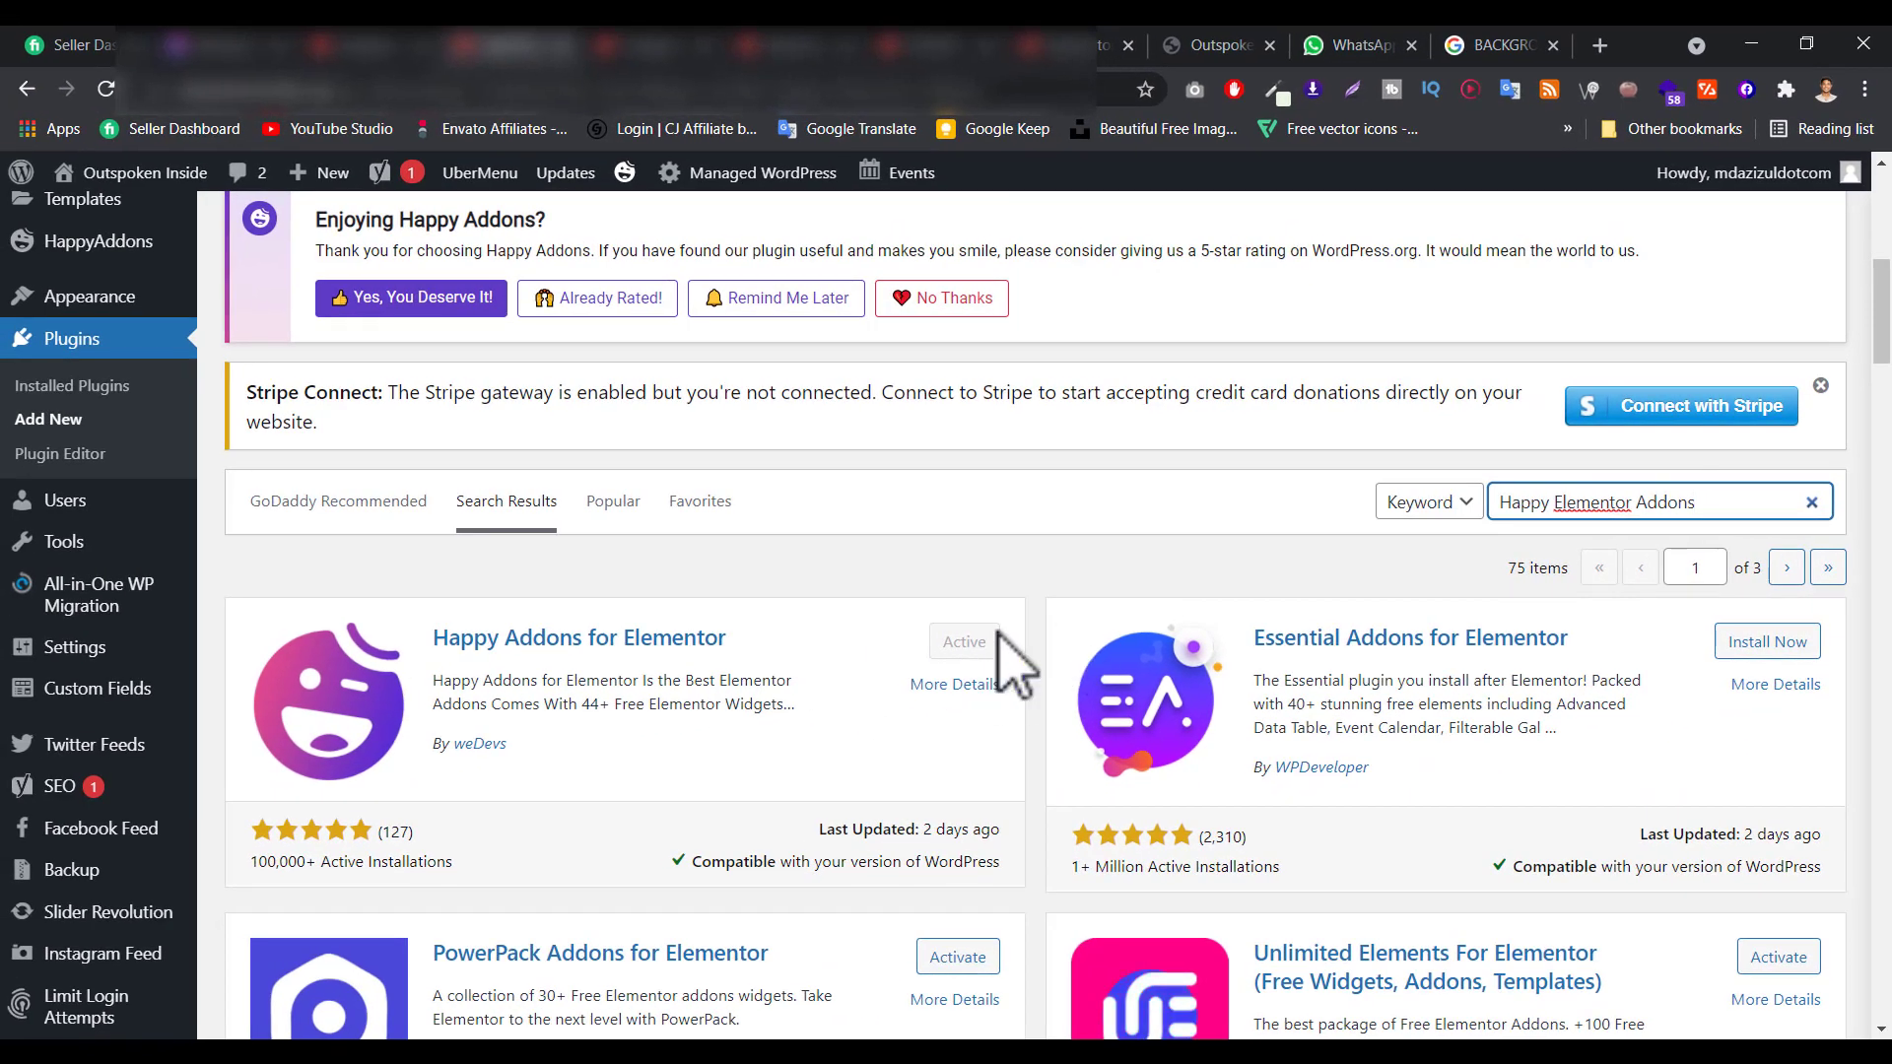
drag(765, 654, 439, 659)
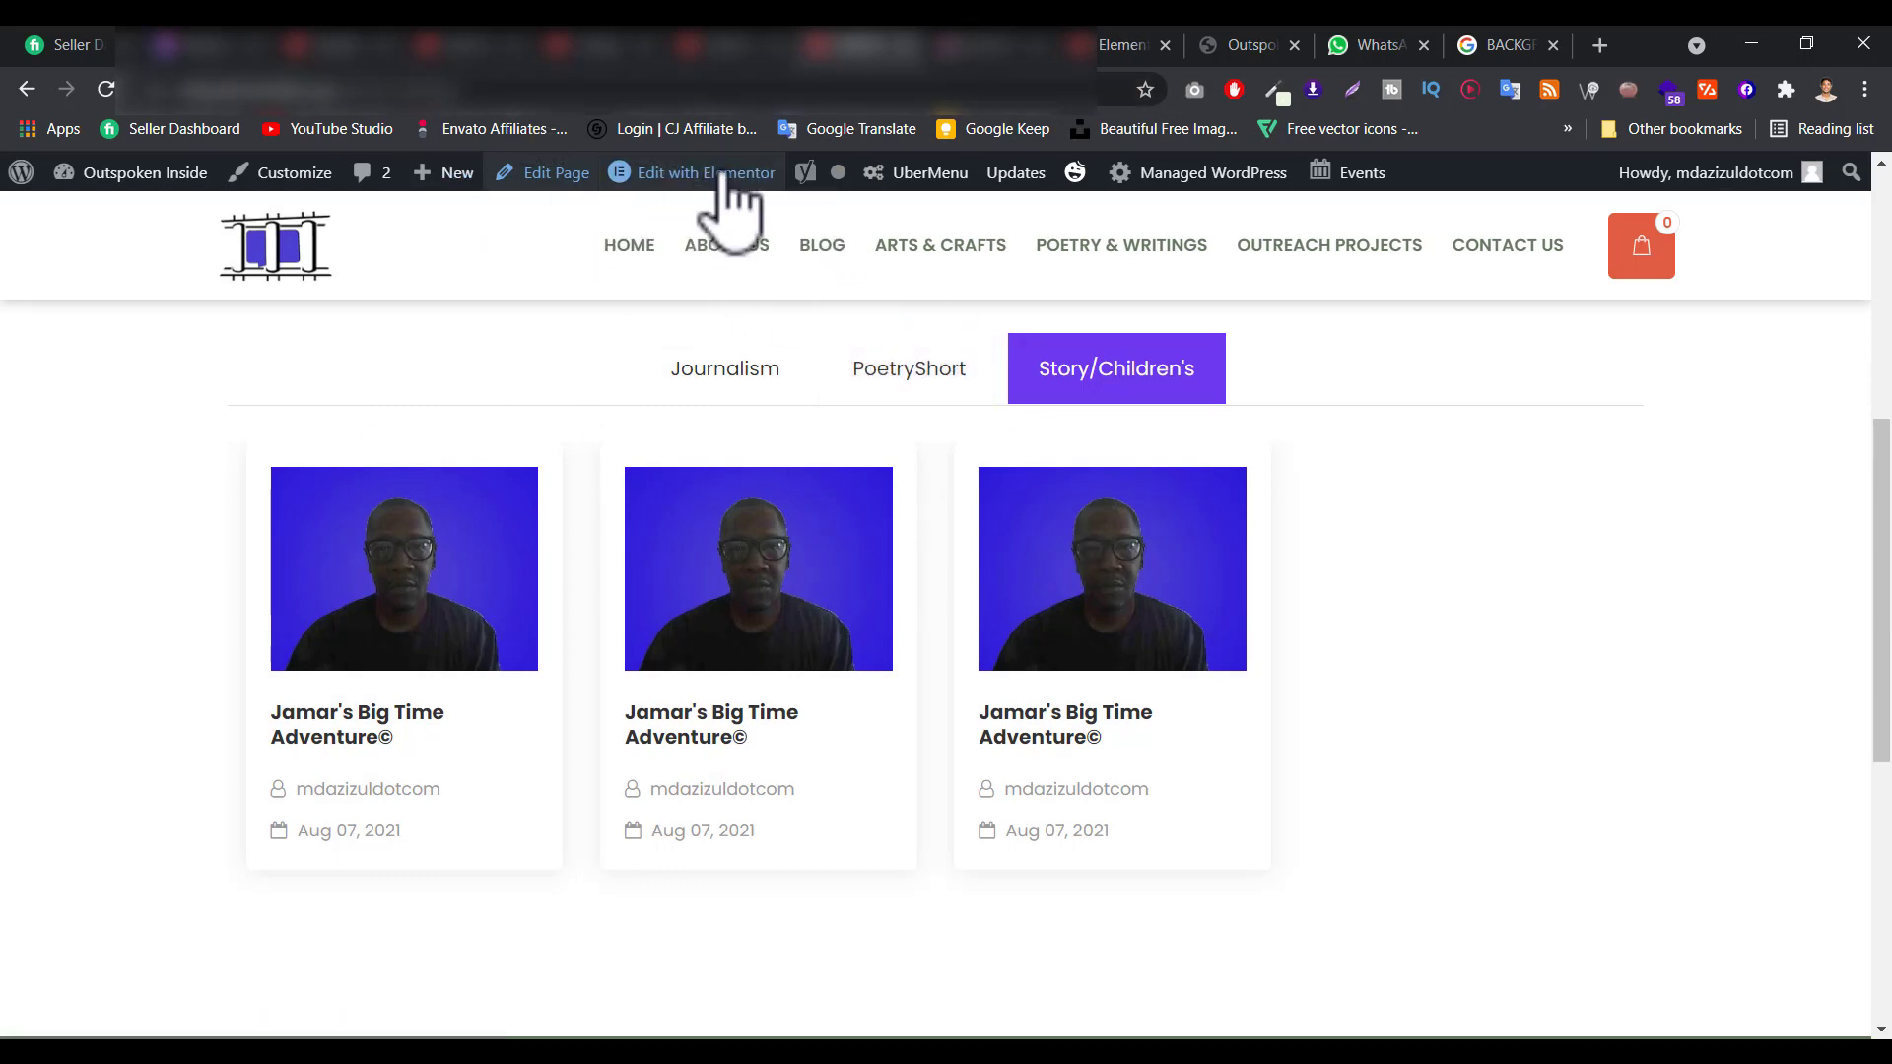
Launch Edit with Elementor from the admin bar for the category tabs page.
mouse_move(741, 181)
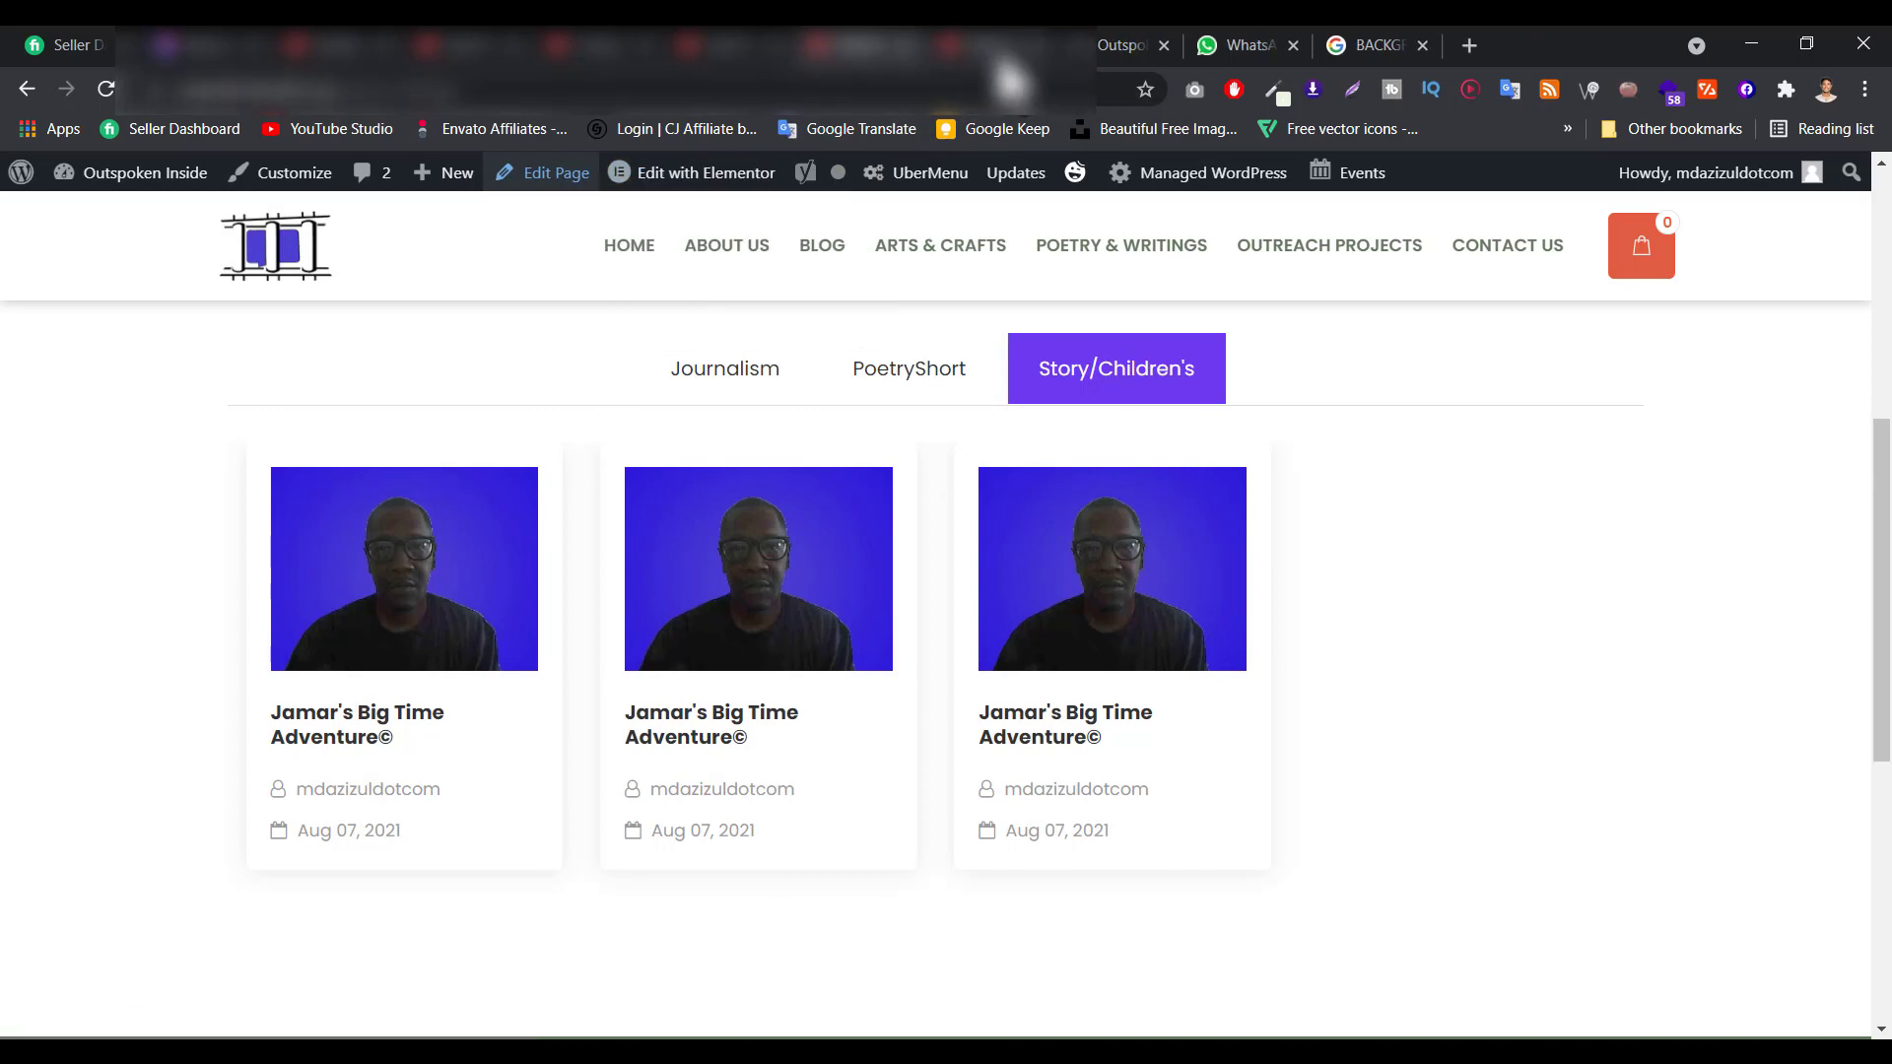
click(986, 48)
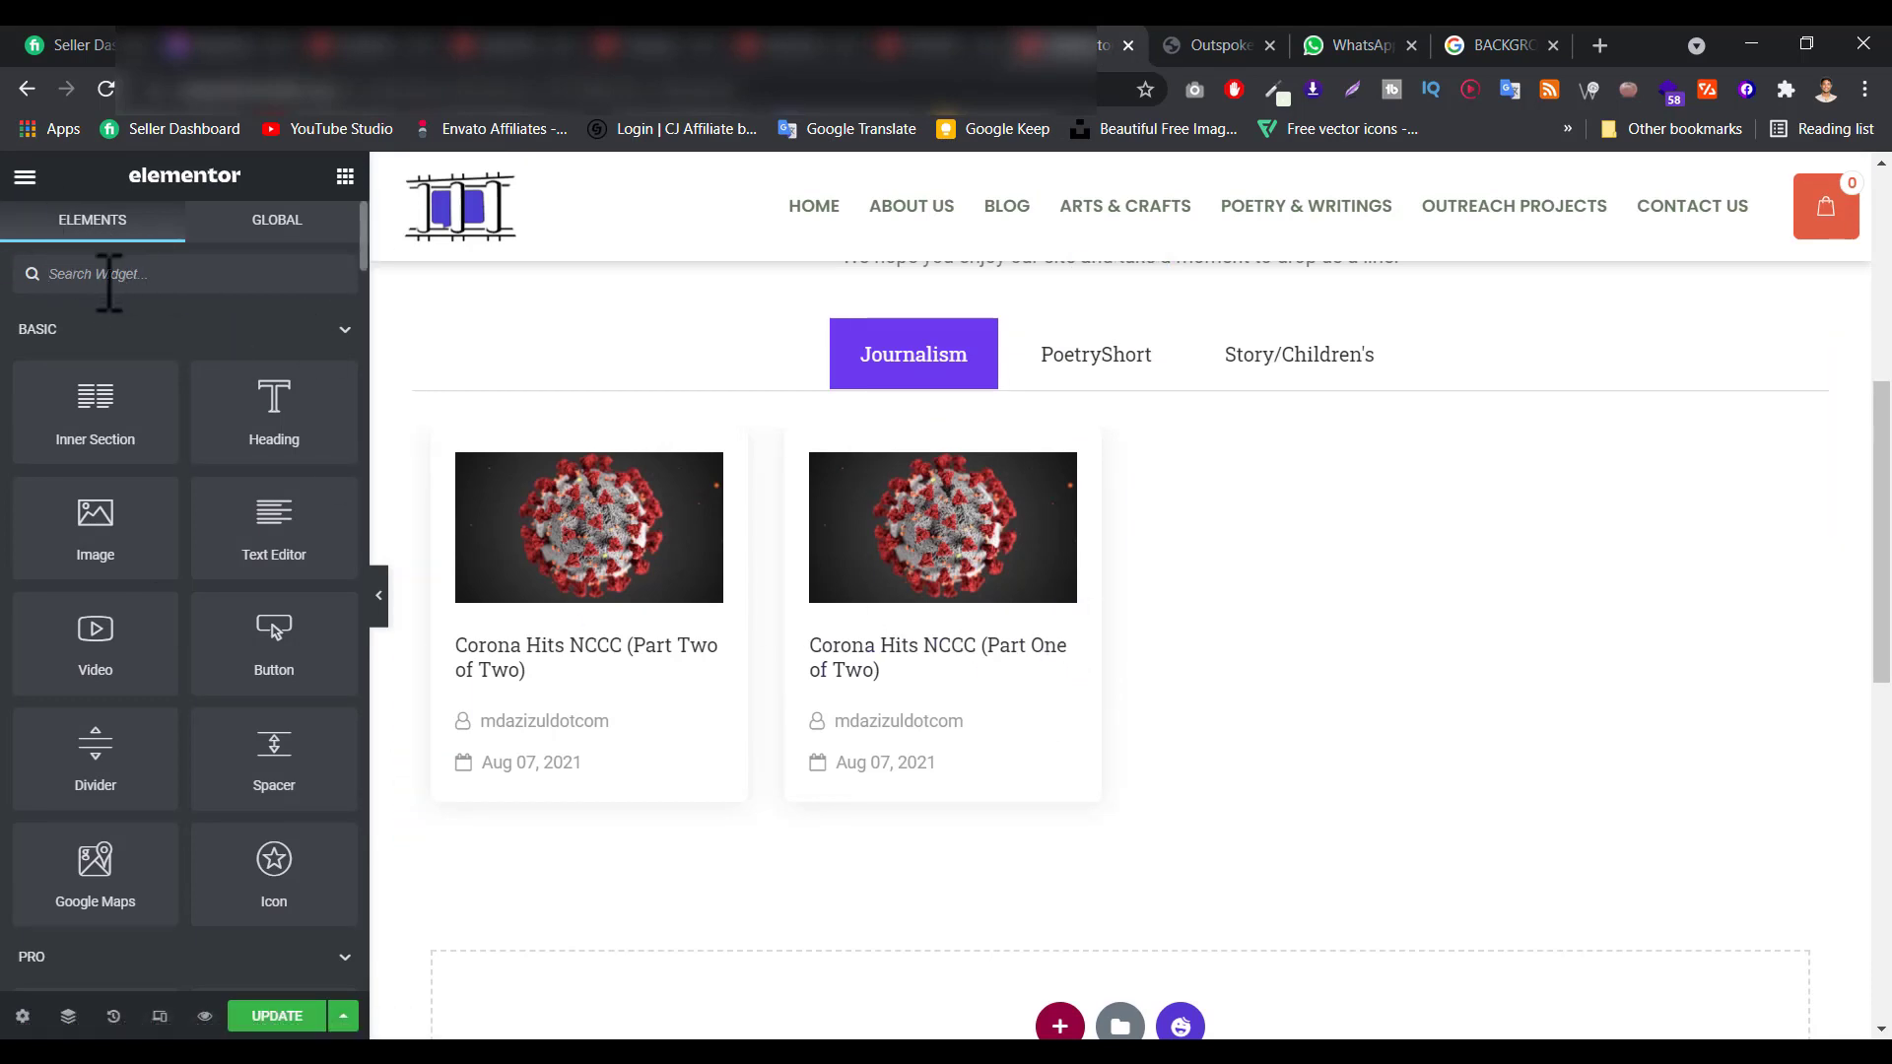
Search widgets for 'post' and inspect the existing Post Tab widget's settings.
text(post)
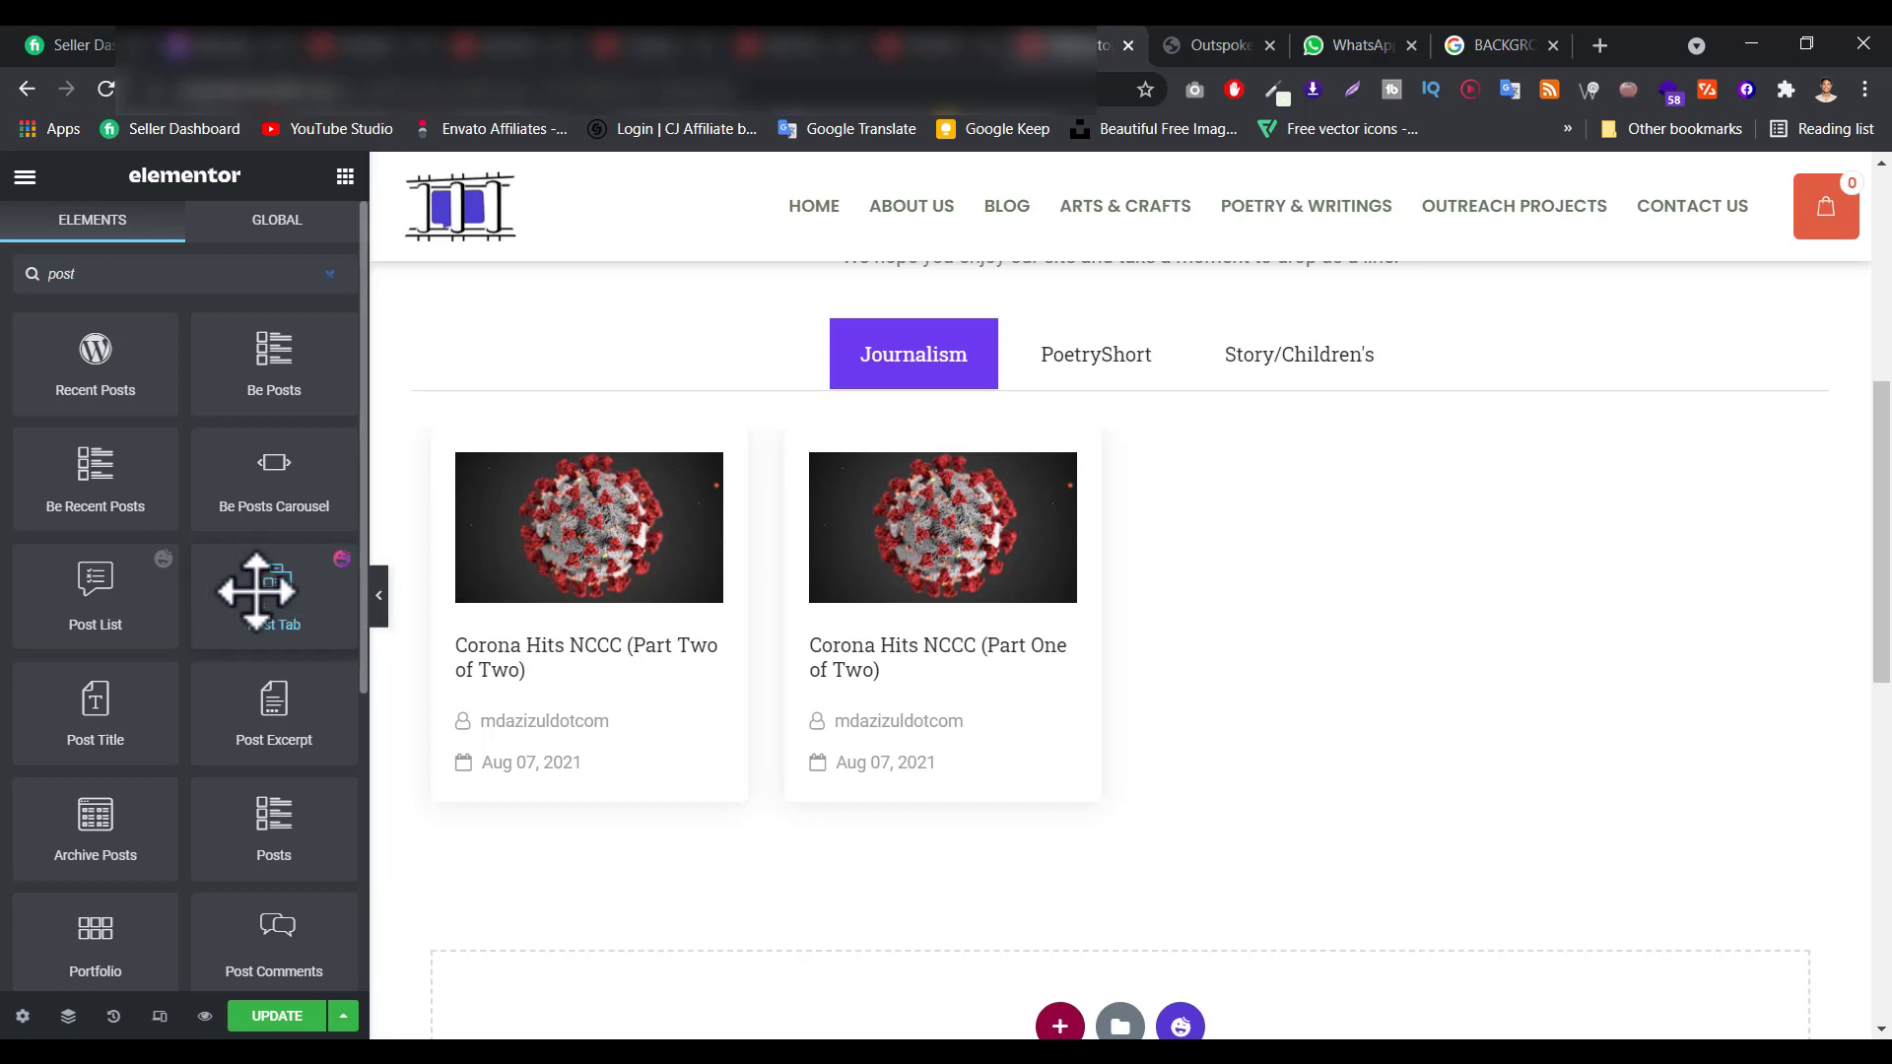
mouse_move(281, 588)
mouse_down()
mouse_move(338, 604)
mouse_move(287, 591)
mouse_up()
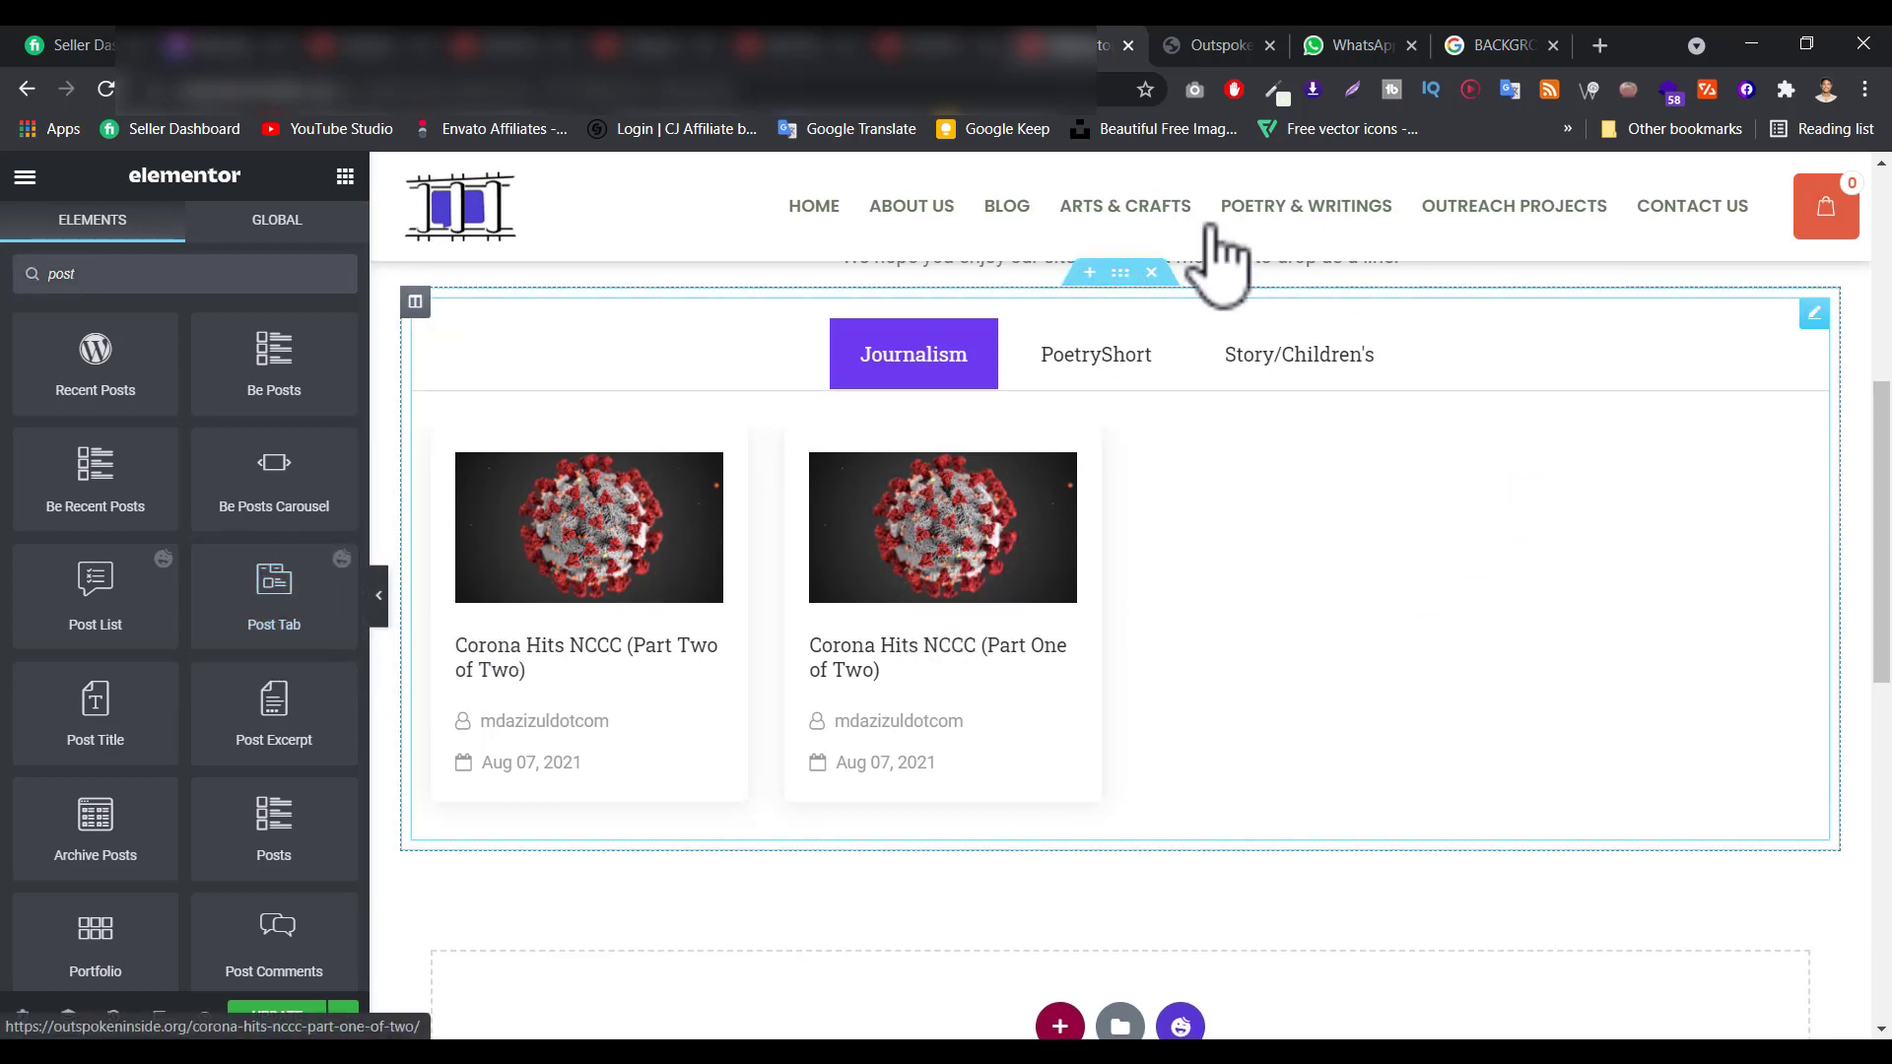
click(1149, 528)
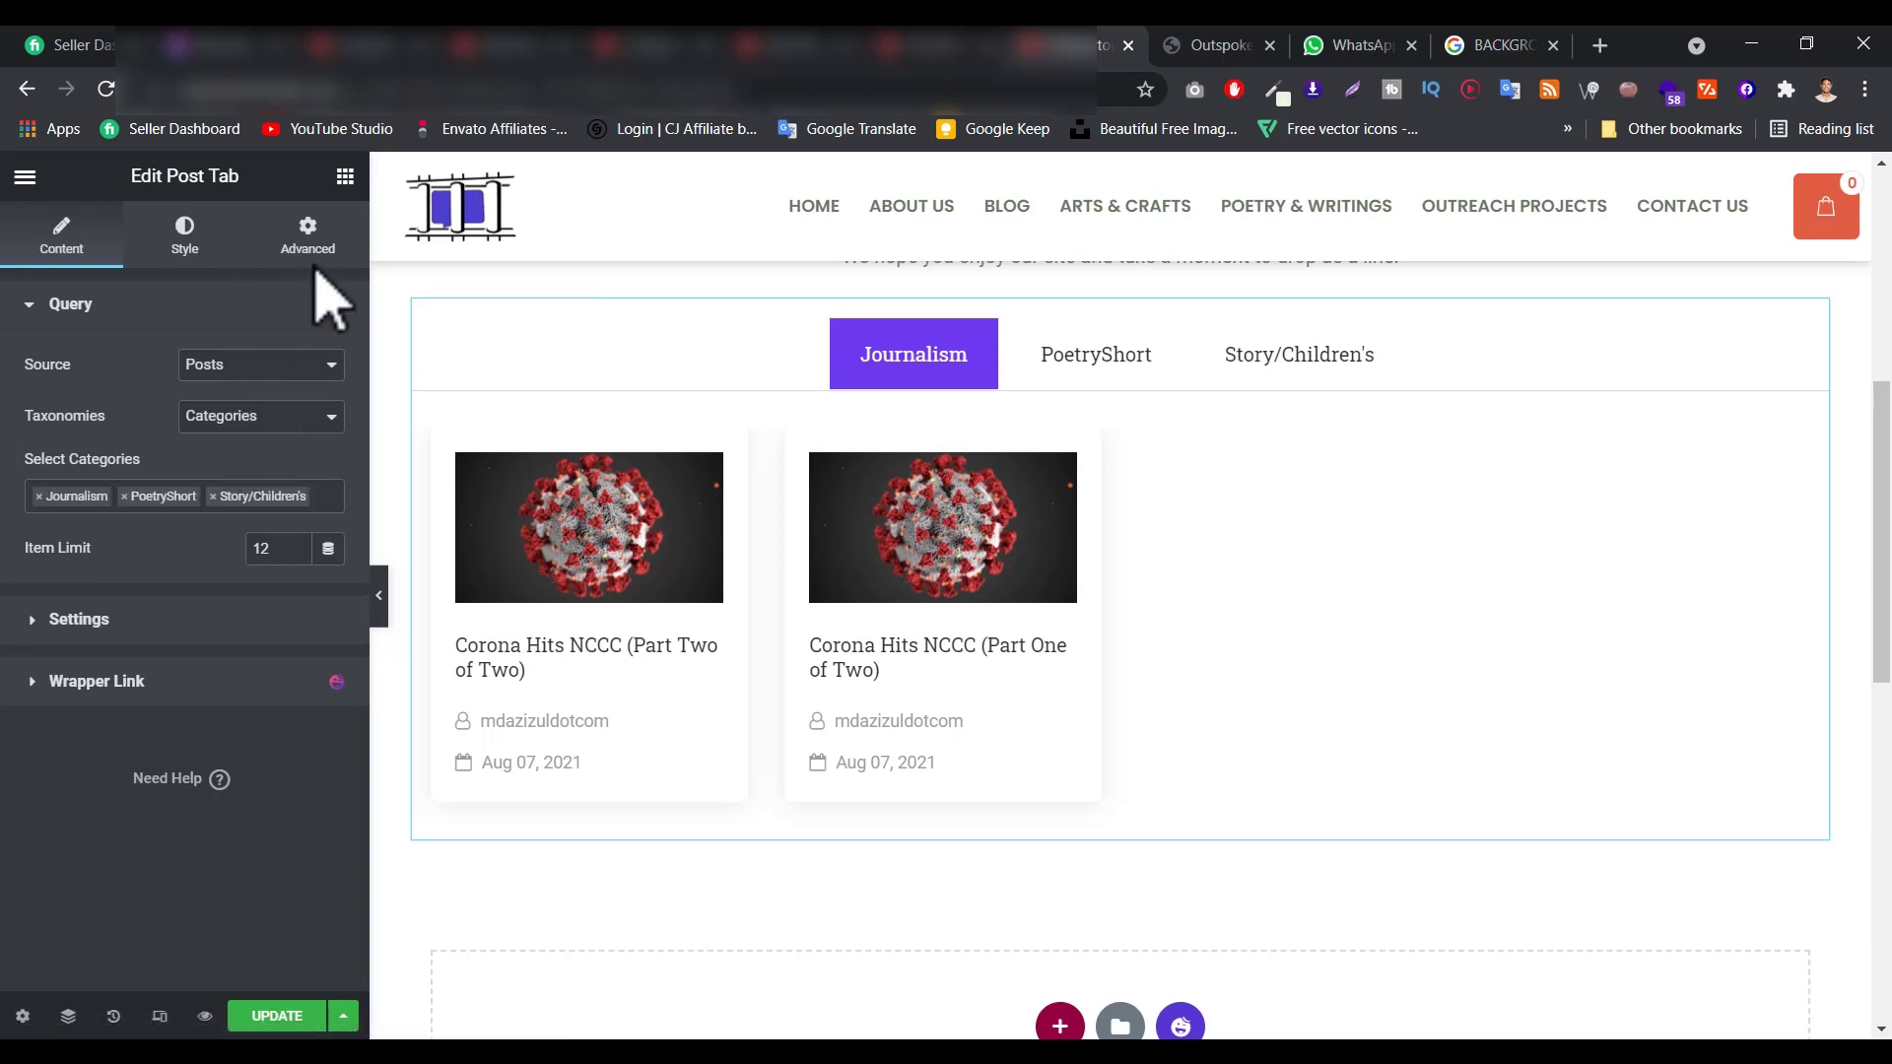
key(Escape)
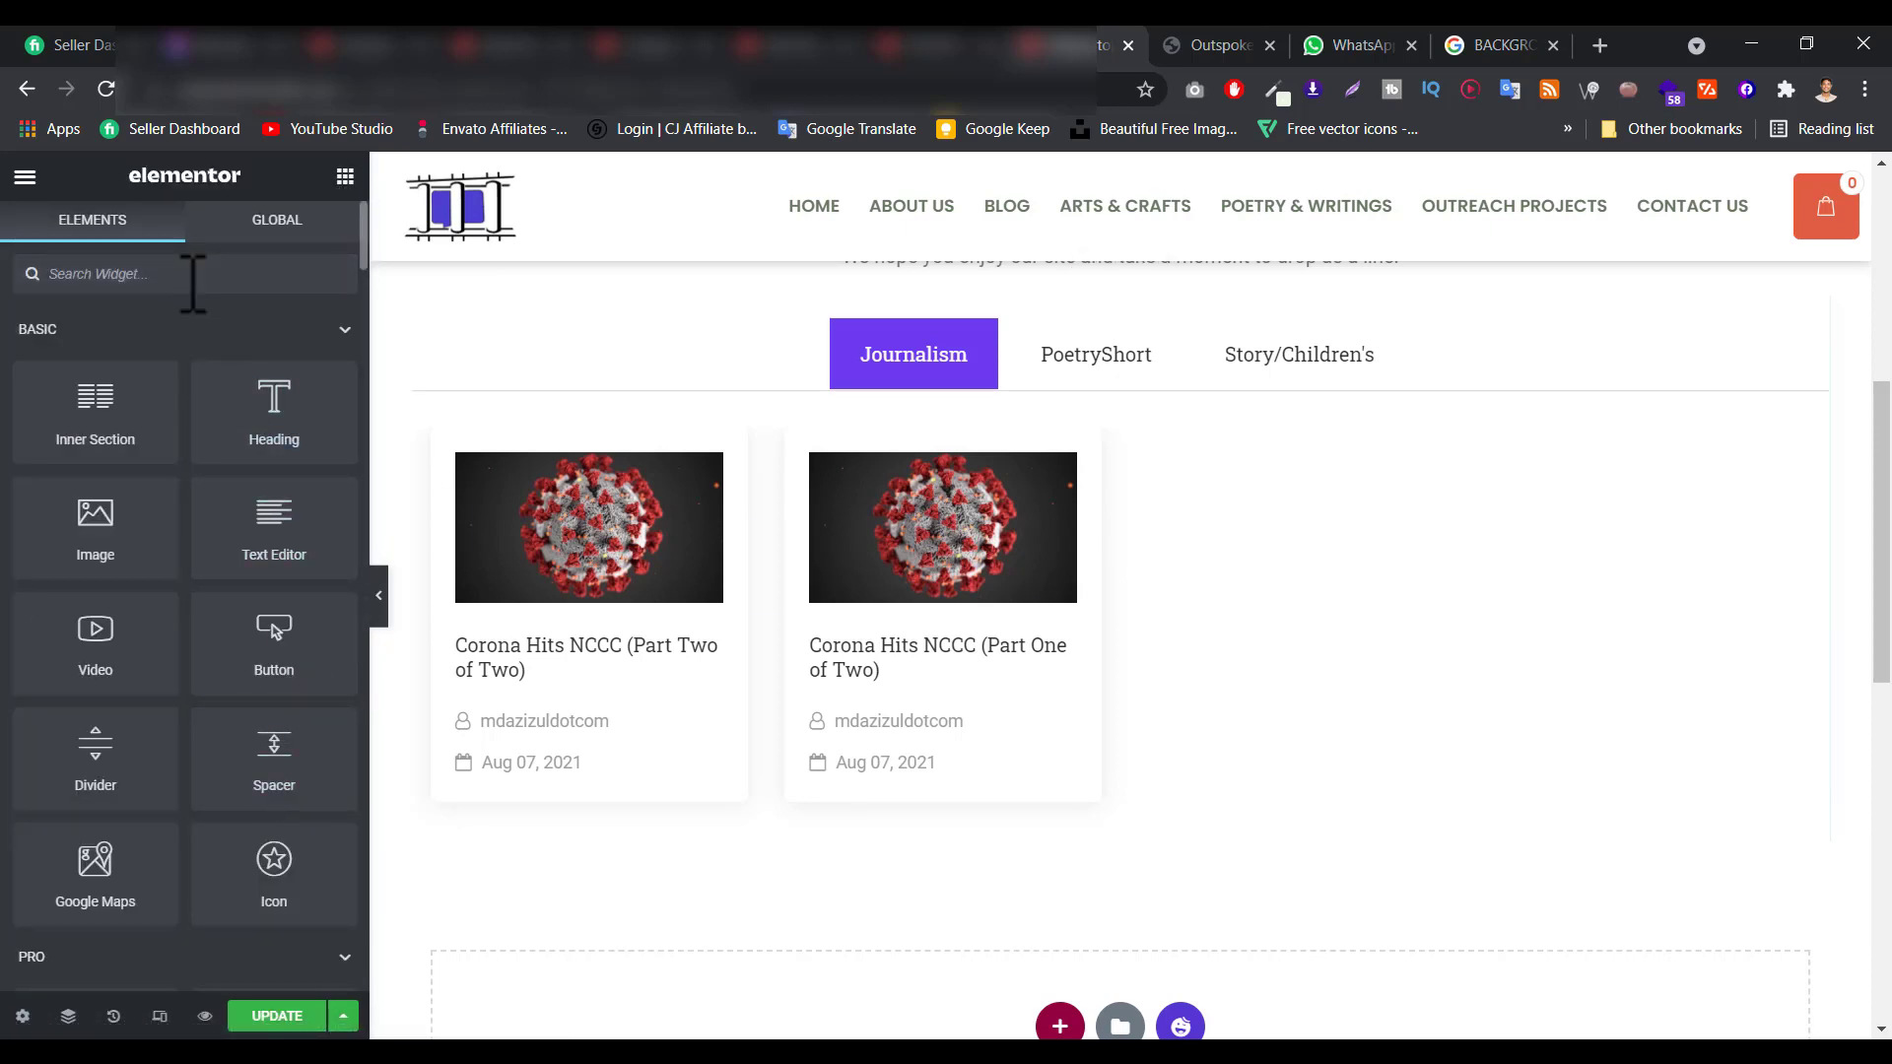
Place a new Post Tab widget below the existing one and set its category to Journalism.
click(192, 284)
text(post)
drag(276, 586, 1002, 849)
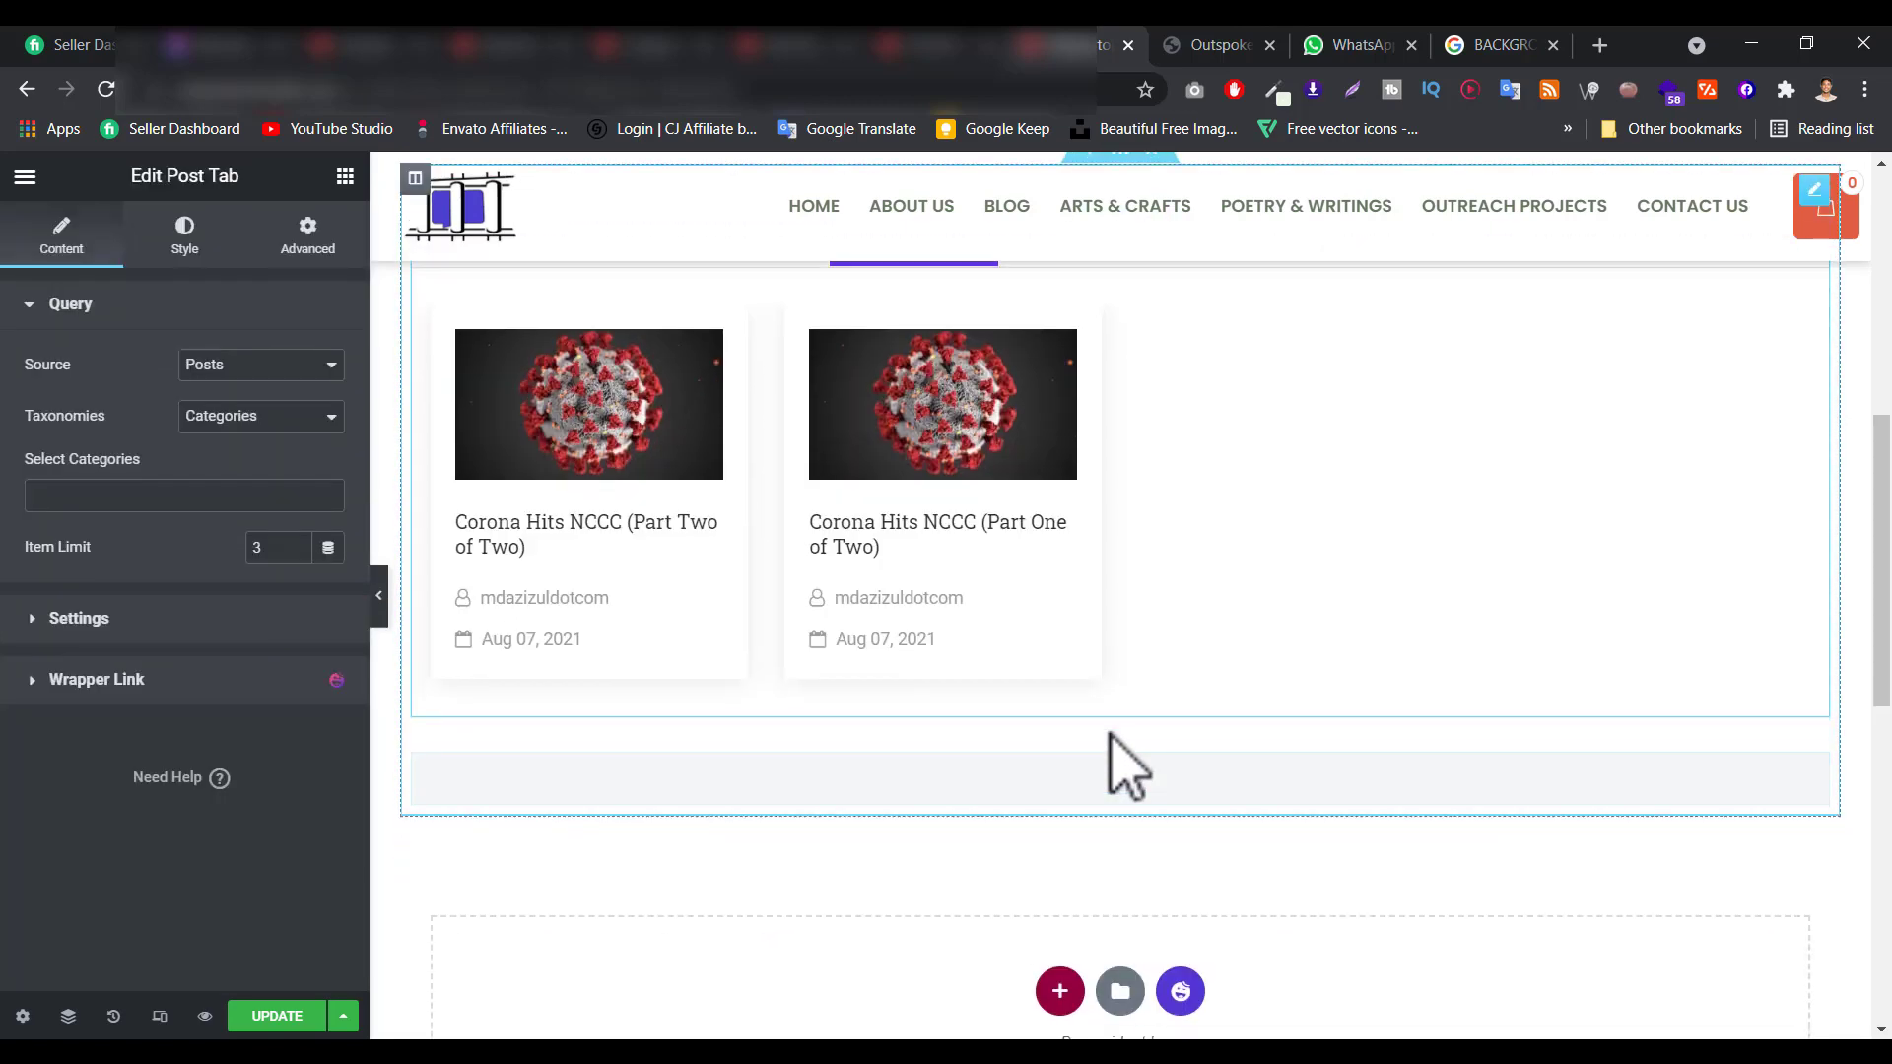
scroll(1128, 769, down, 1)
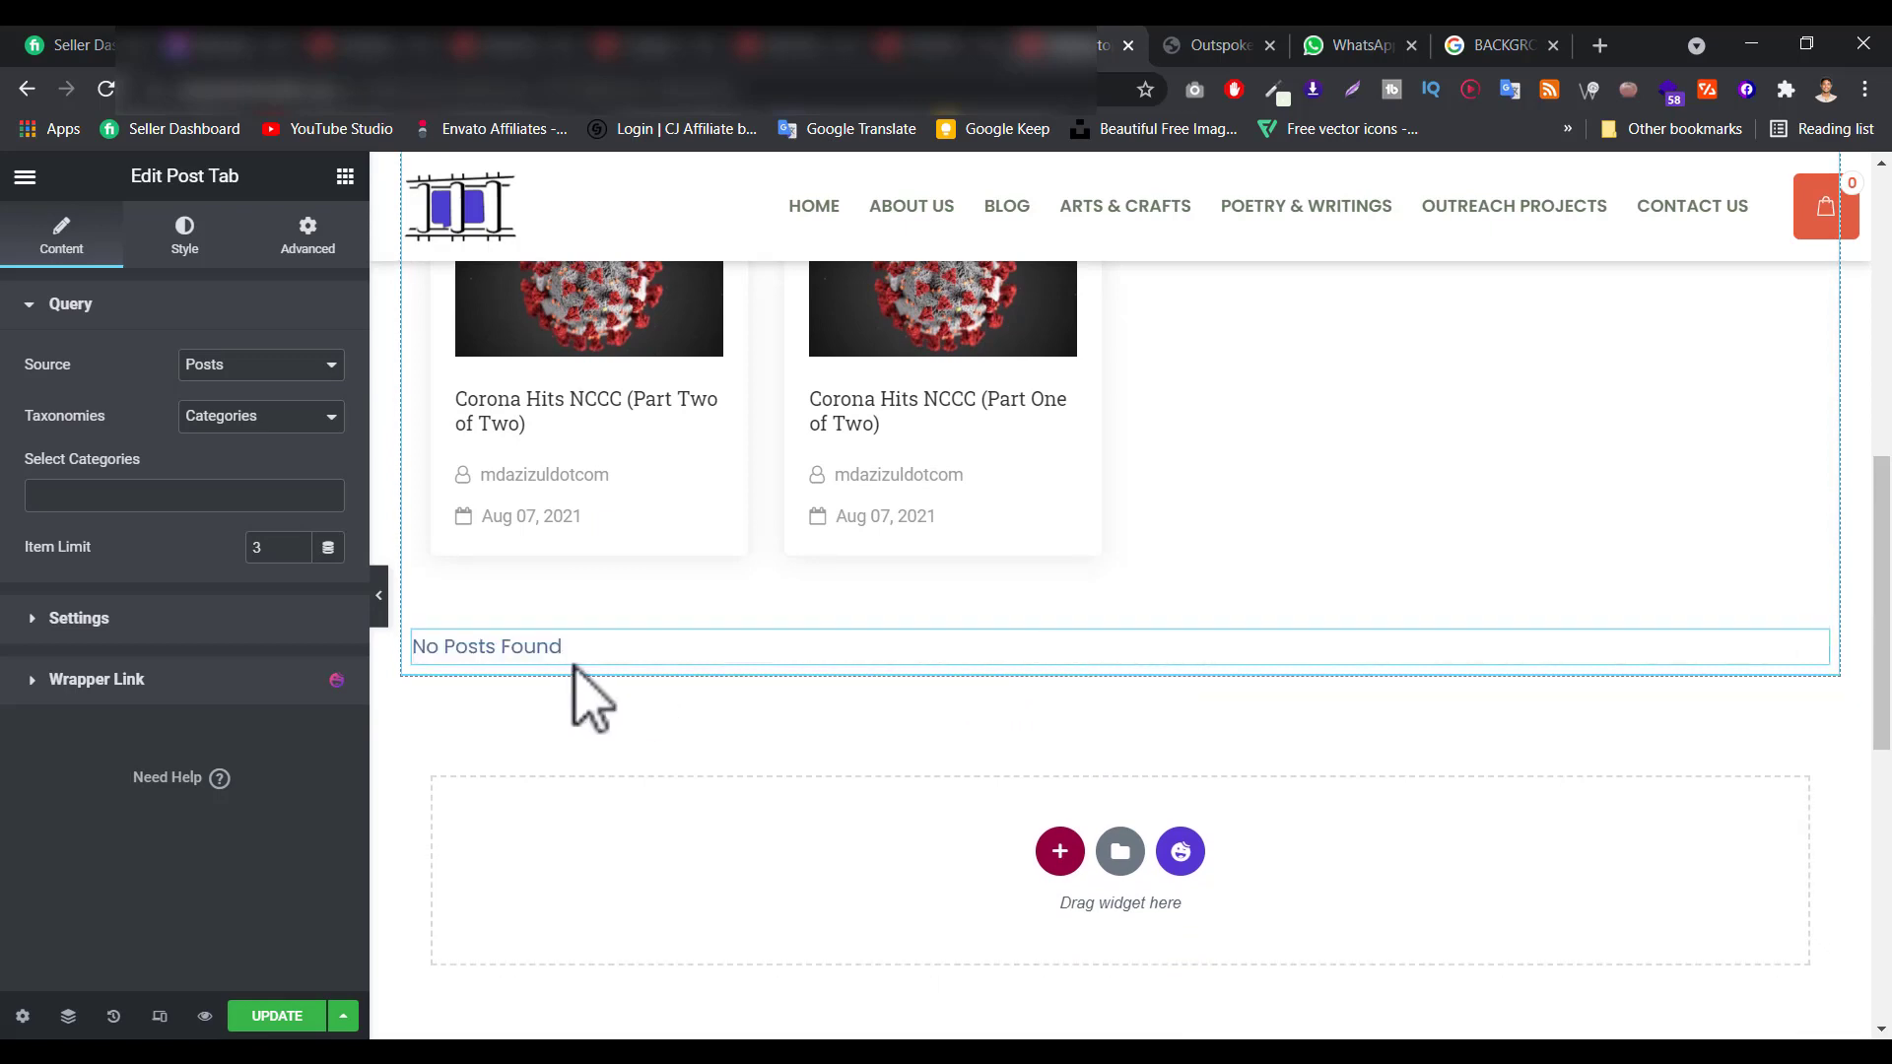
click(124, 496)
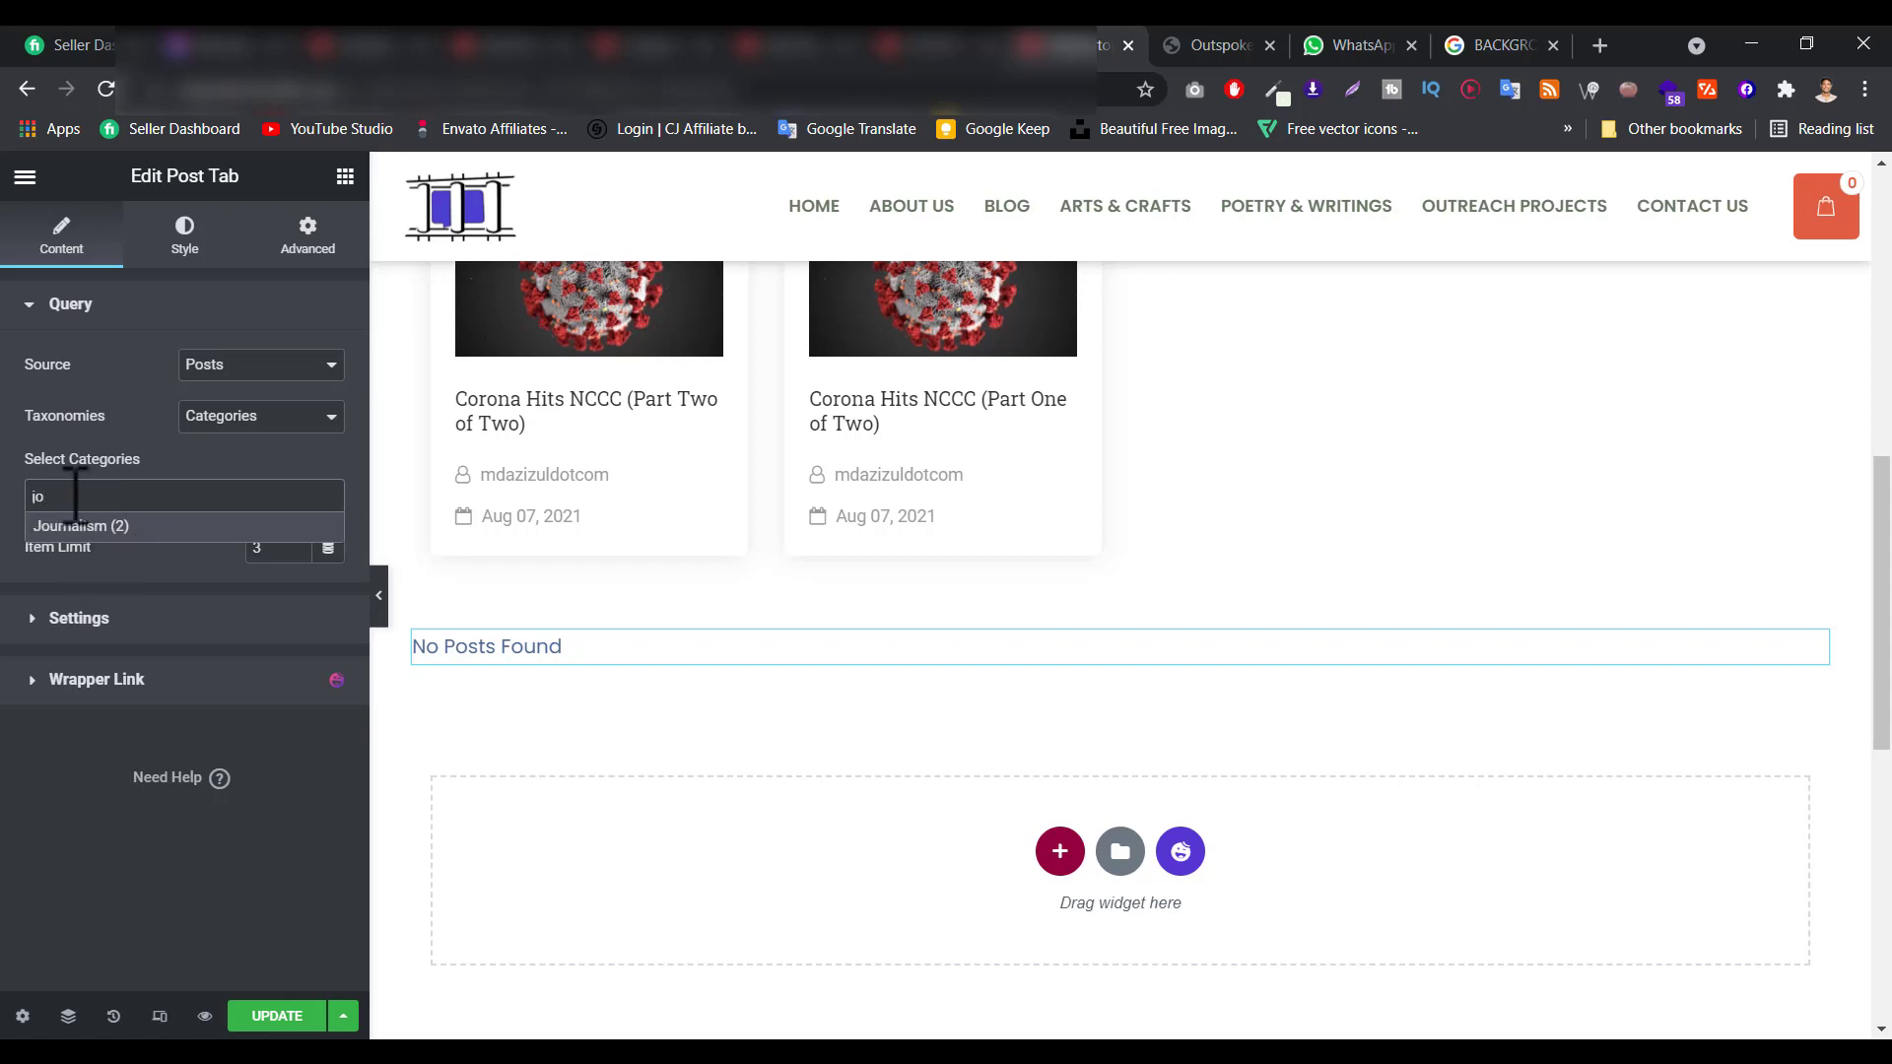
click(98, 525)
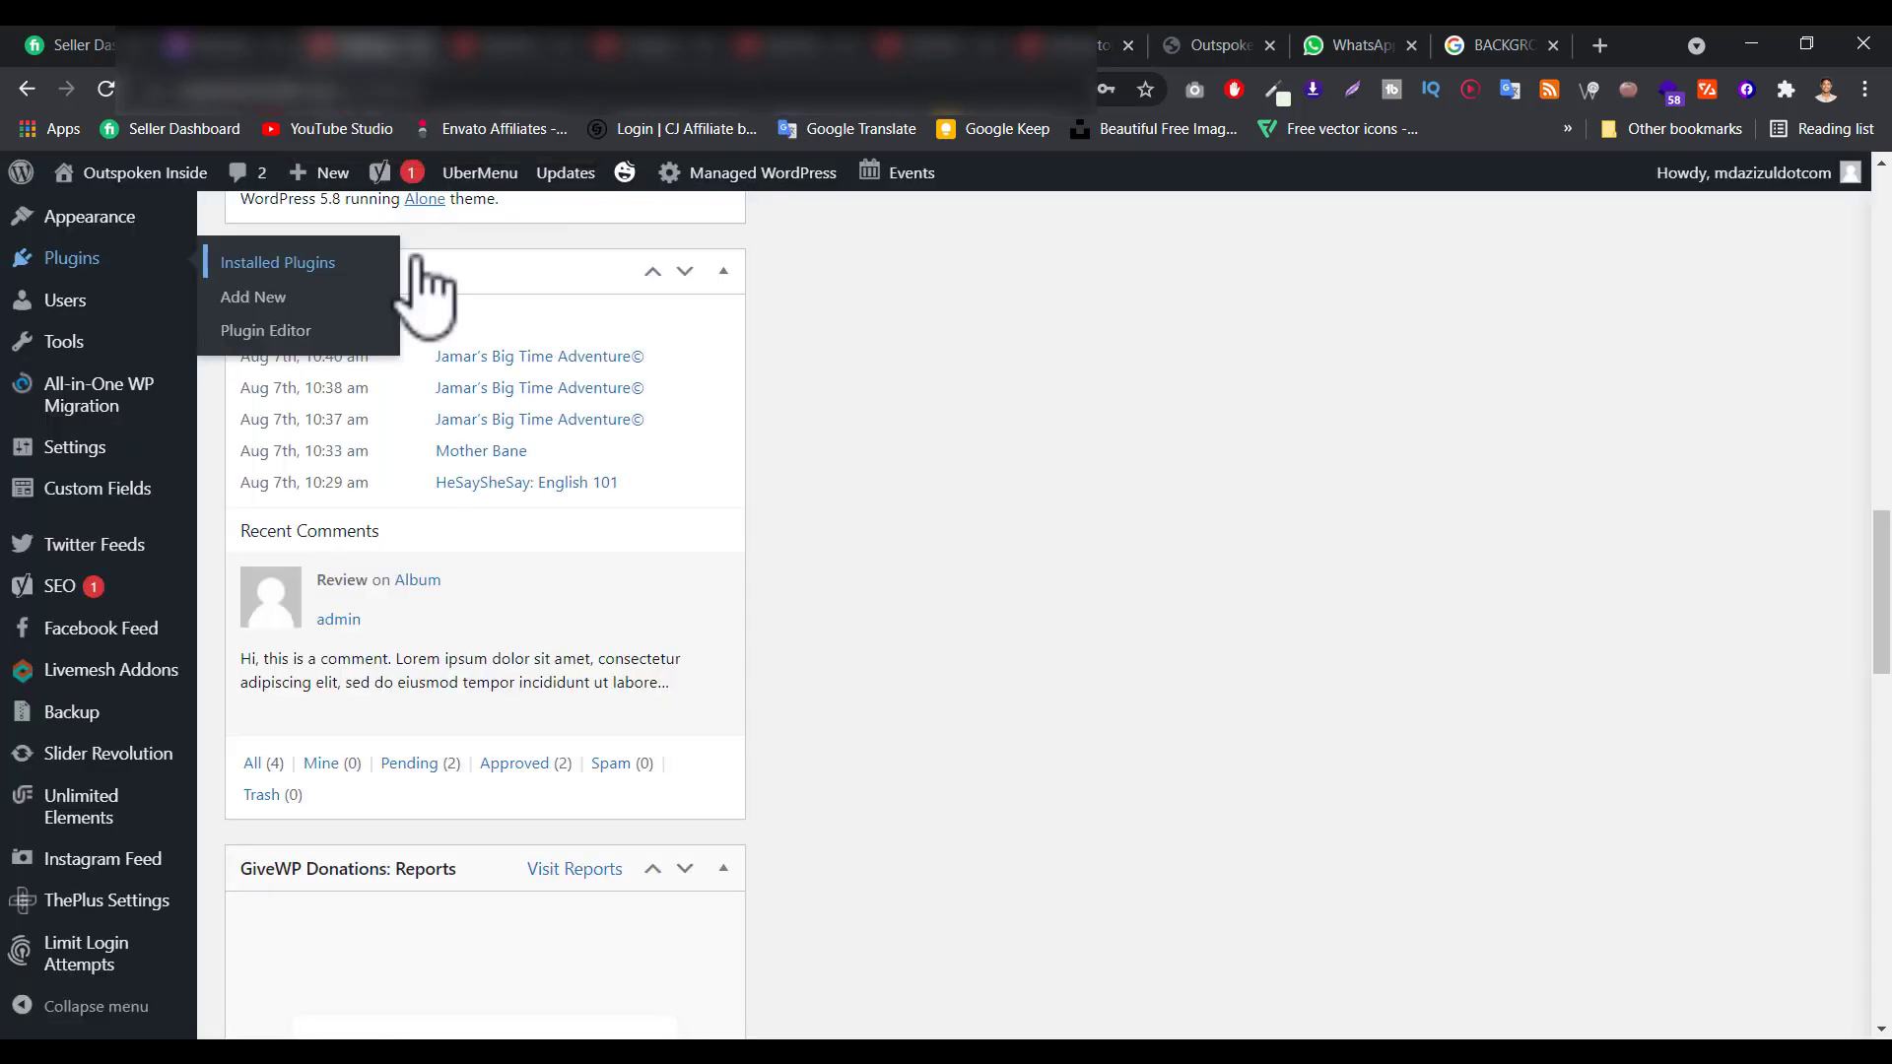
scroll(118, 453, up, 5)
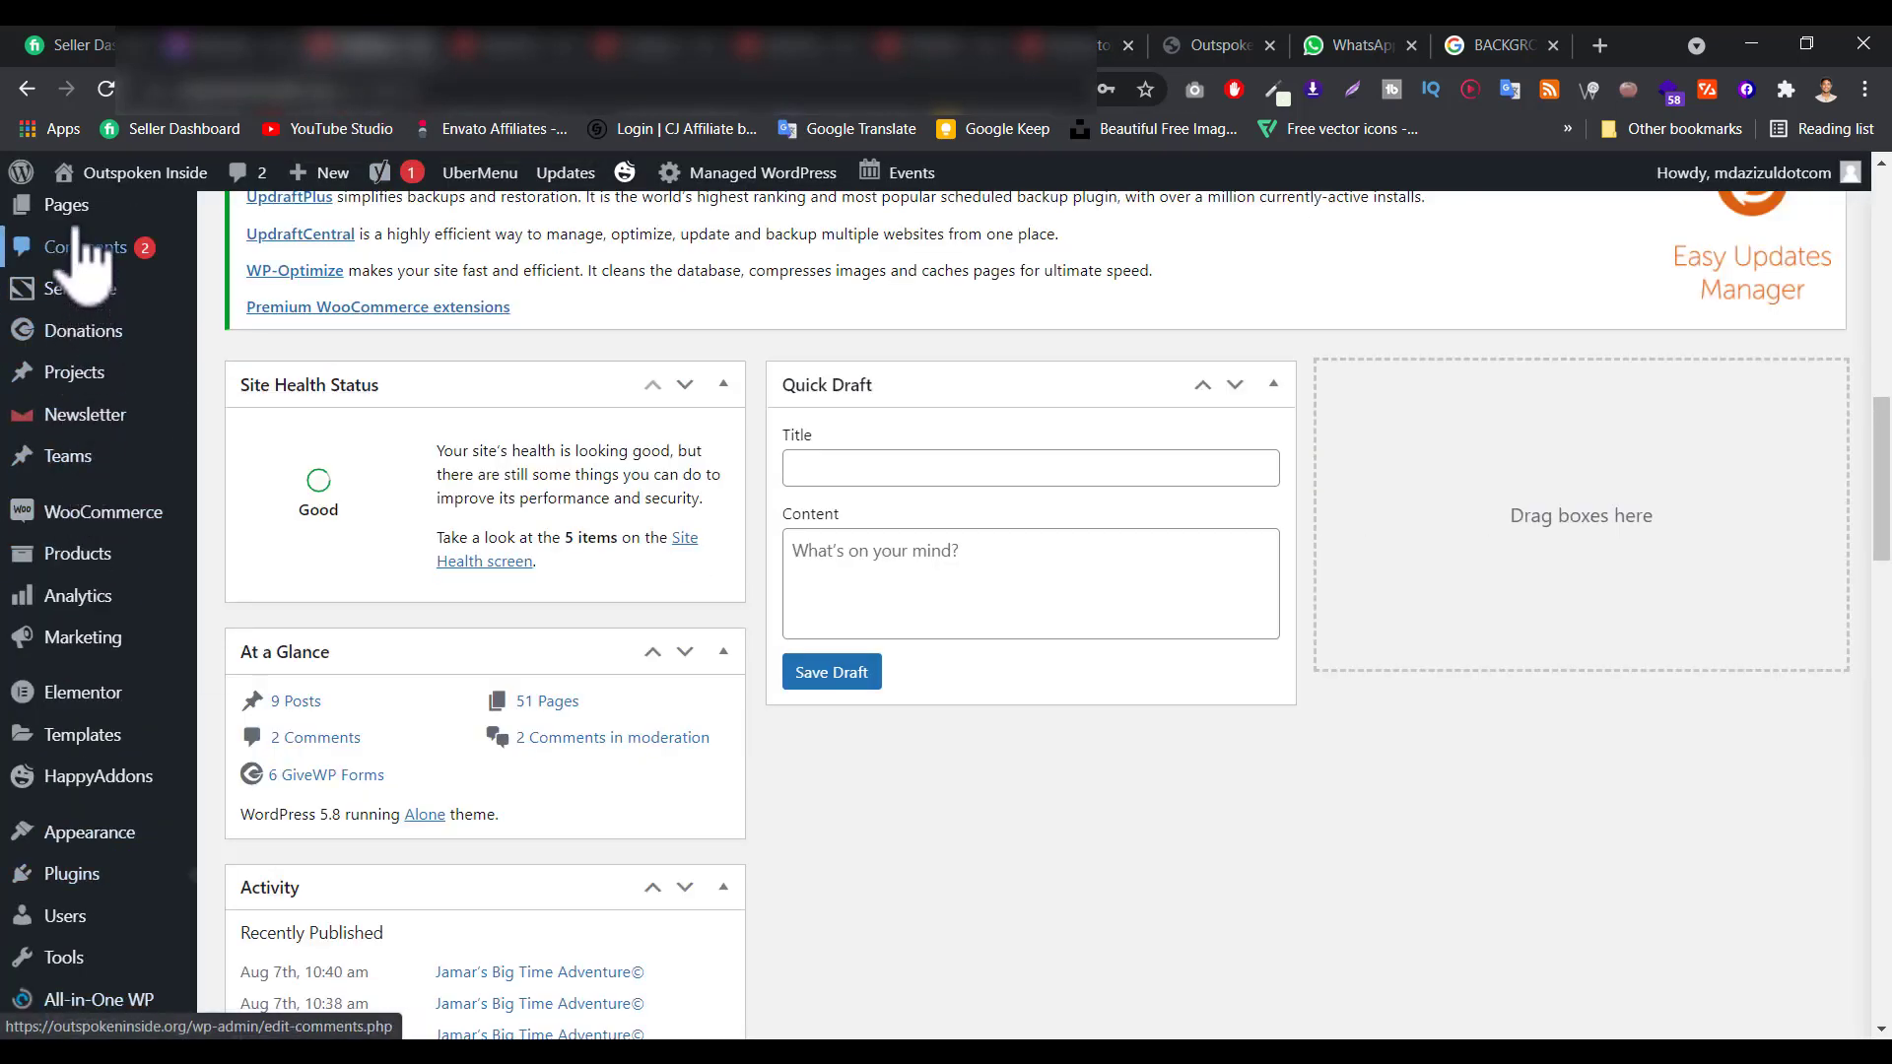
Review the post categories and their counts, then return to the Elementor editor.
scroll(79, 256, up, 4)
mouse_move(62, 404)
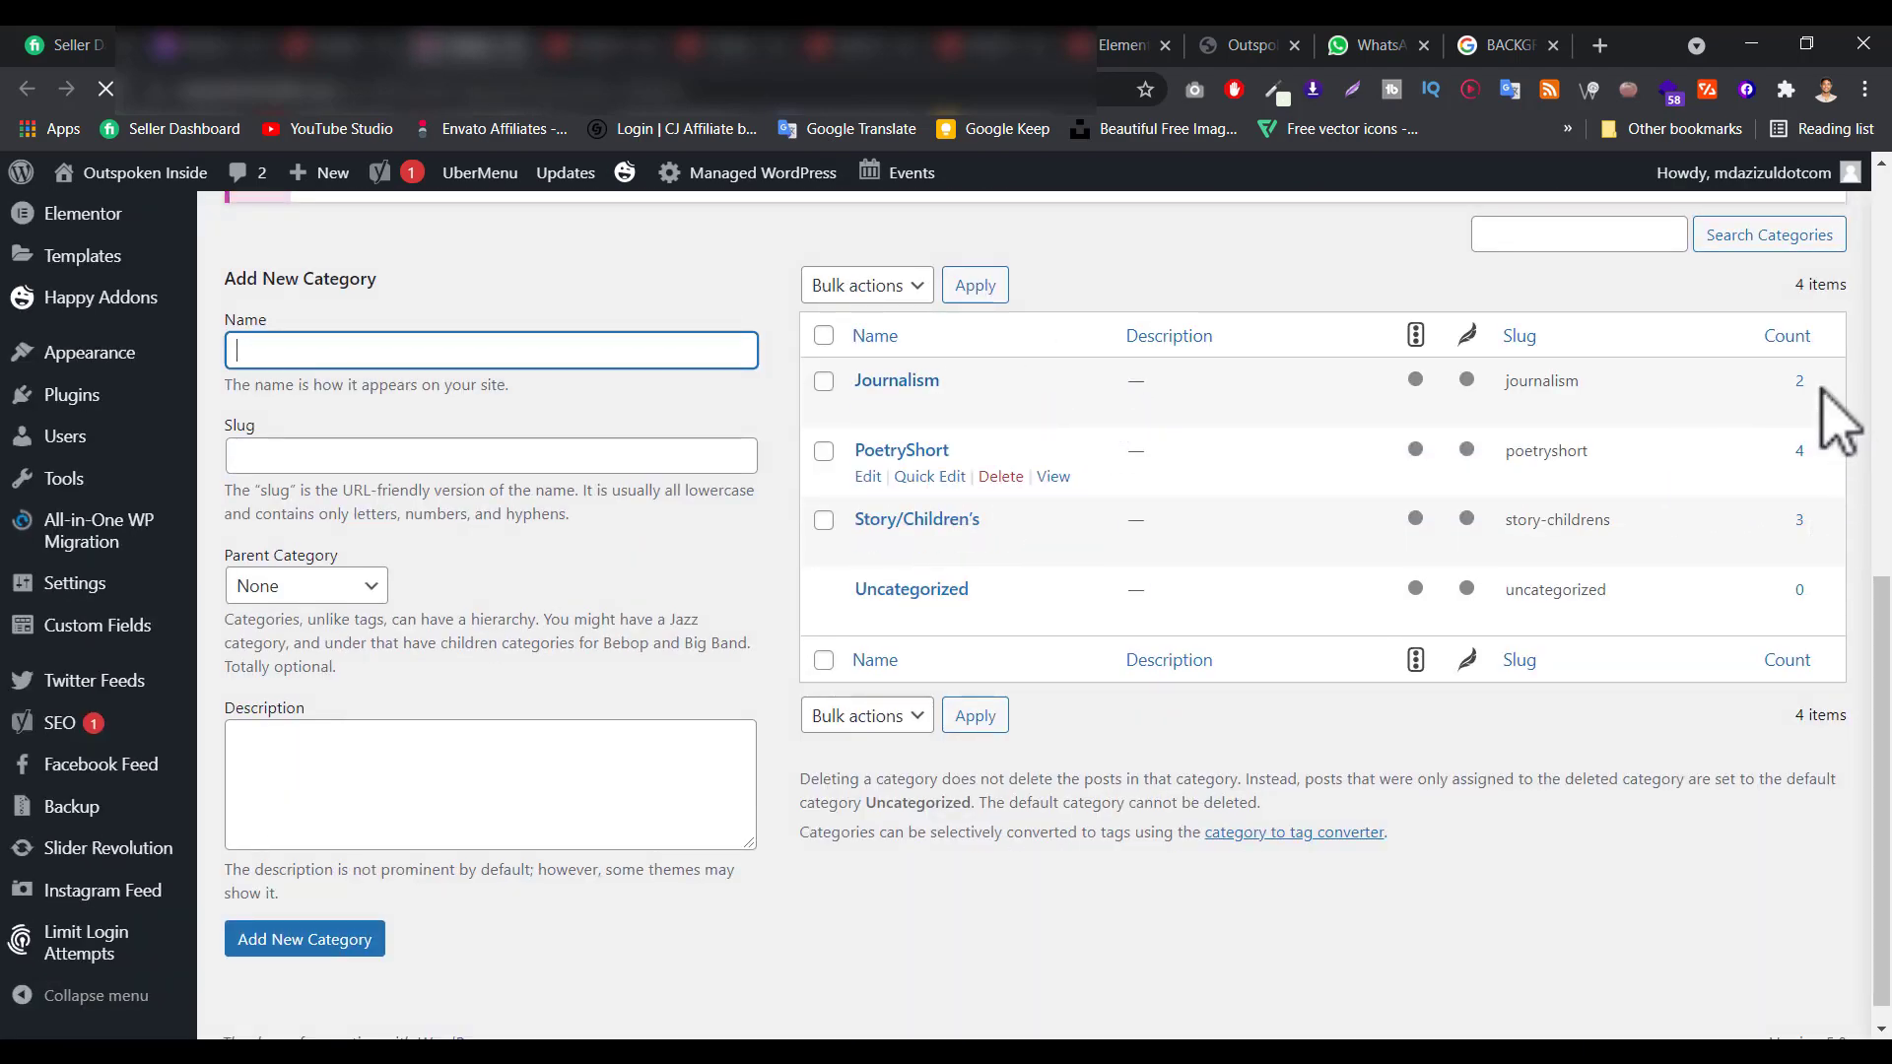
scroll(1813, 459, up, 2)
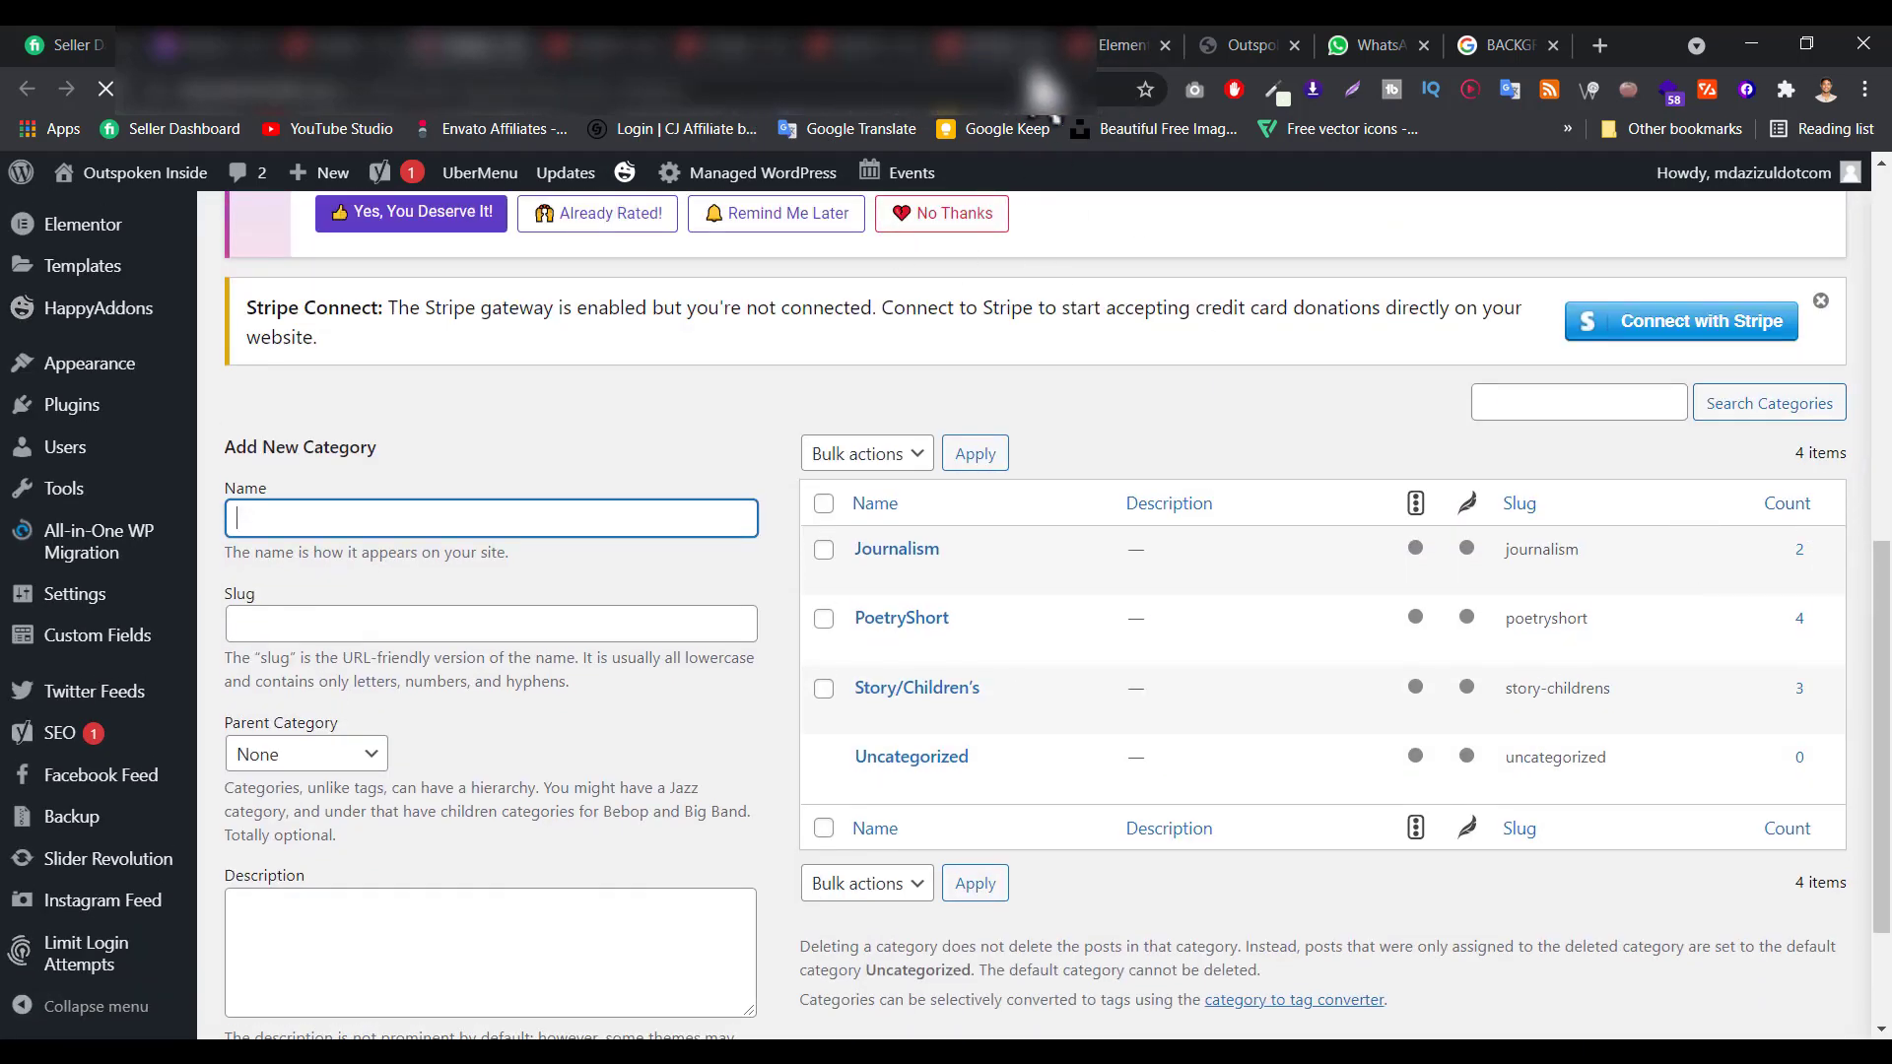
click(1122, 45)
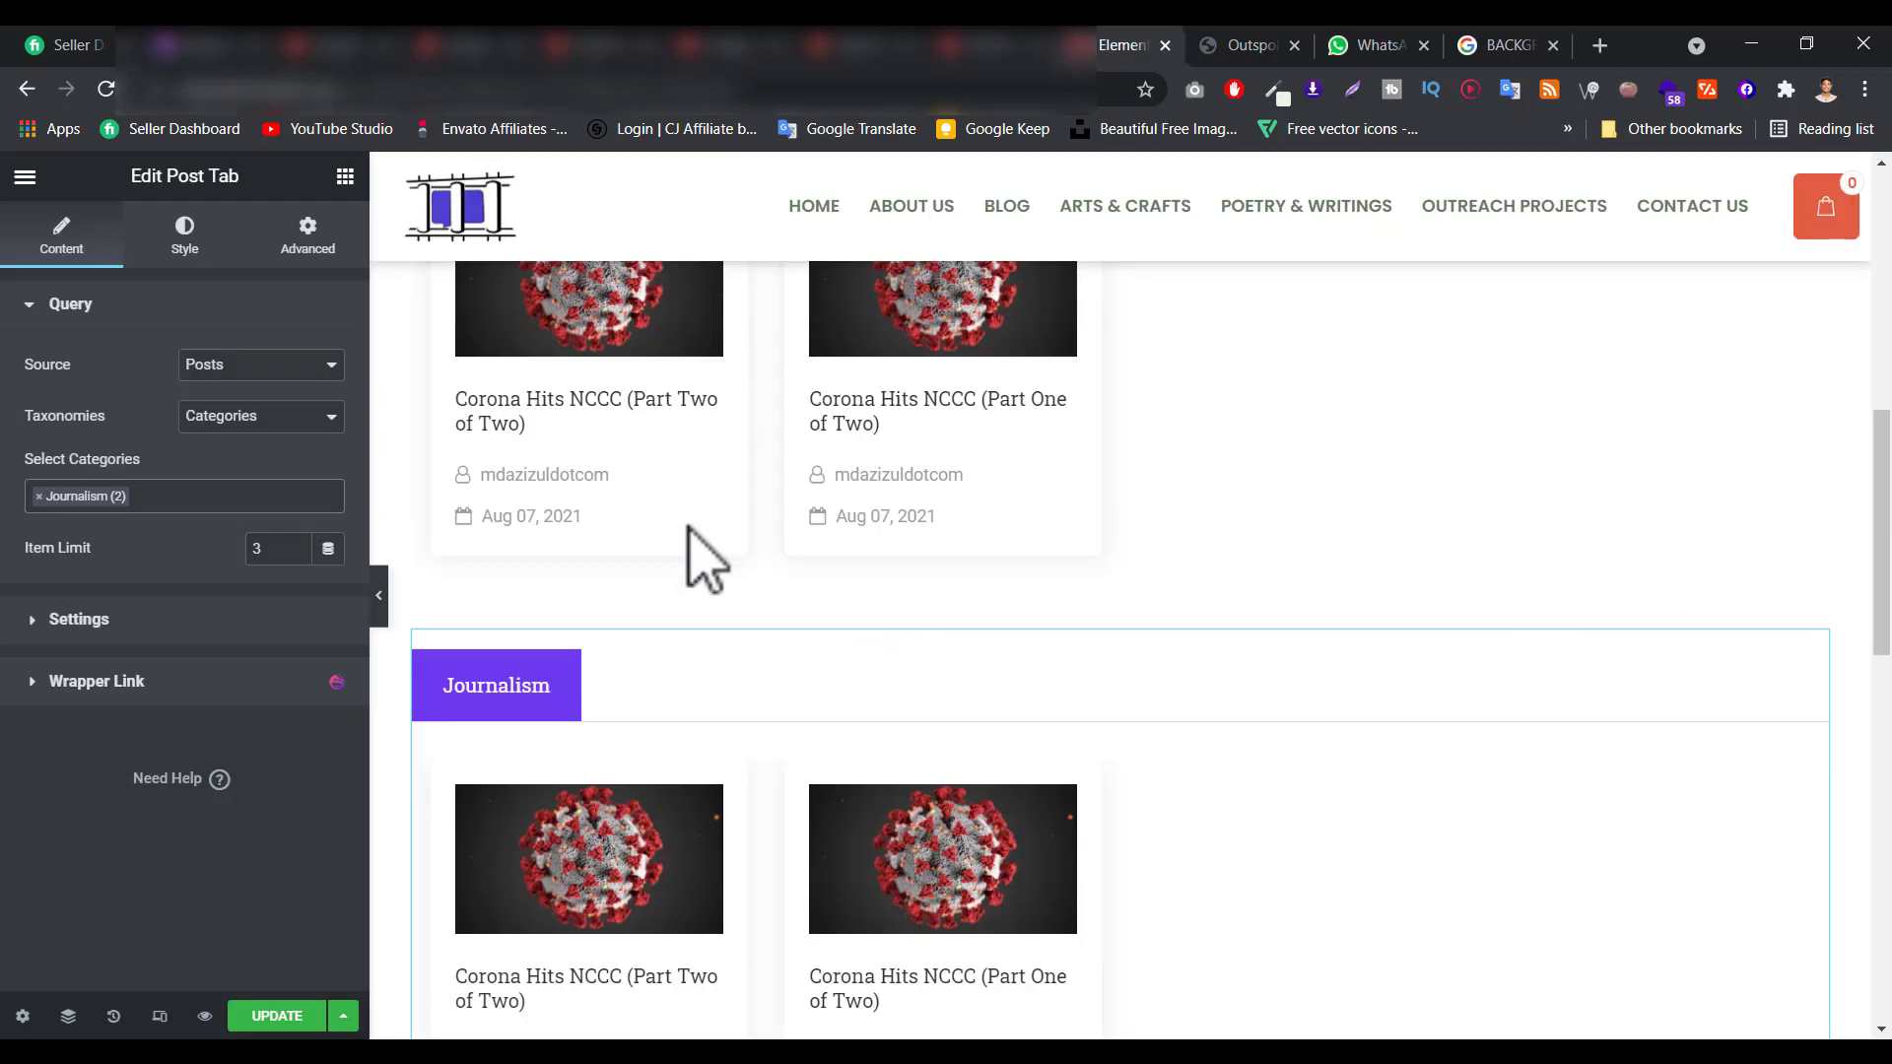
Add Story/Children's to the widget's categories and remove Journalism.
click(187, 496)
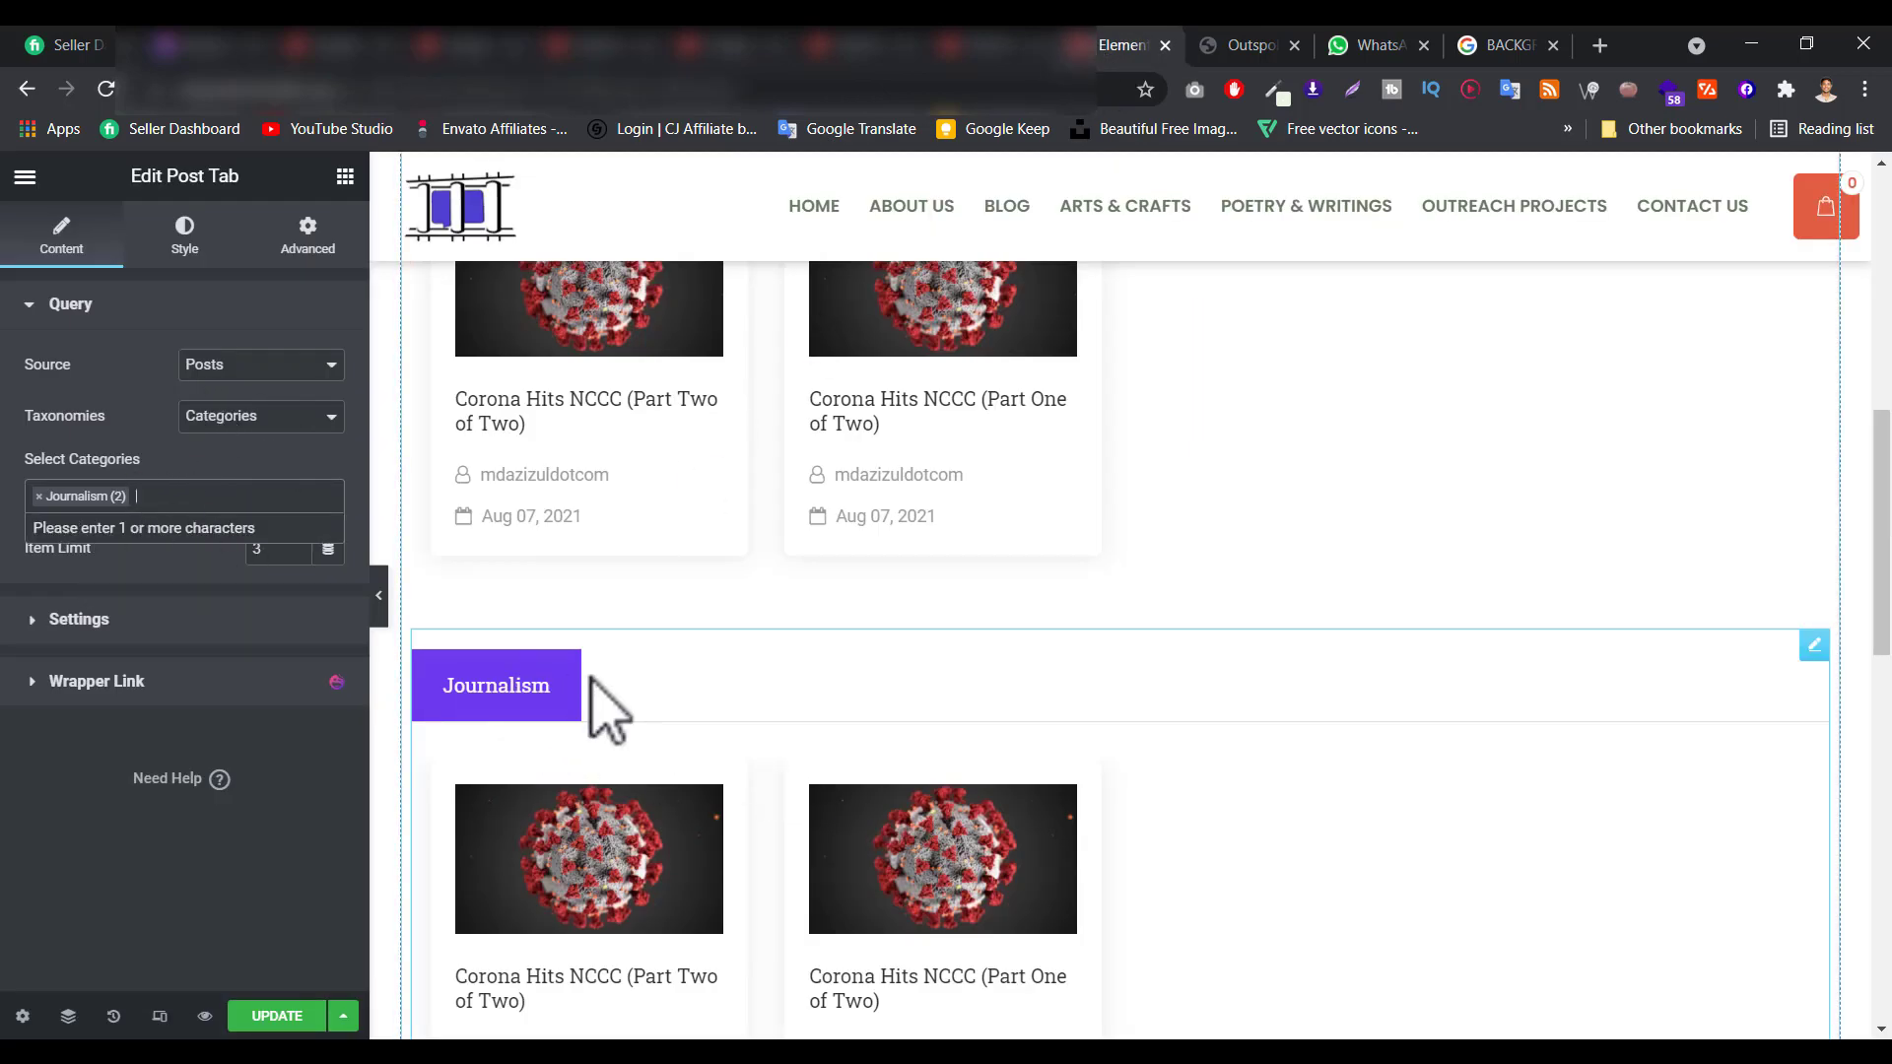
click(246, 528)
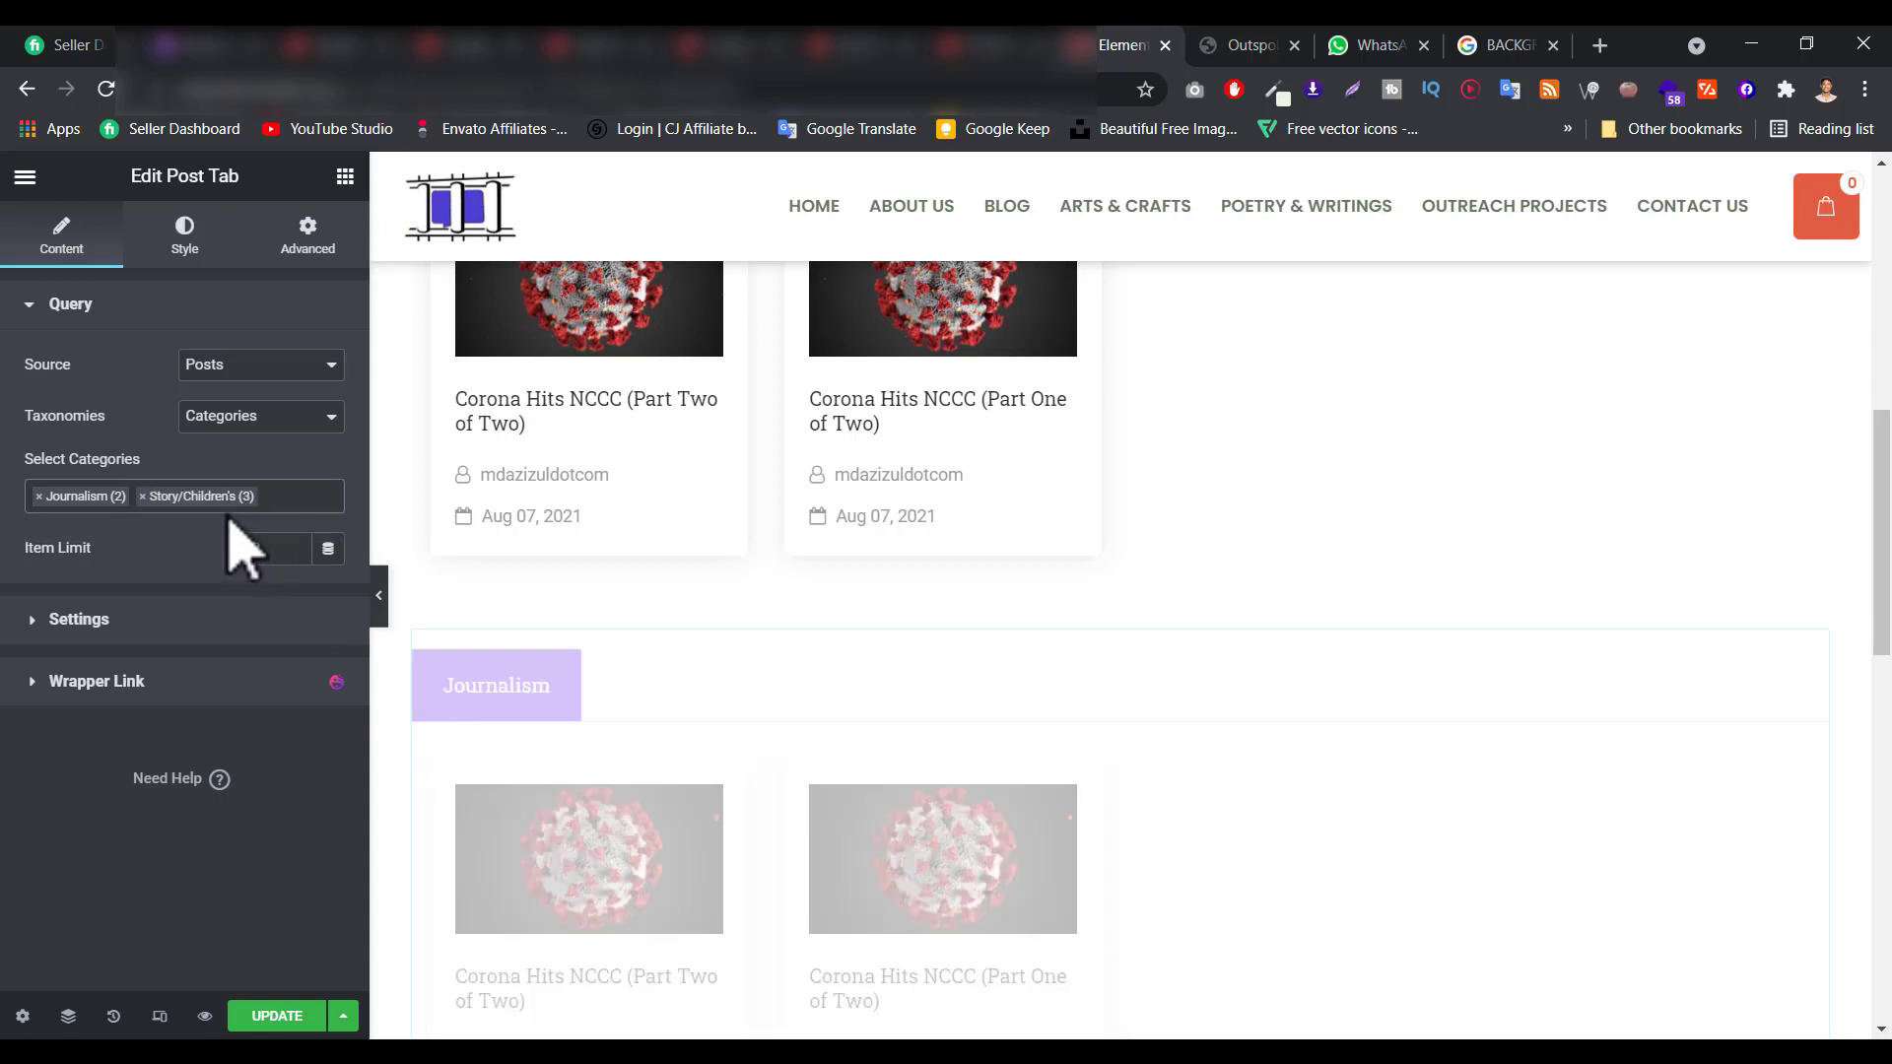
click(274, 496)
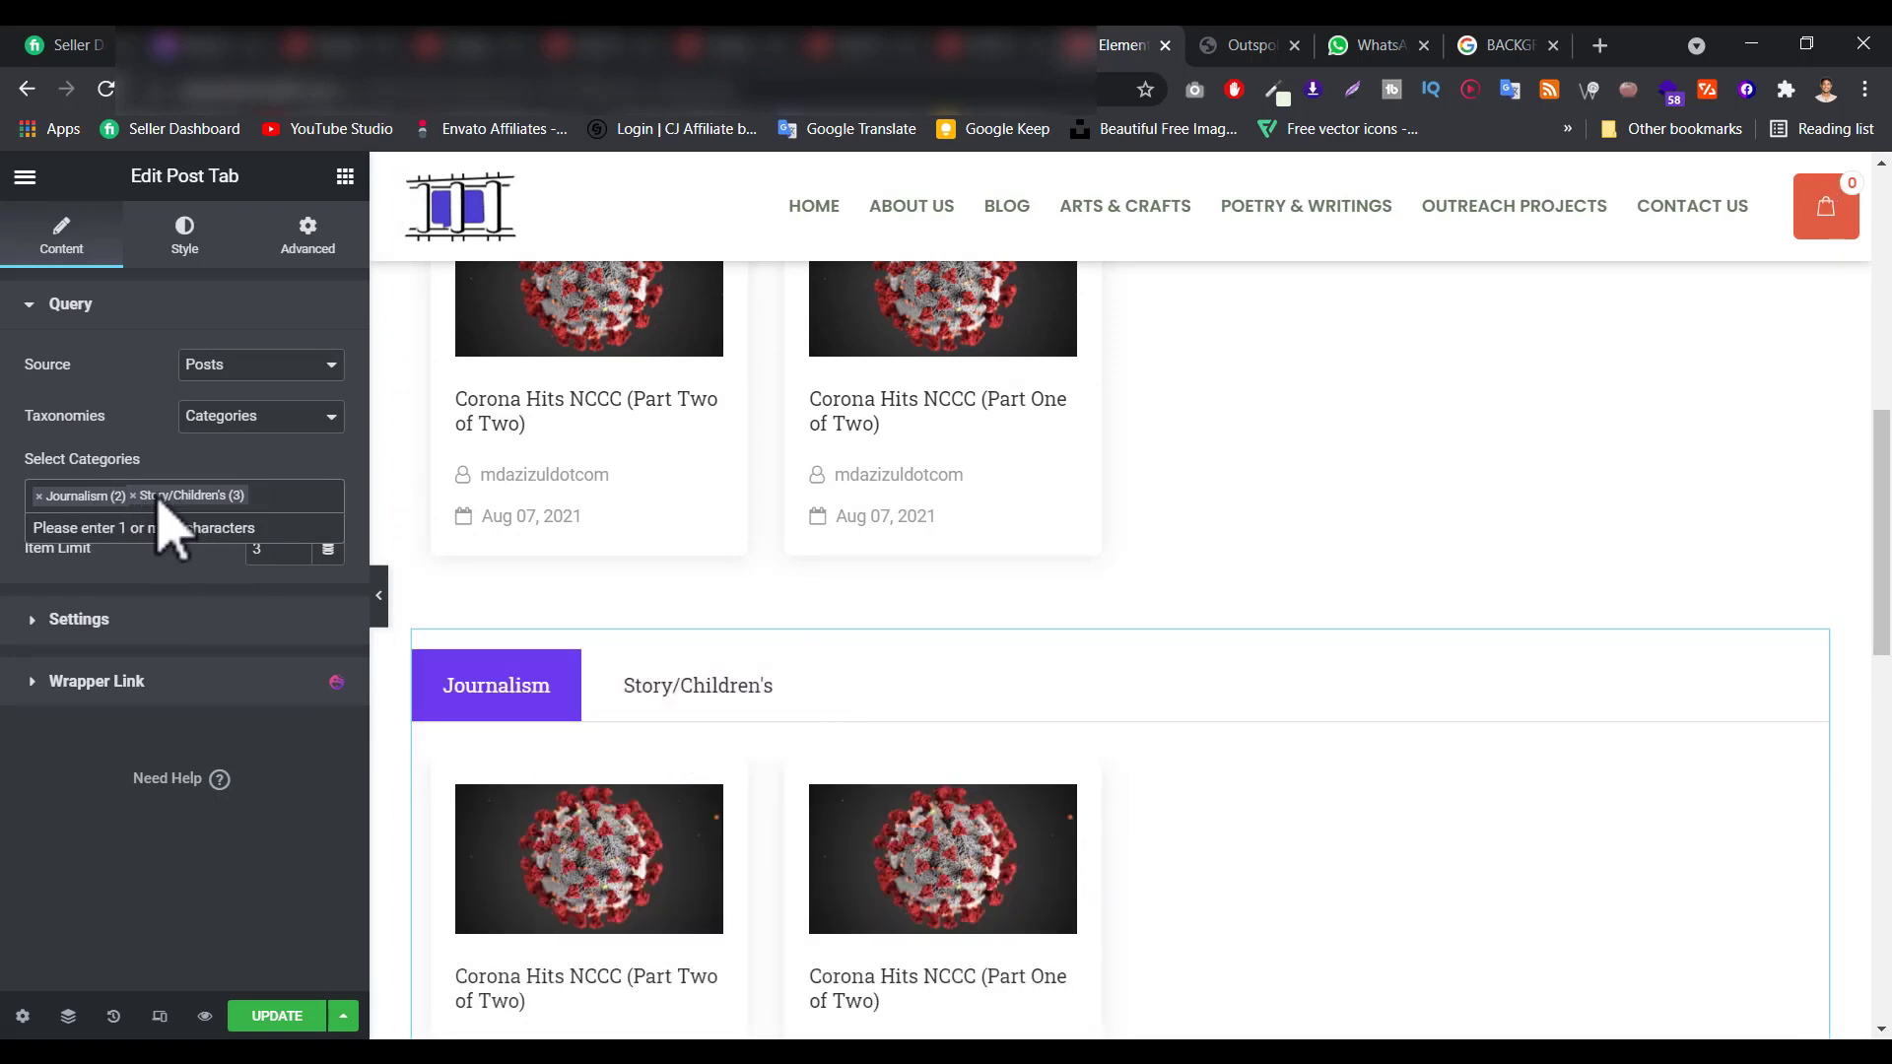
click(38, 496)
key(ctrl+z)
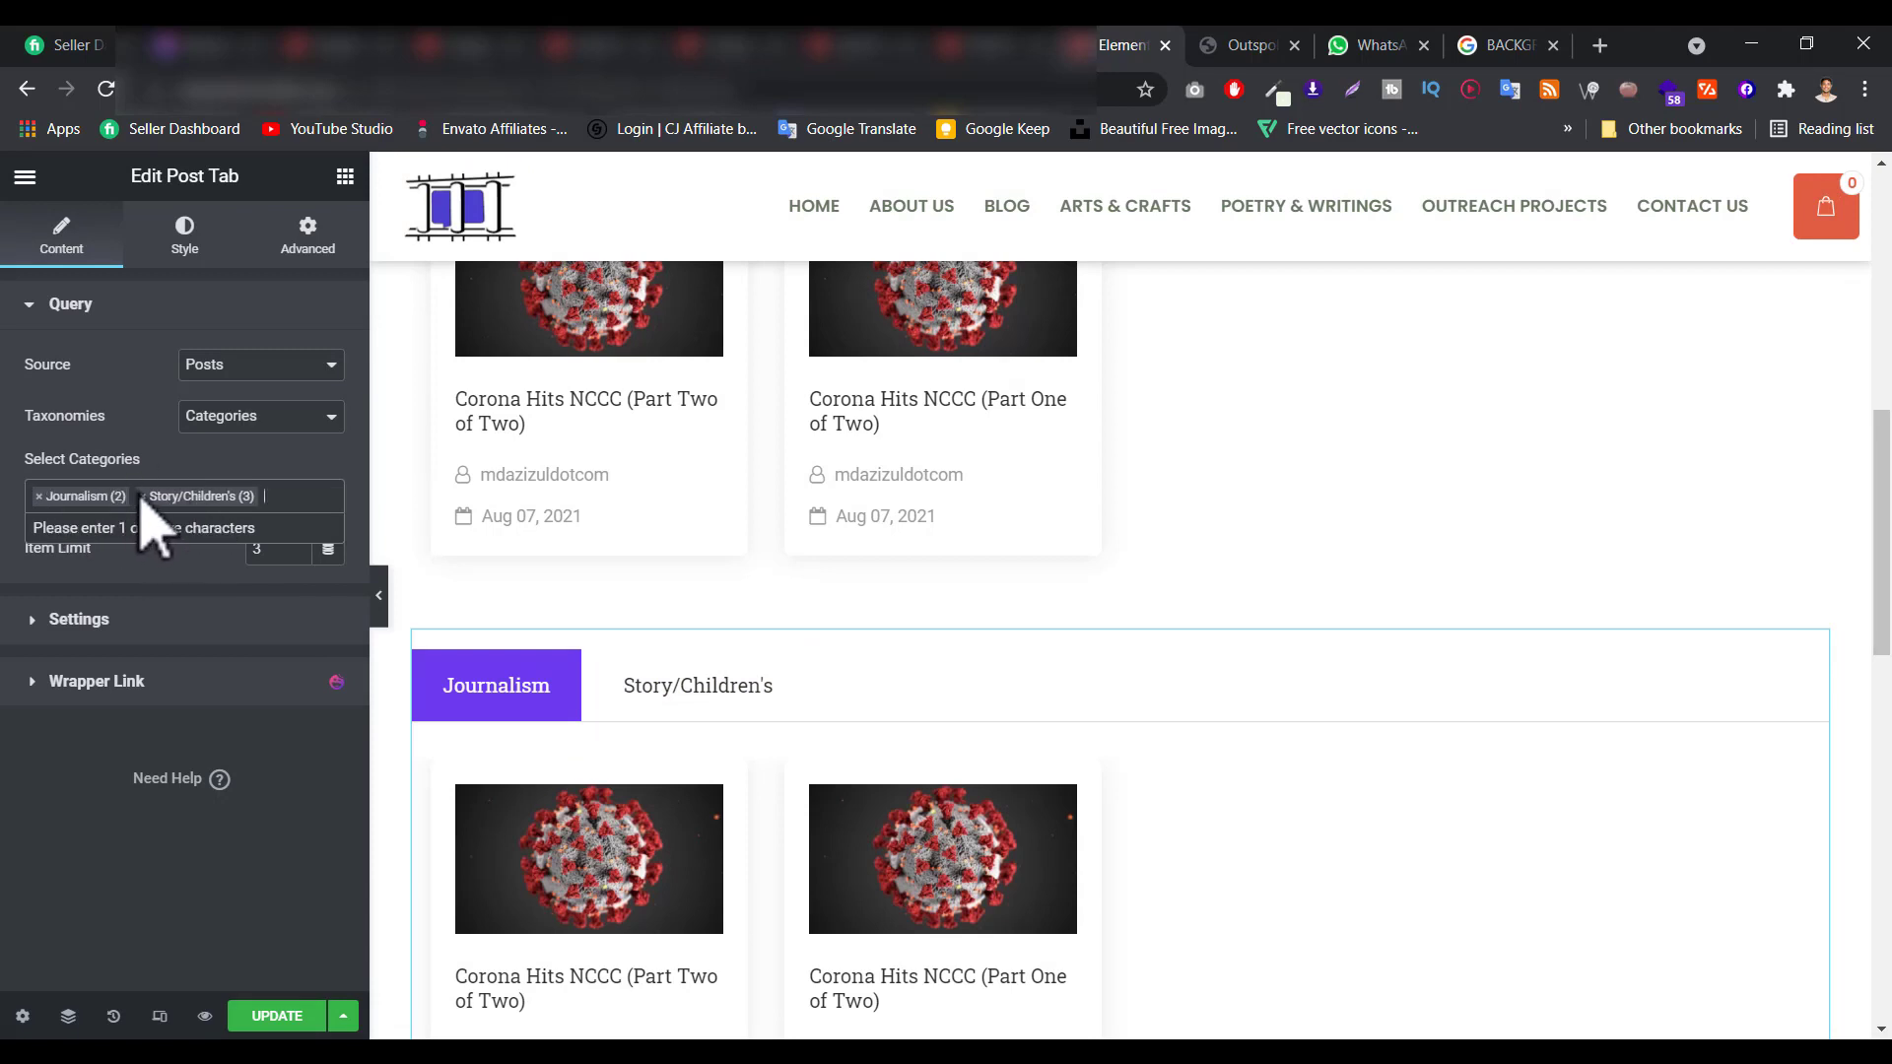
click(40, 496)
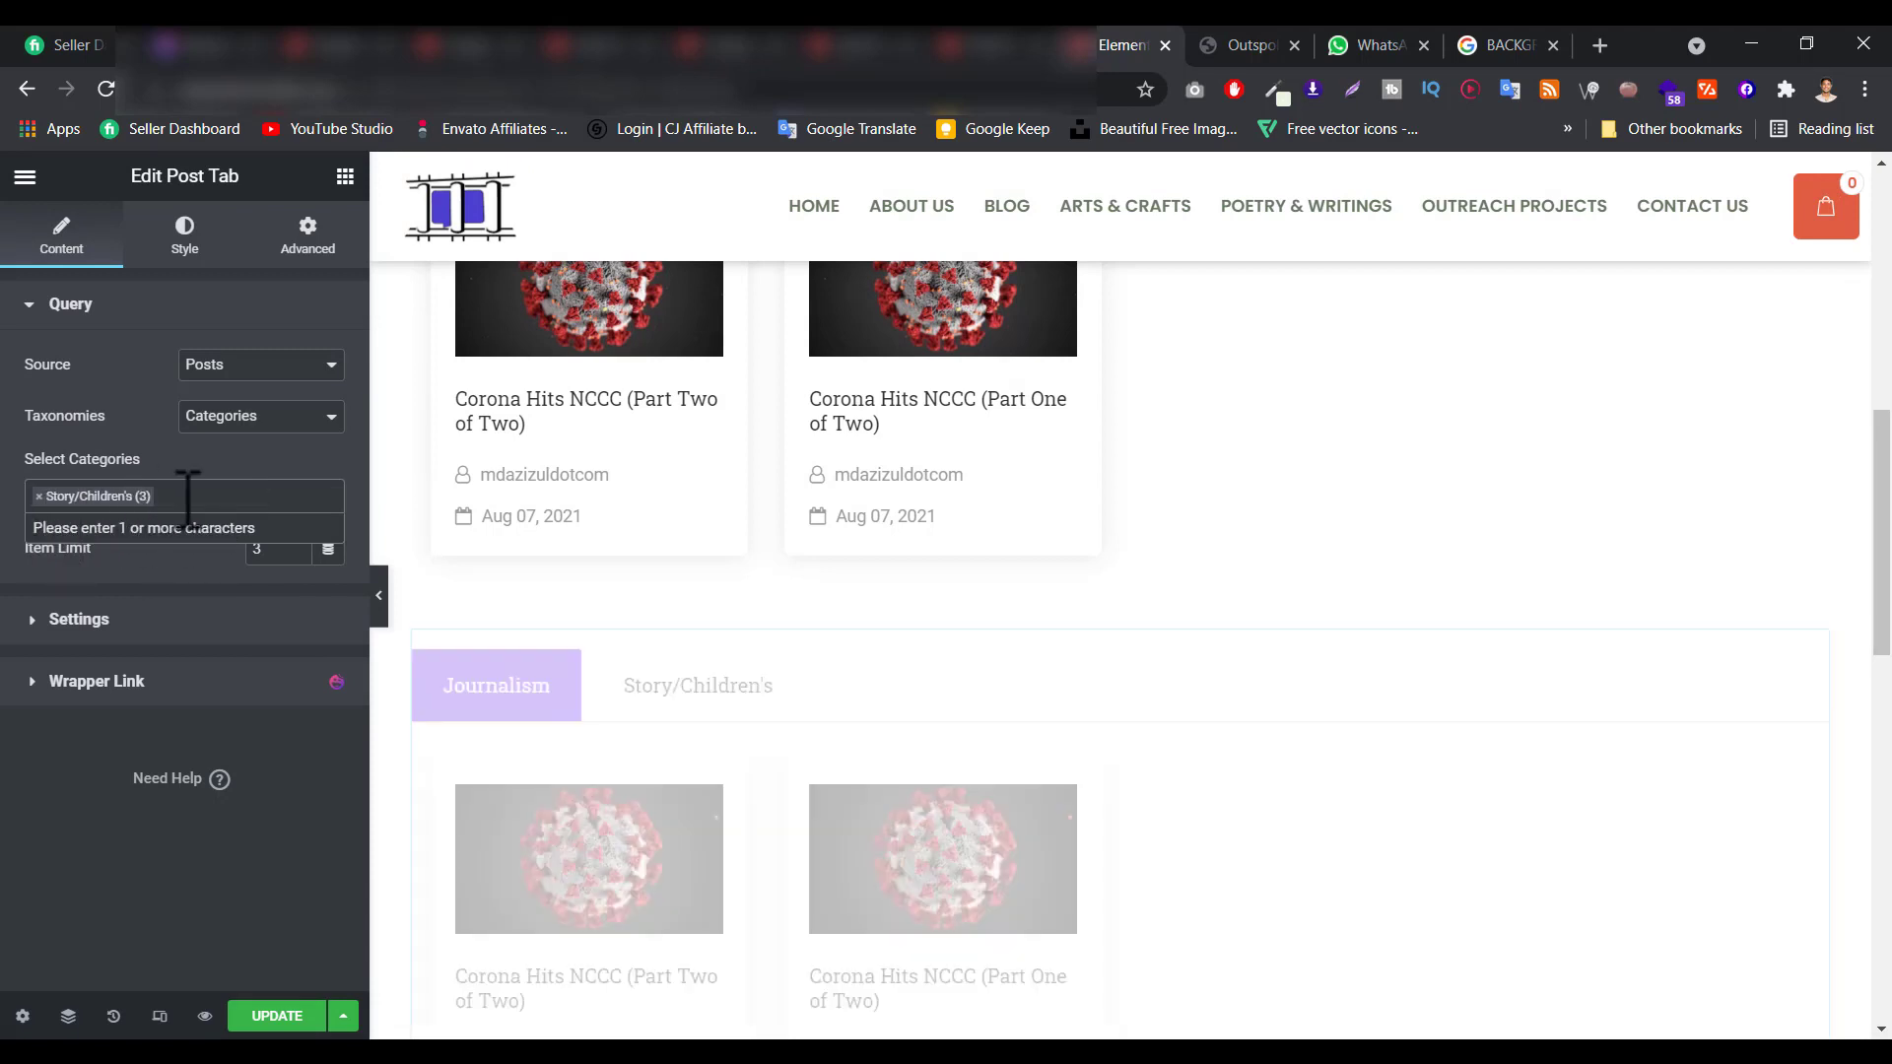
click(189, 504)
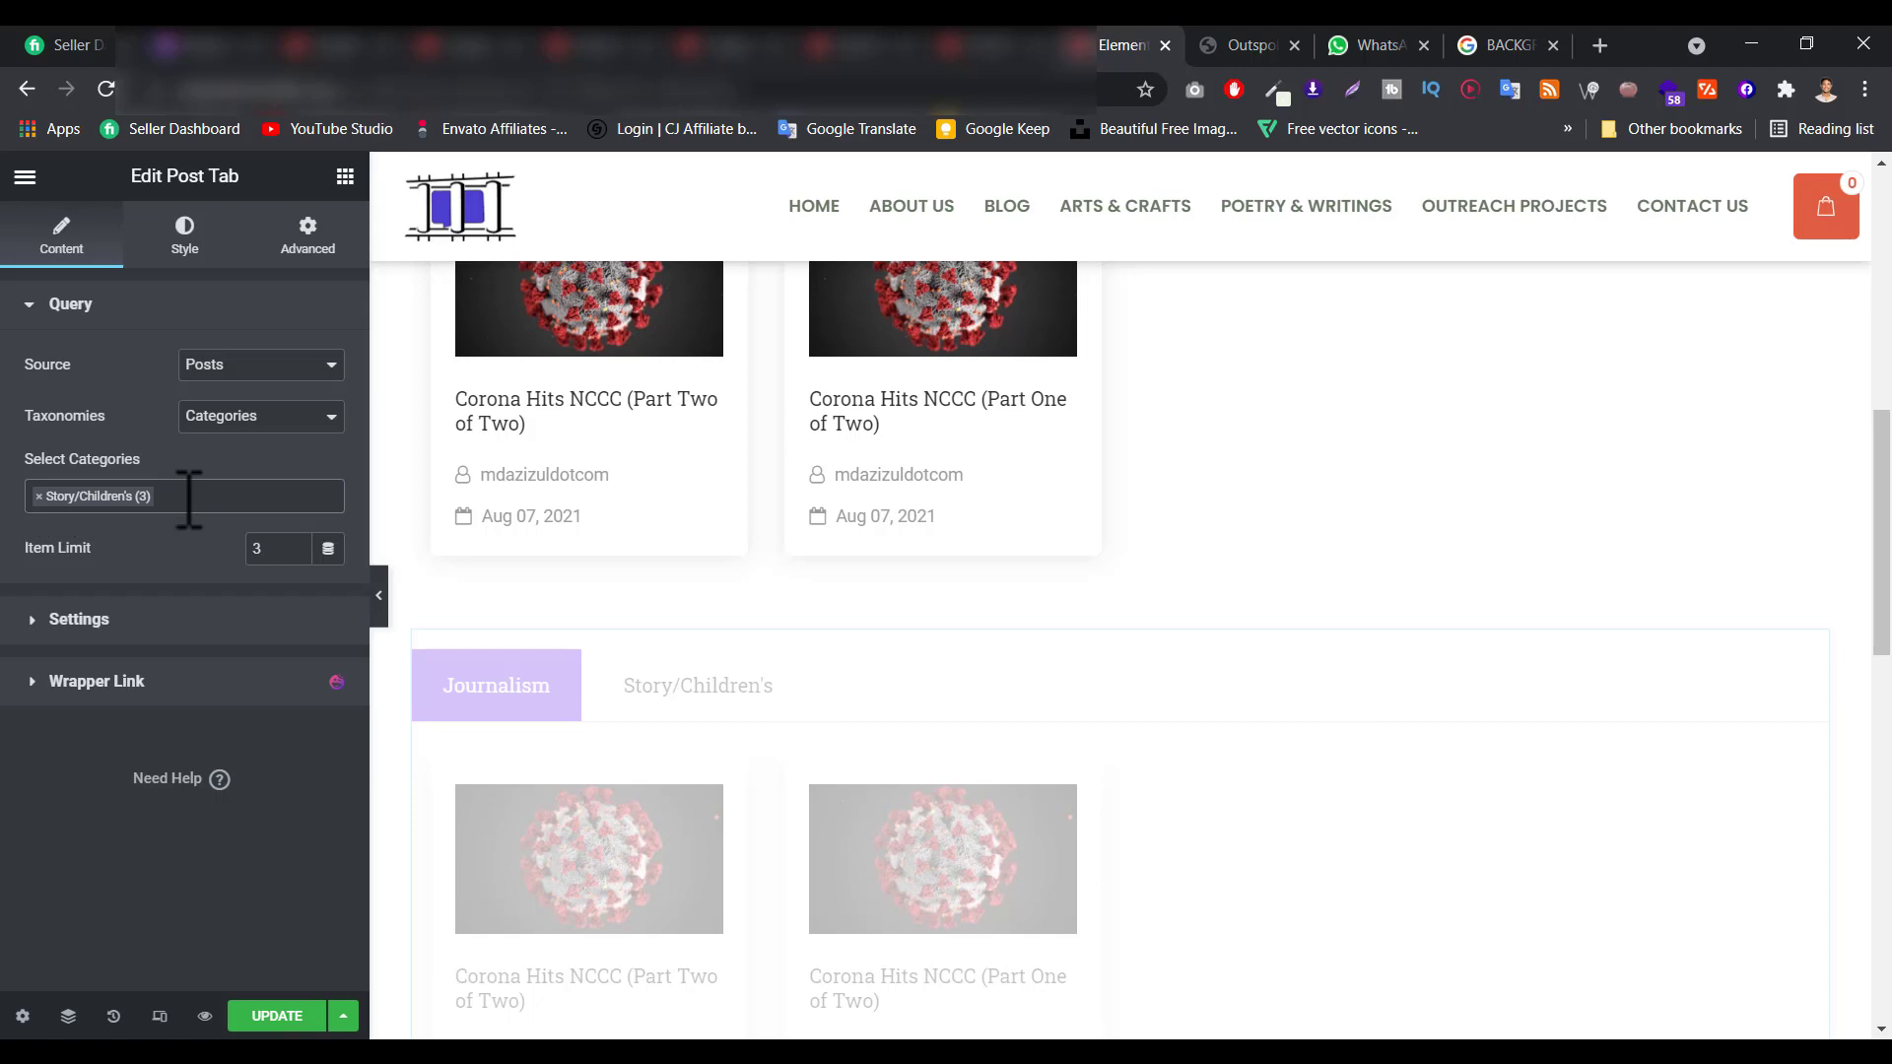
Add Journalism and PoetryShort back by searching 'jo' and 'p'.
click(188, 505)
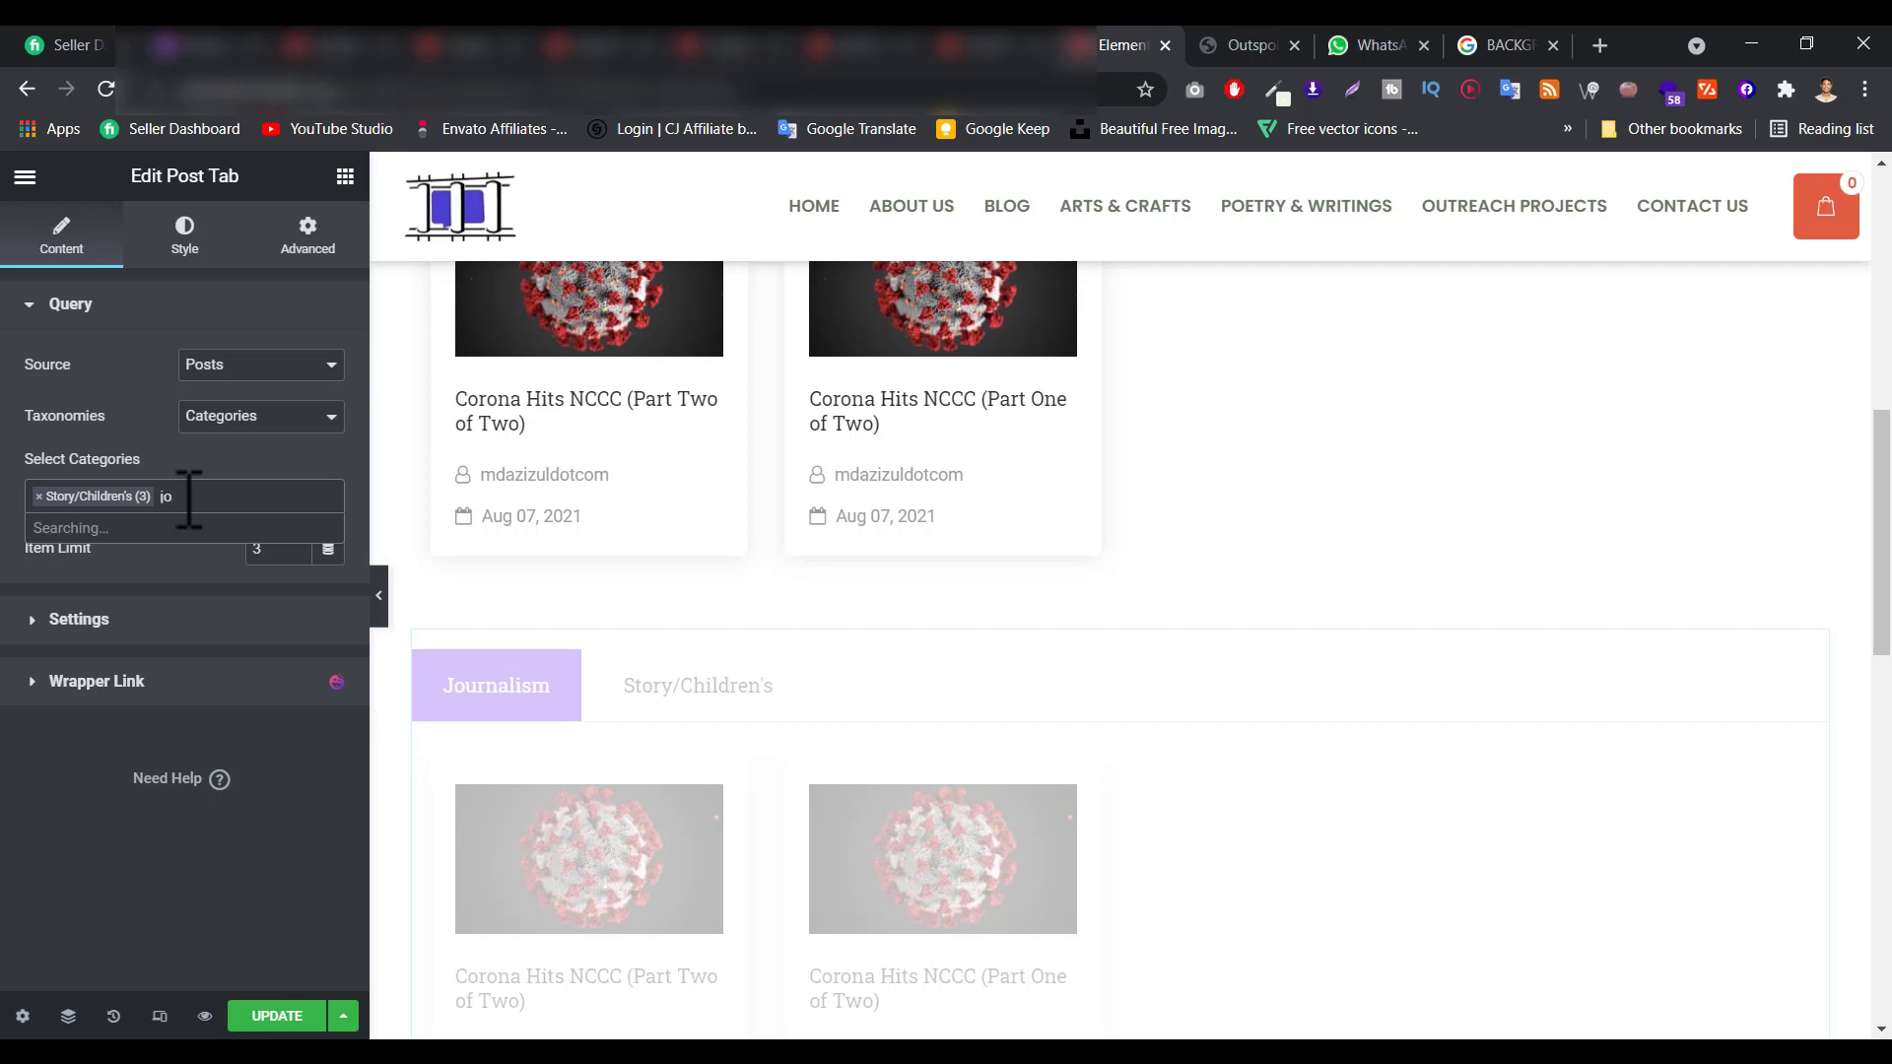
text(jo)
click(120, 537)
click(282, 496)
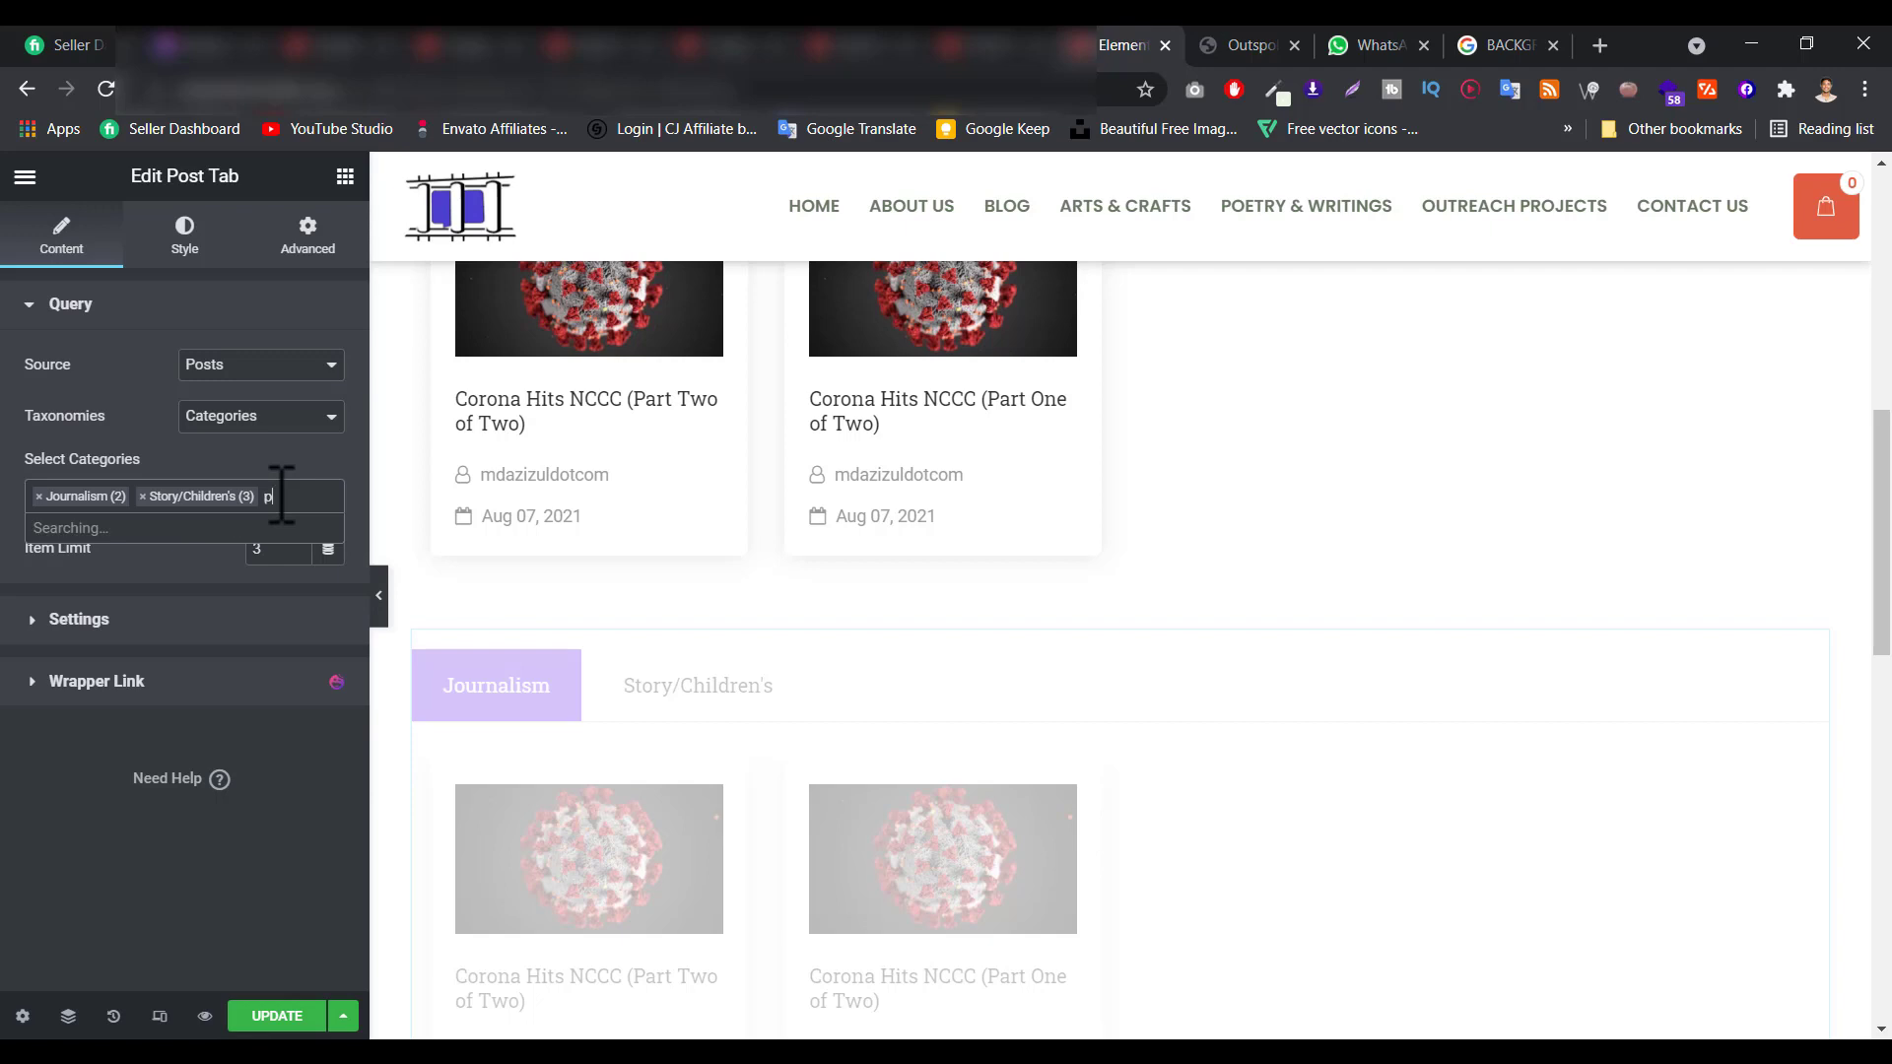
text(p)
click(168, 538)
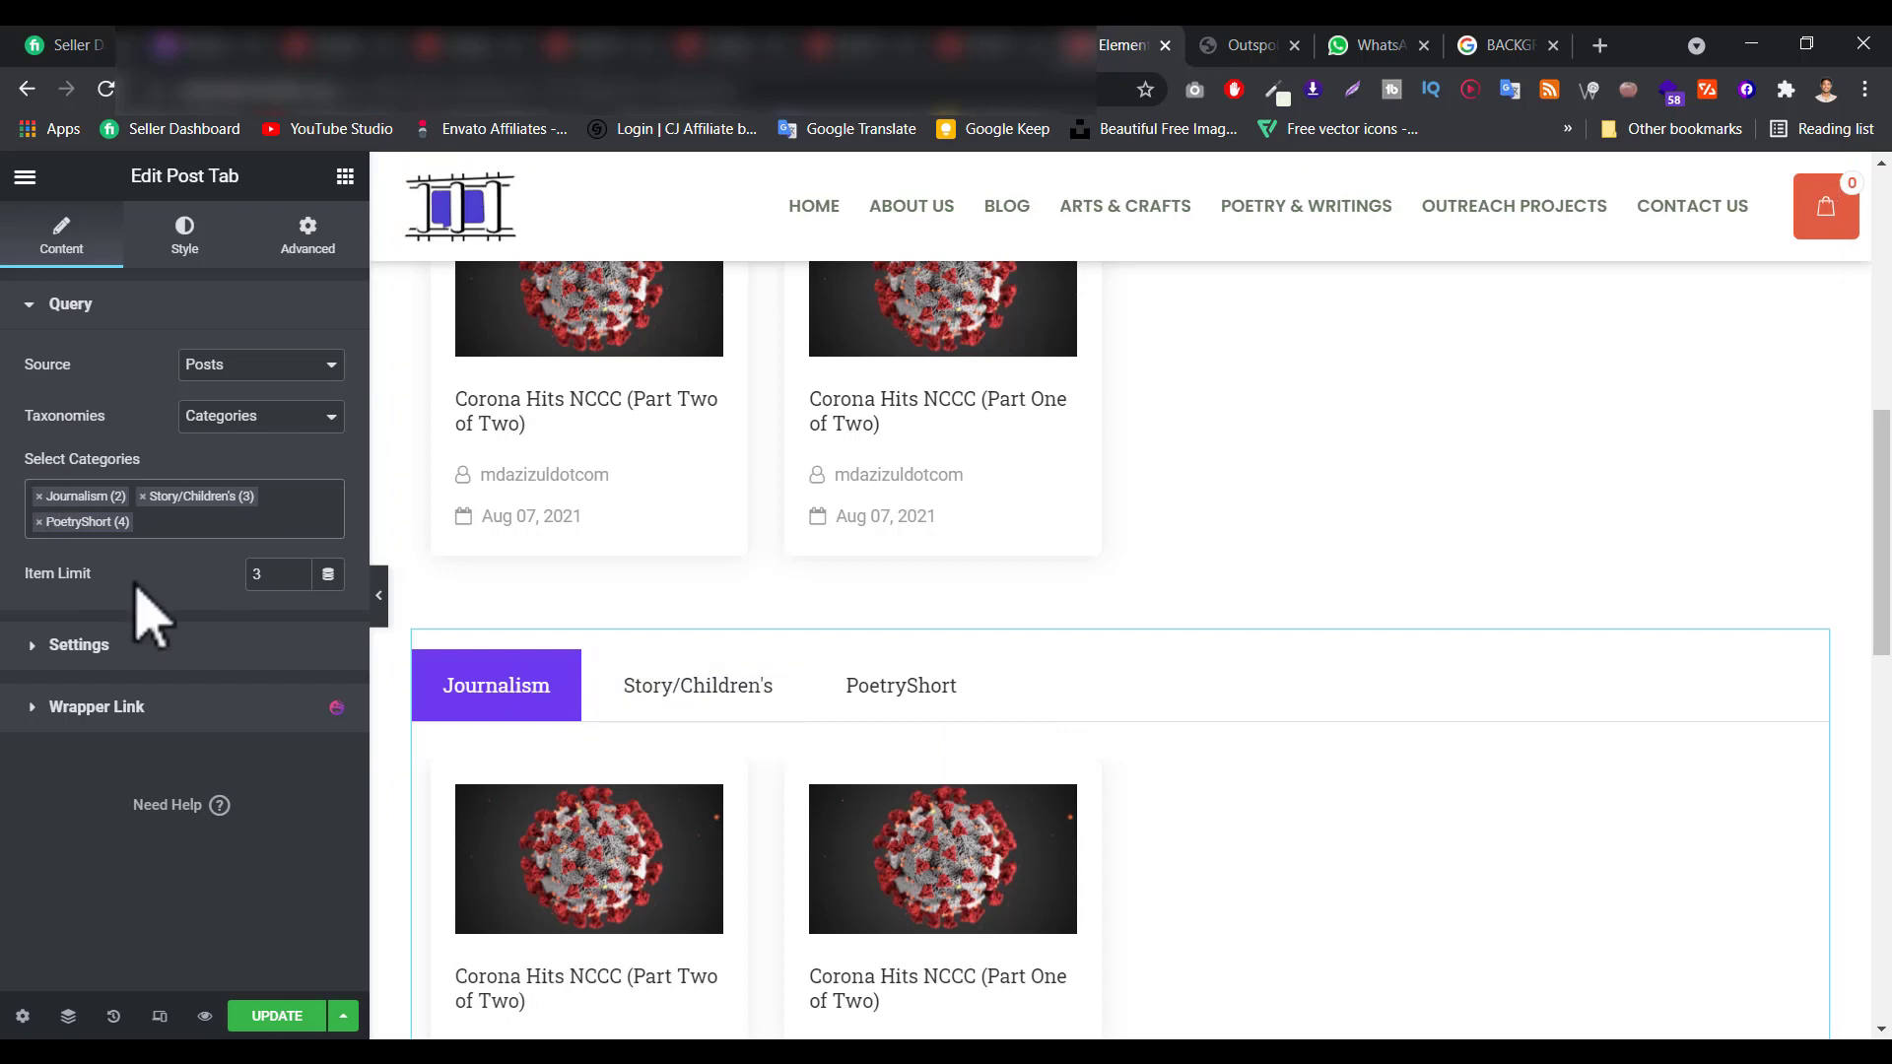
Centre the category tabs and set the item limit to 12, keeping Posts and Categories.
click(81, 648)
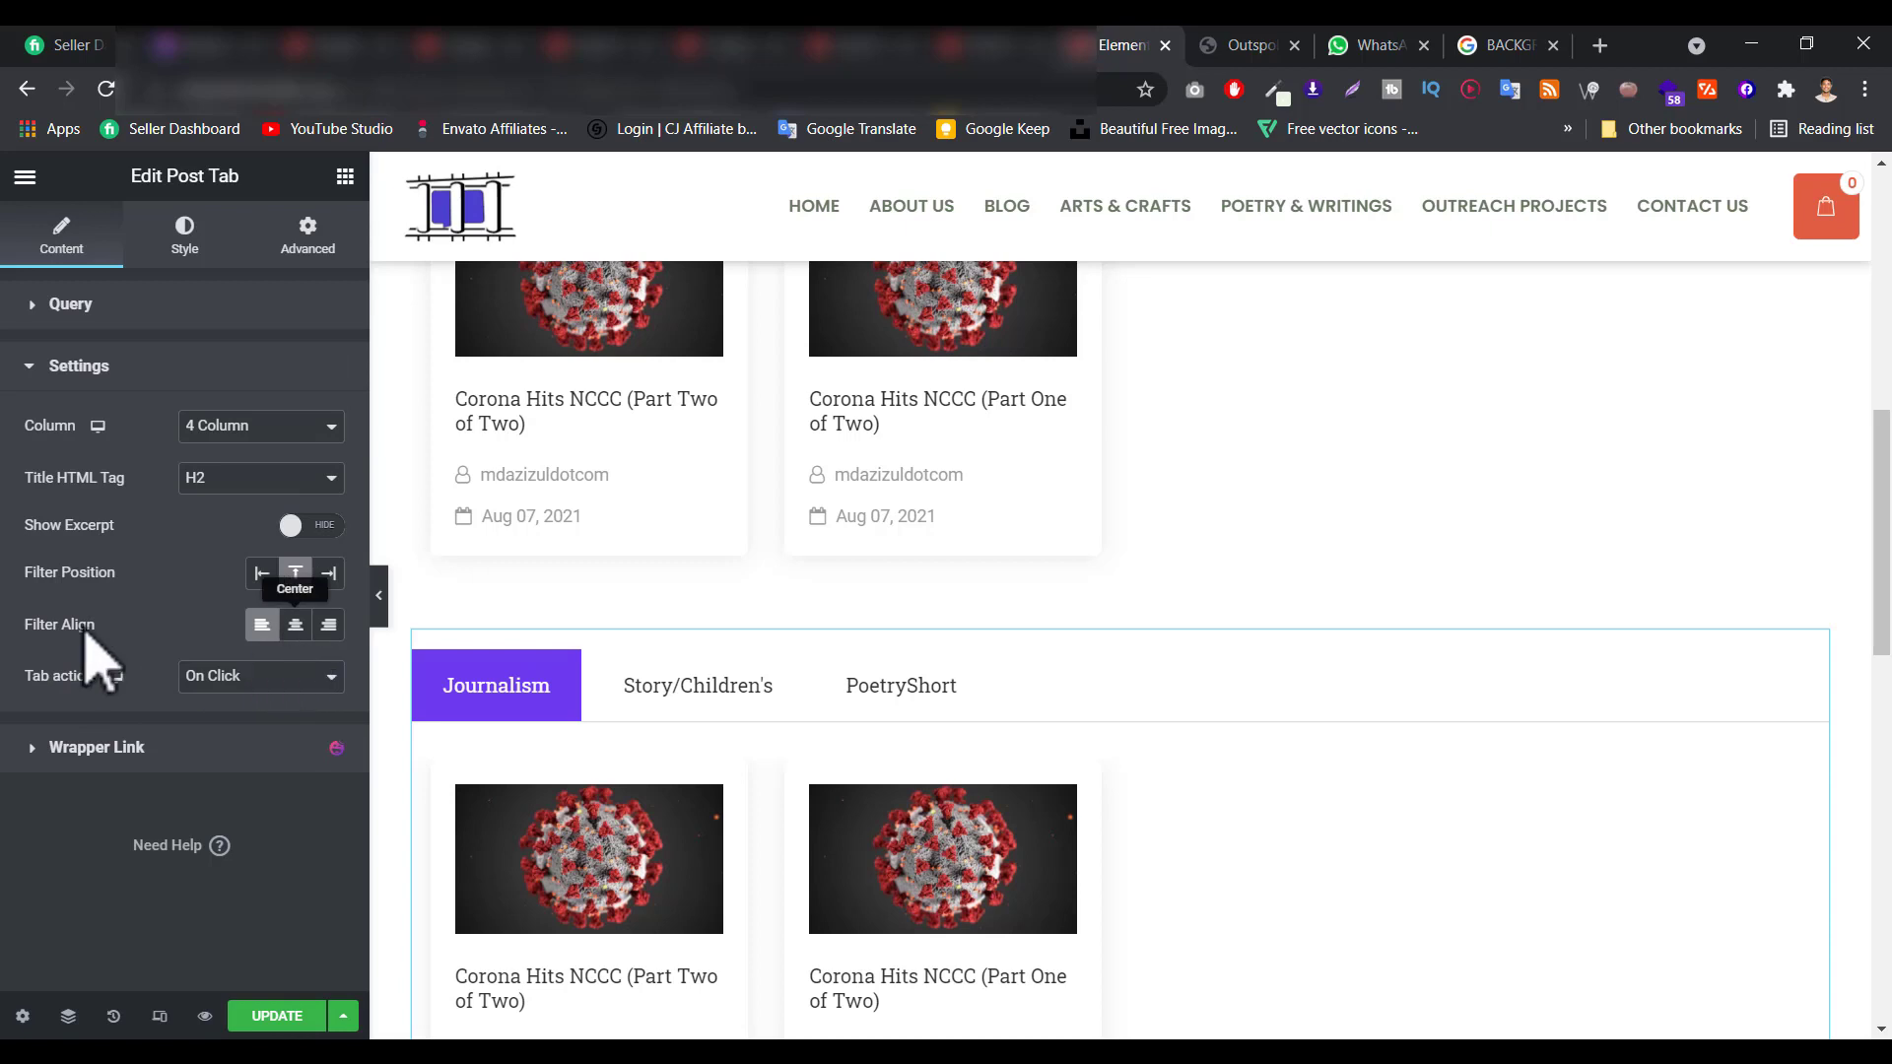
click(296, 627)
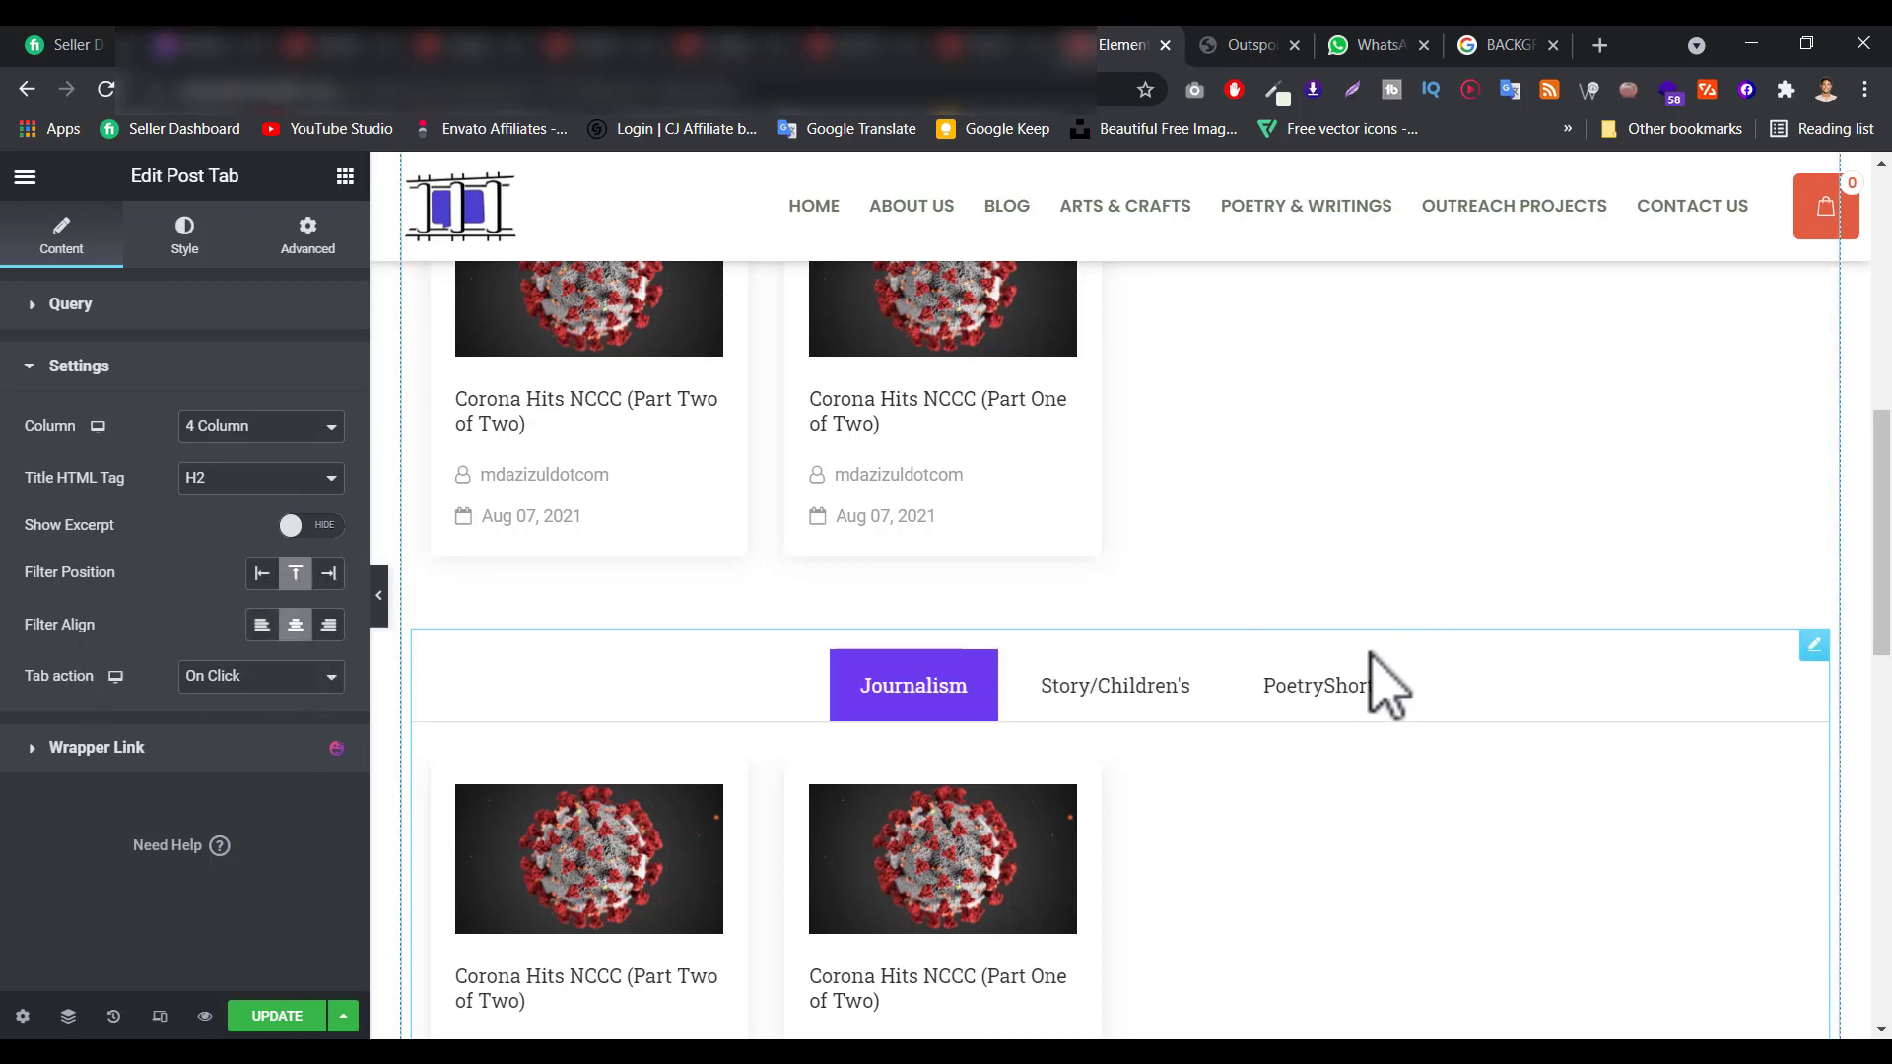
click(154, 301)
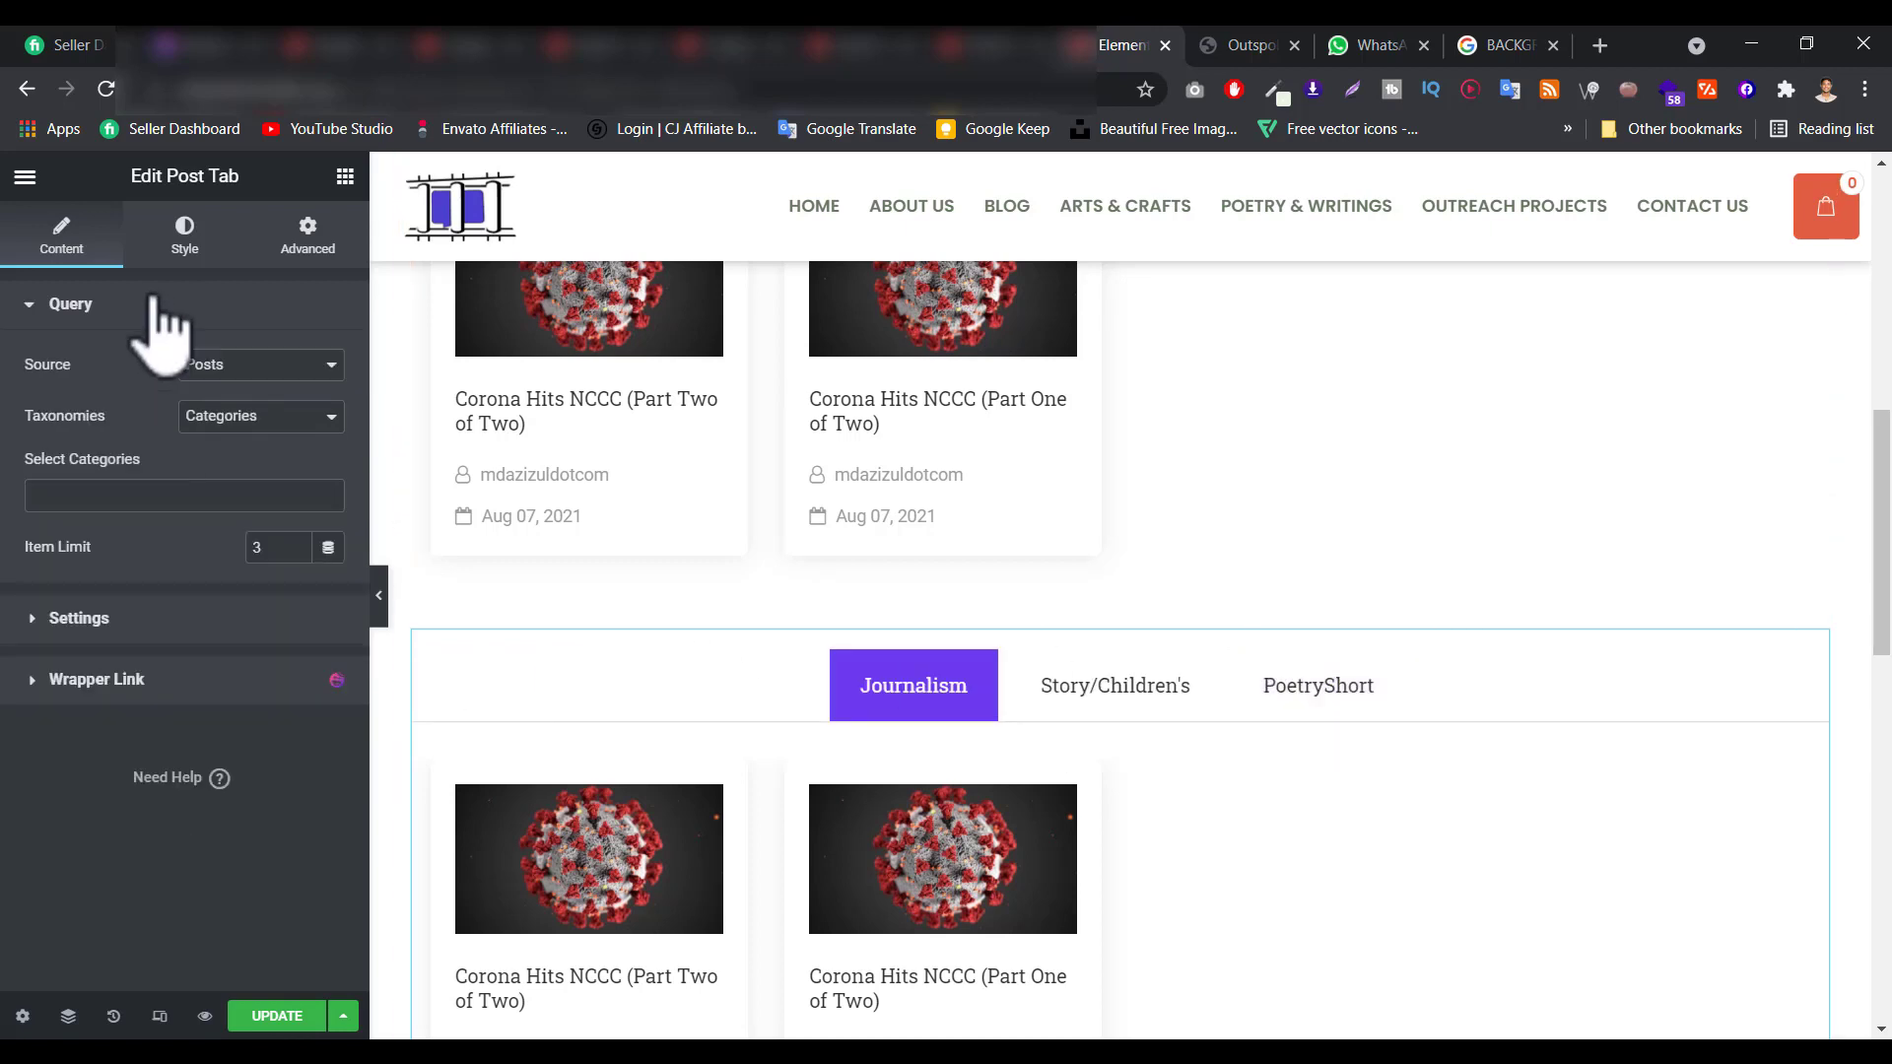
click(236, 369)
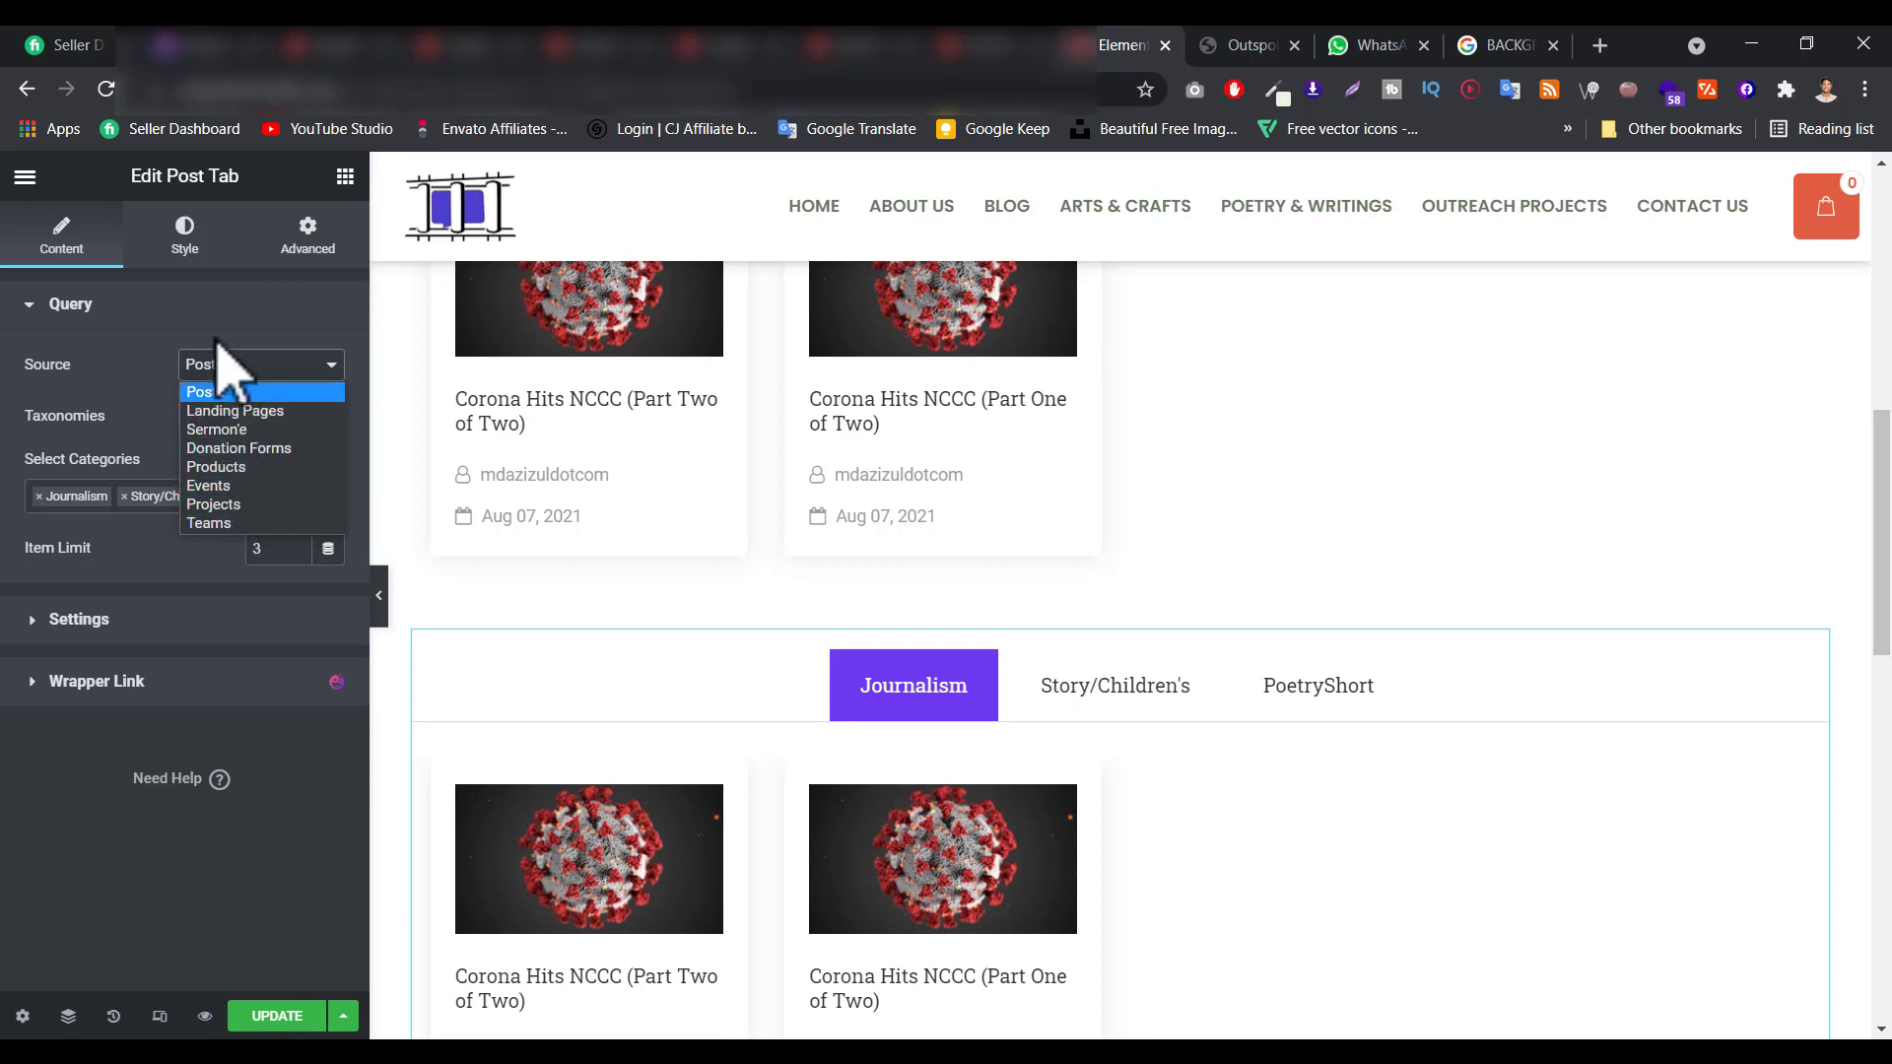
click(139, 361)
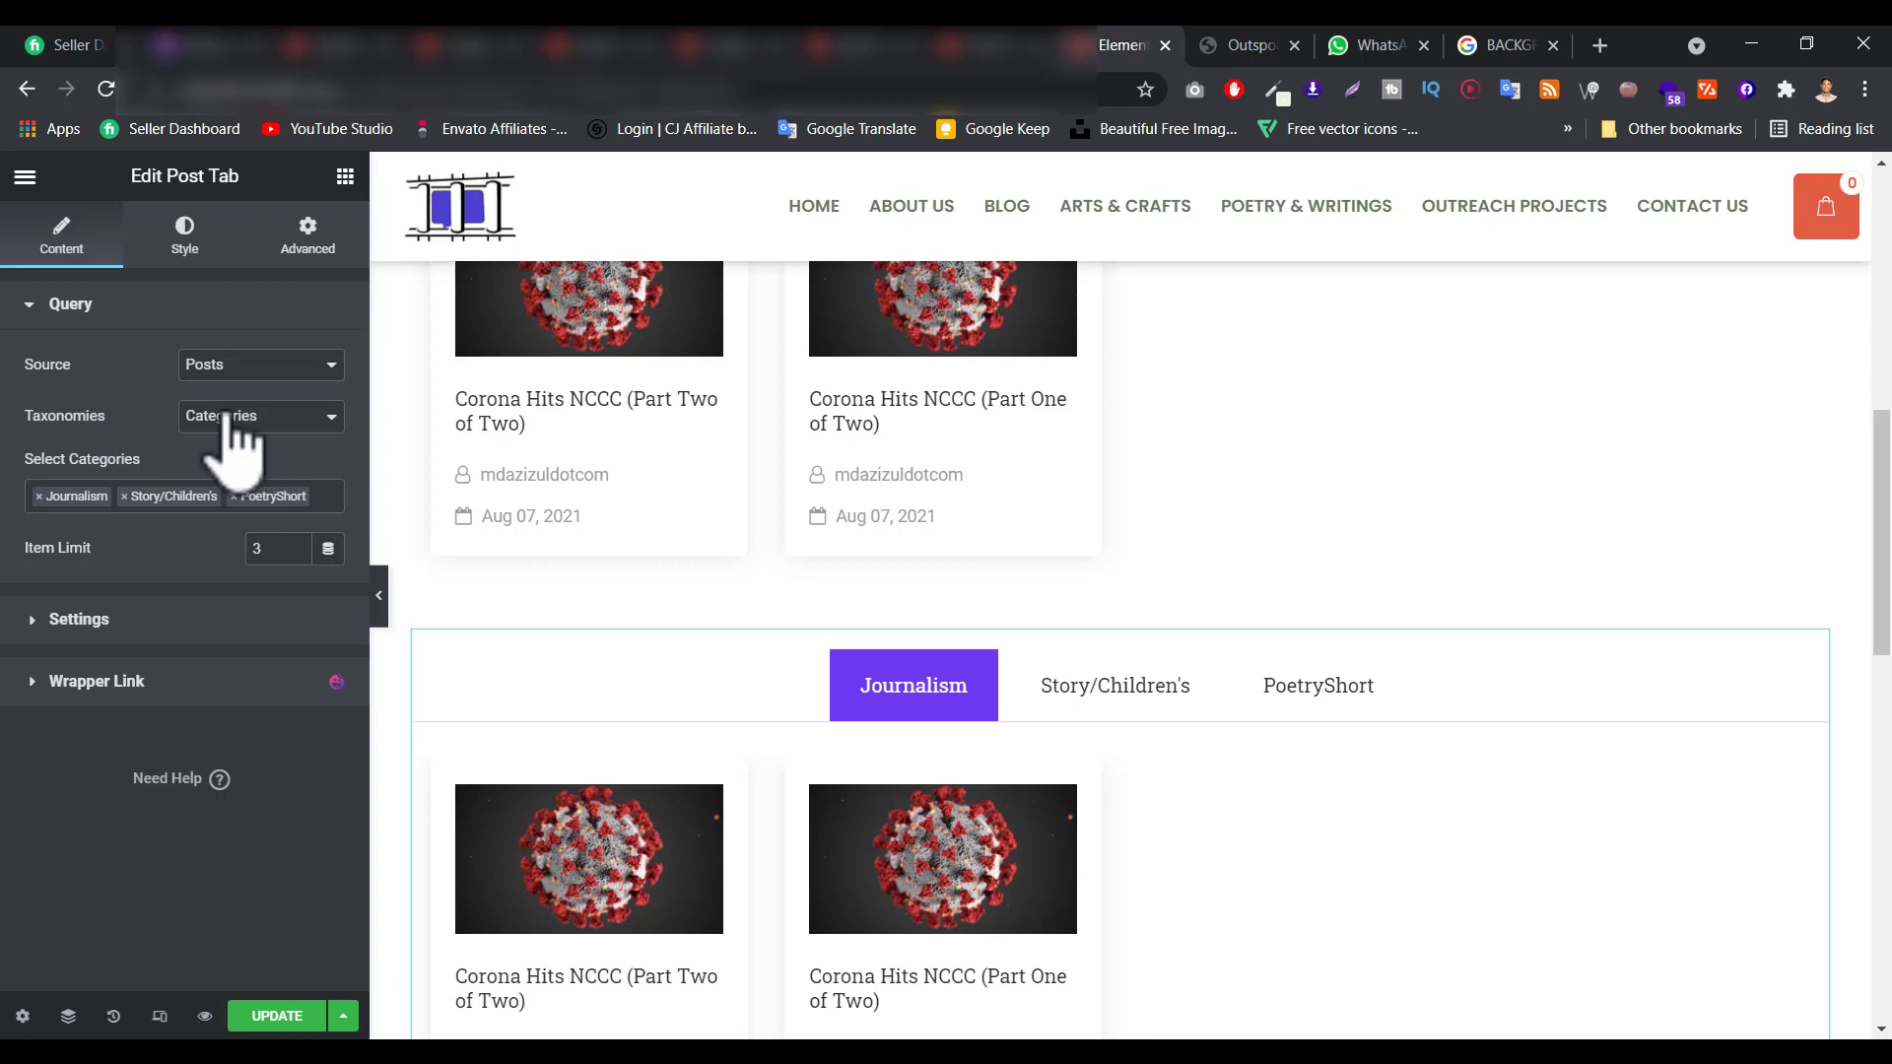
click(218, 418)
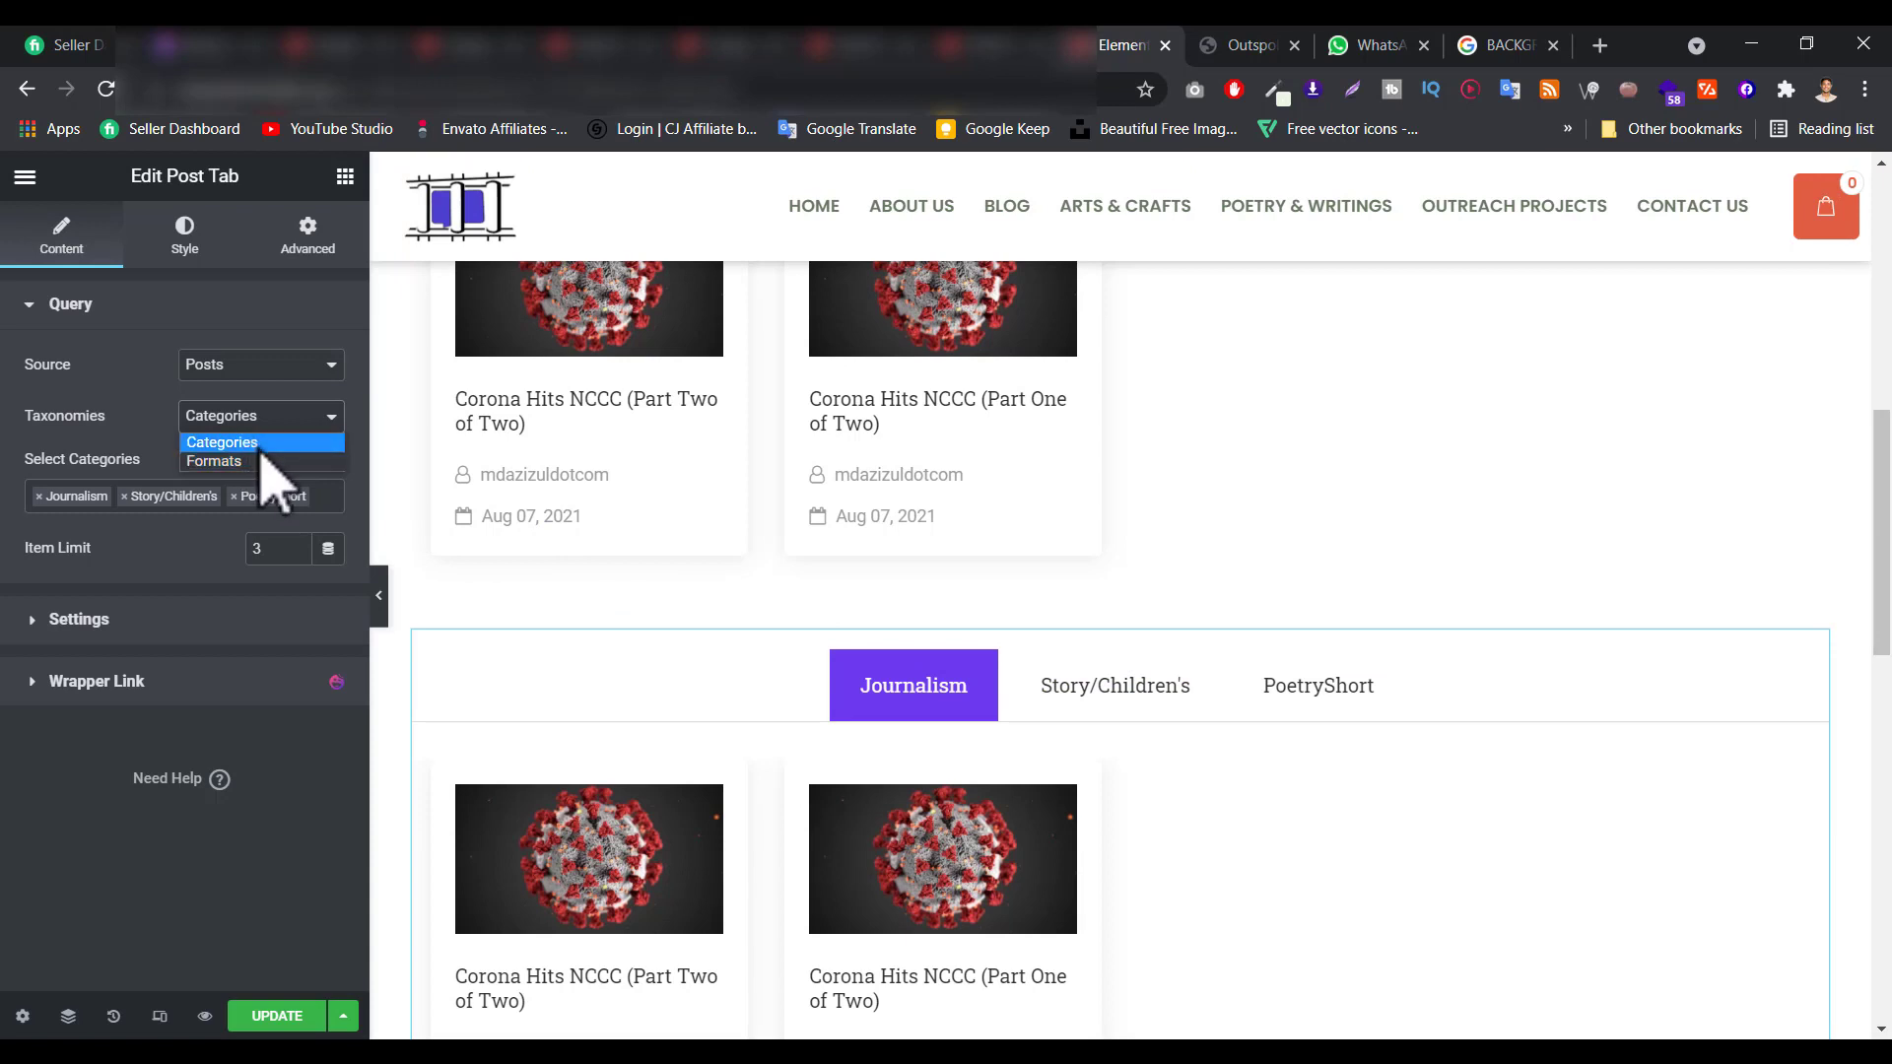
click(100, 403)
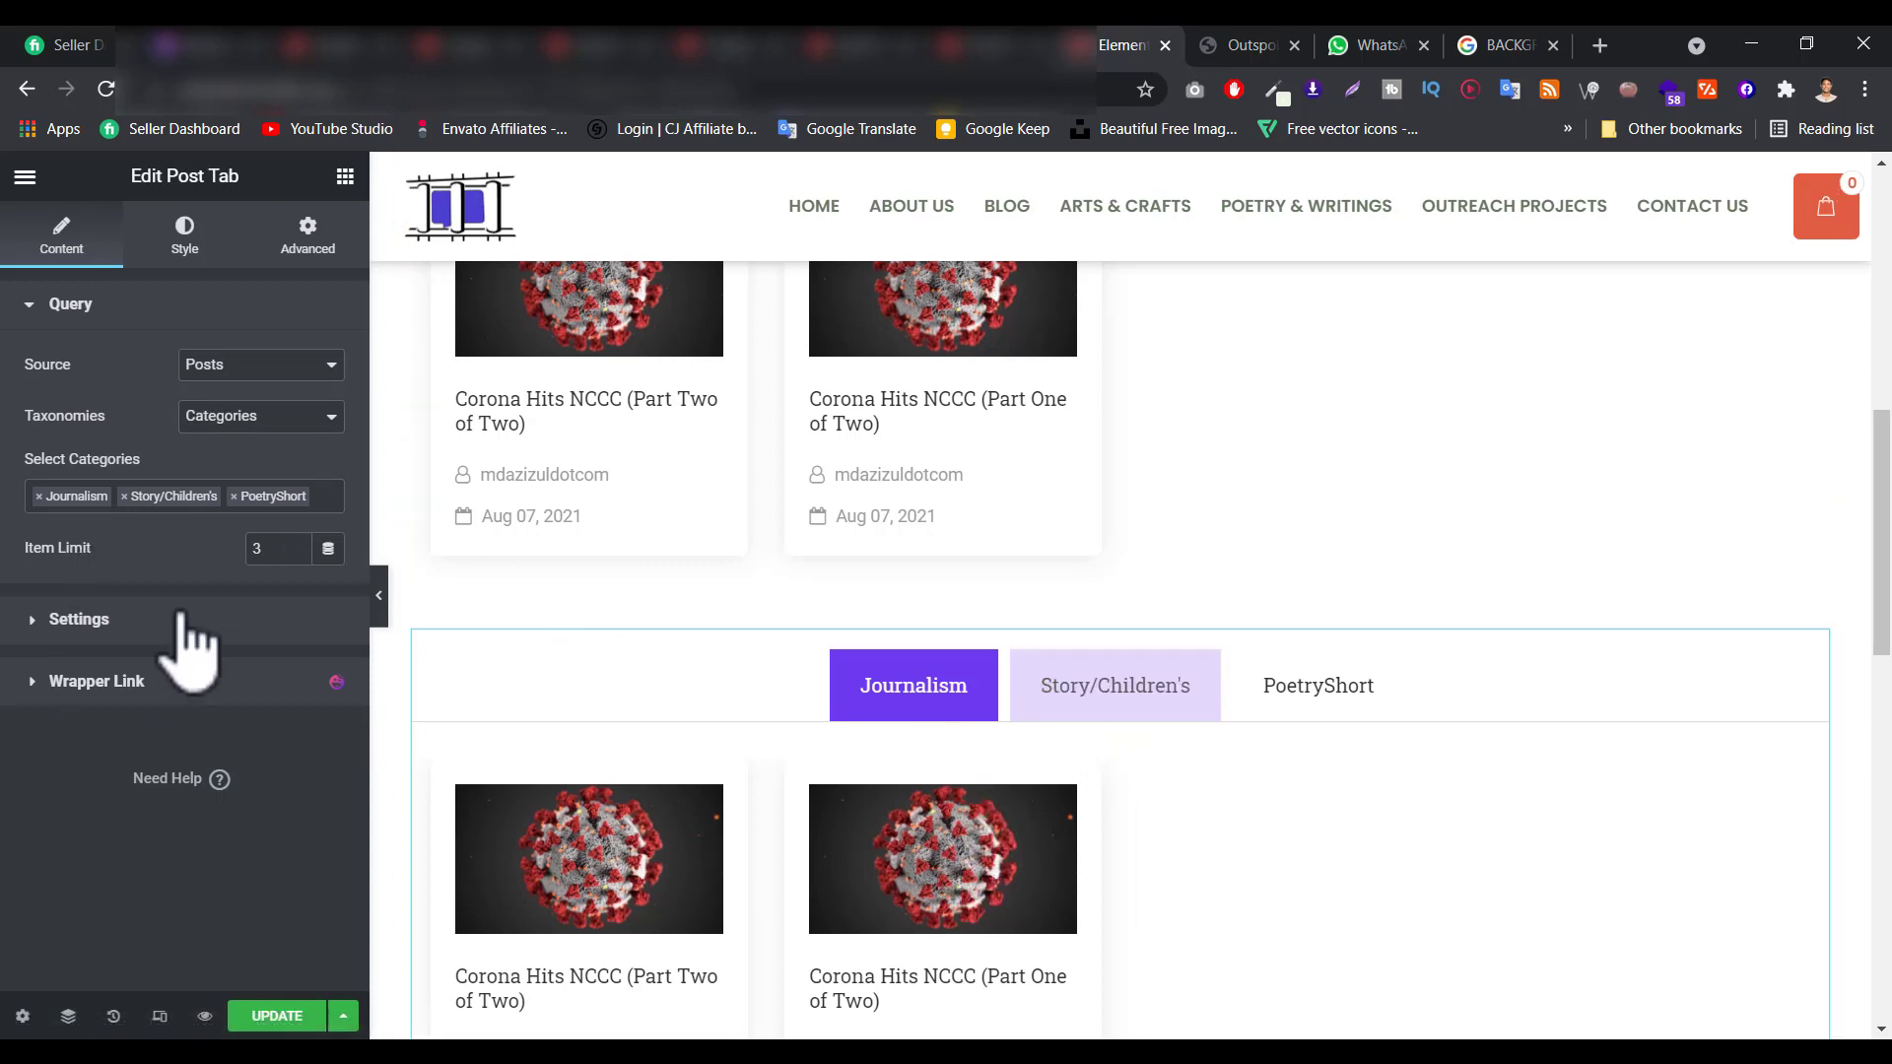
text(12)
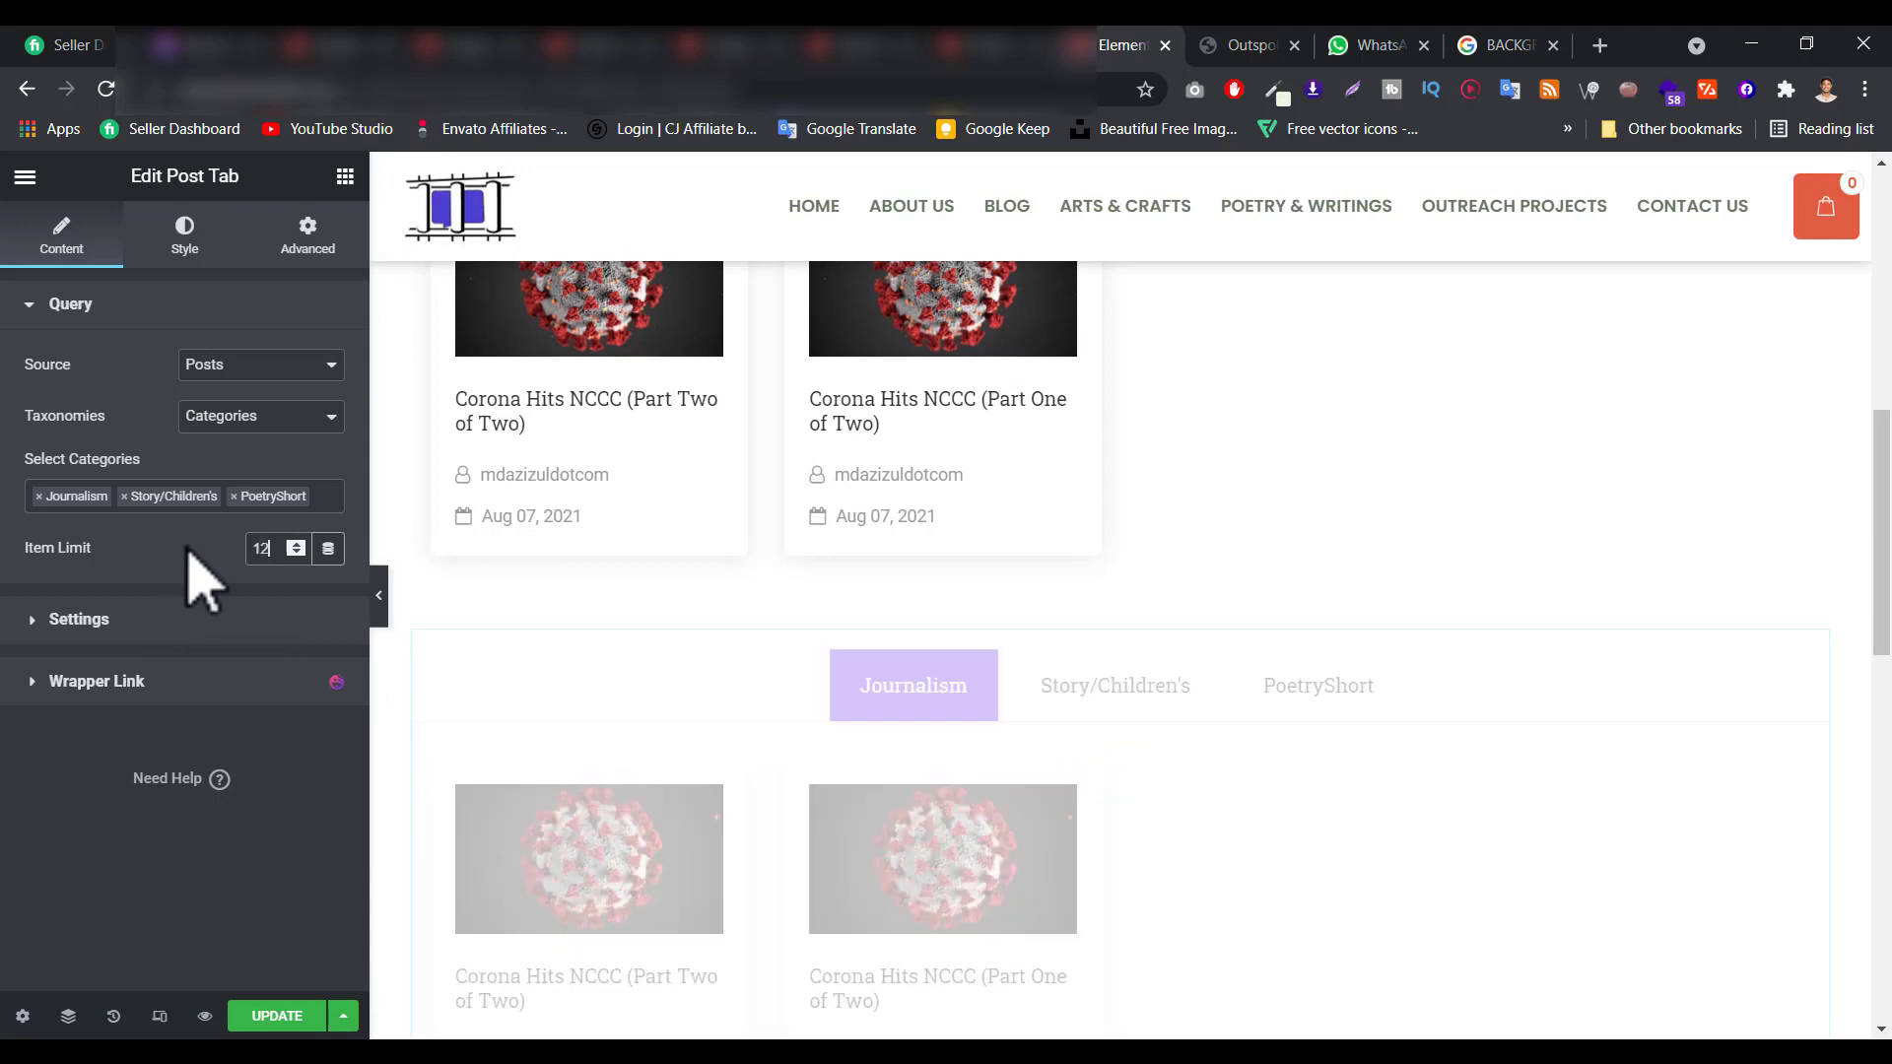
Test the Story/Children's and Journalism tabs in the preview and check the 12-item limit.
scroll(908, 760, down, 1)
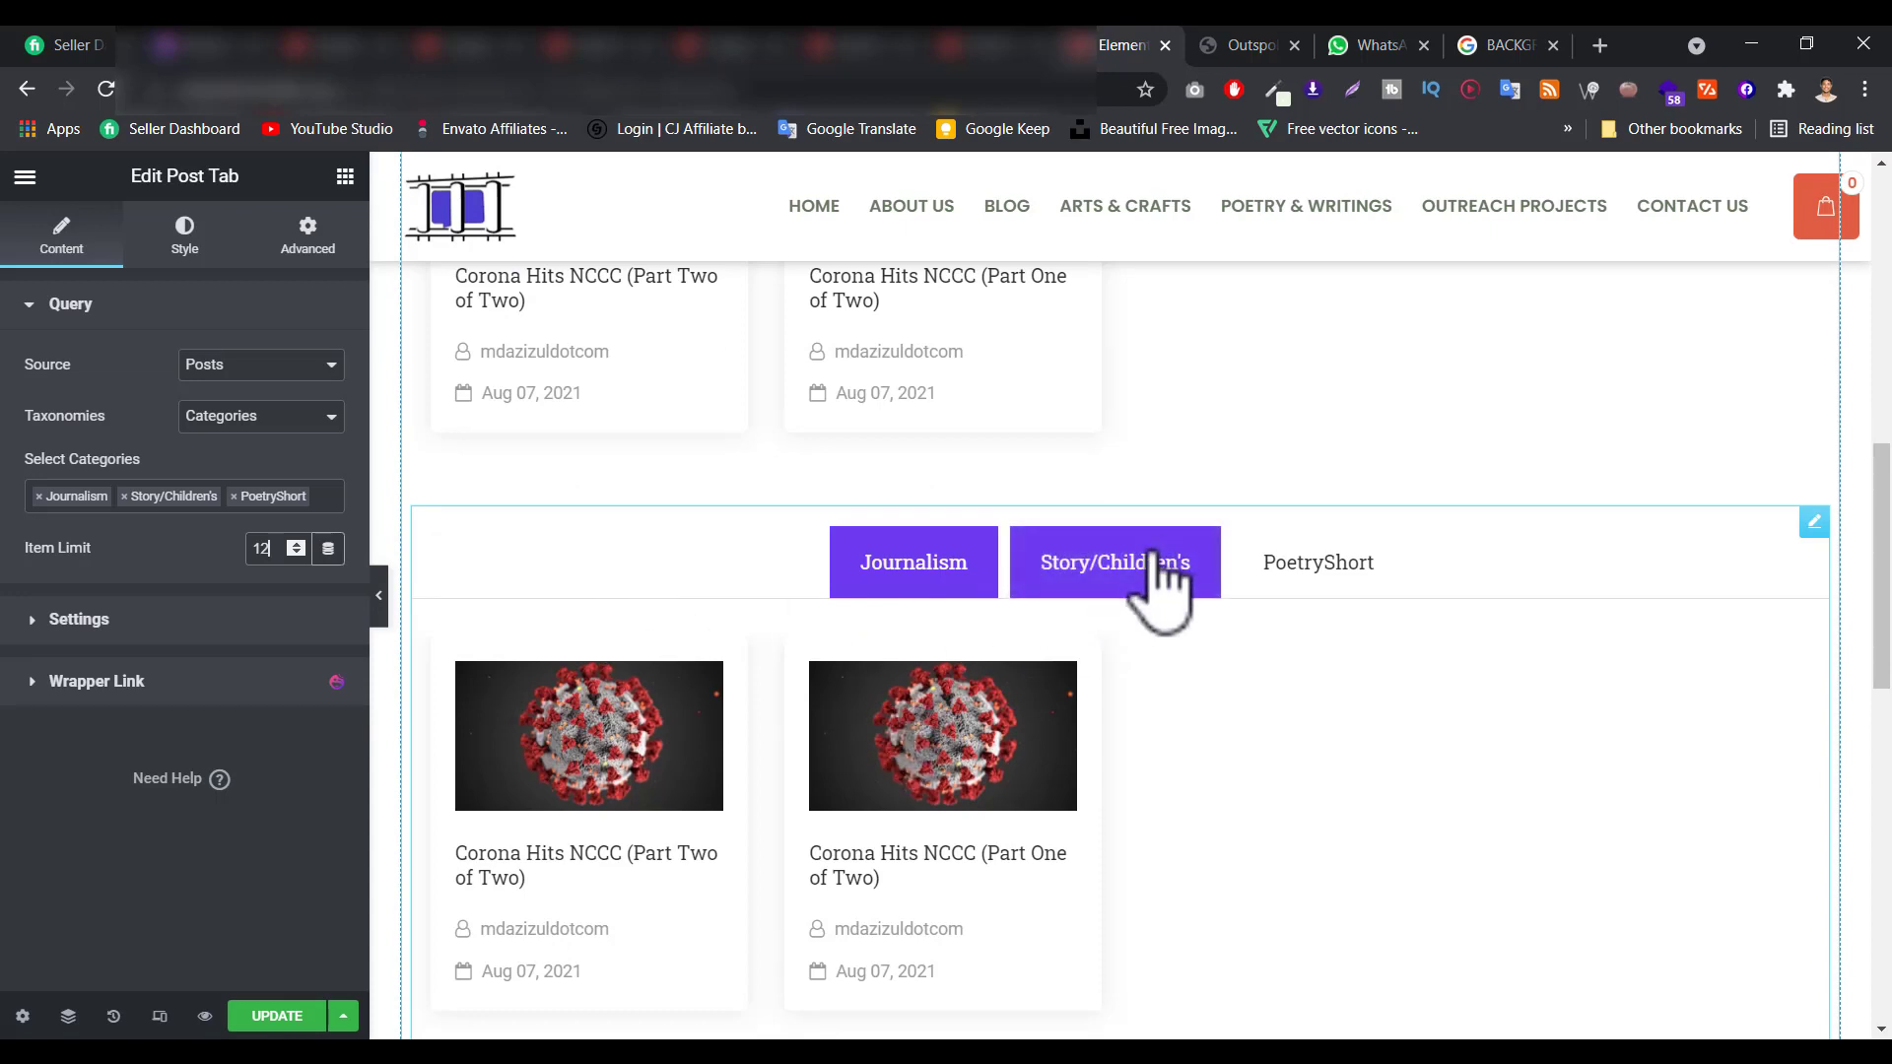
click(1161, 582)
scroll(1094, 512, down, 3)
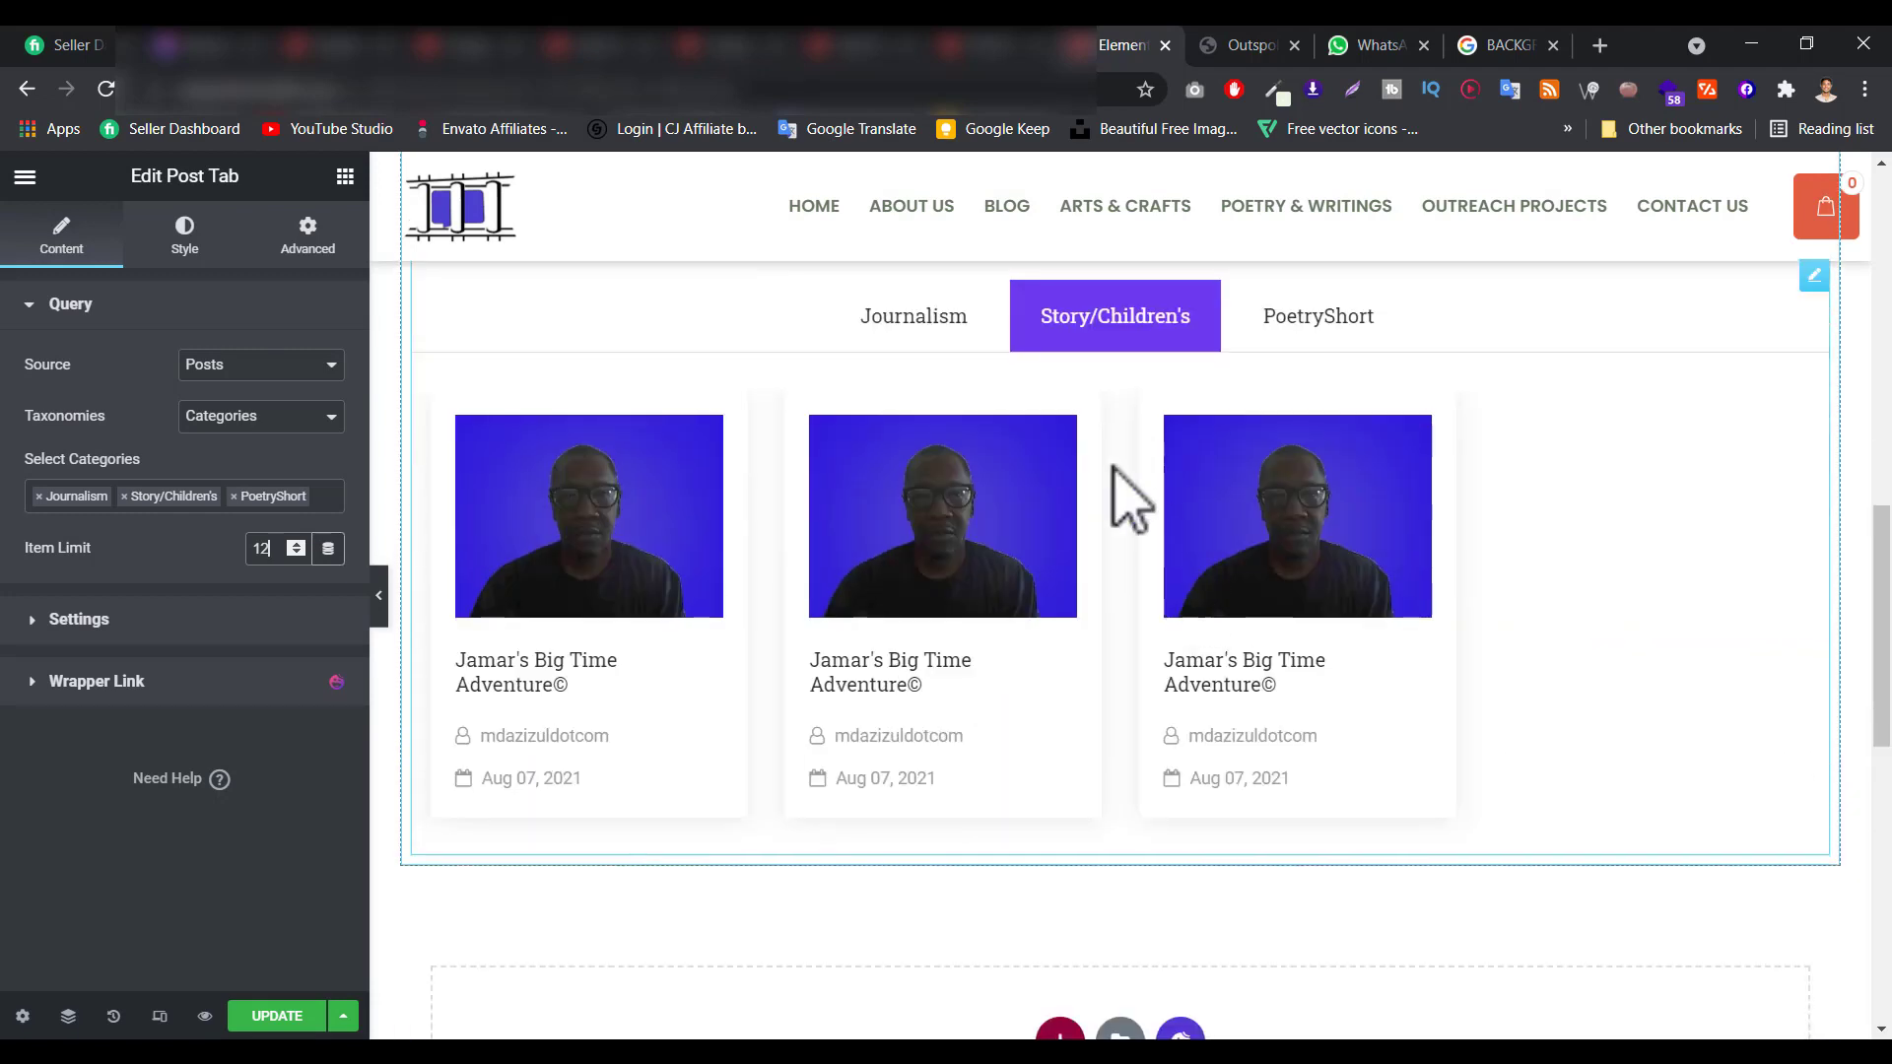
click(914, 330)
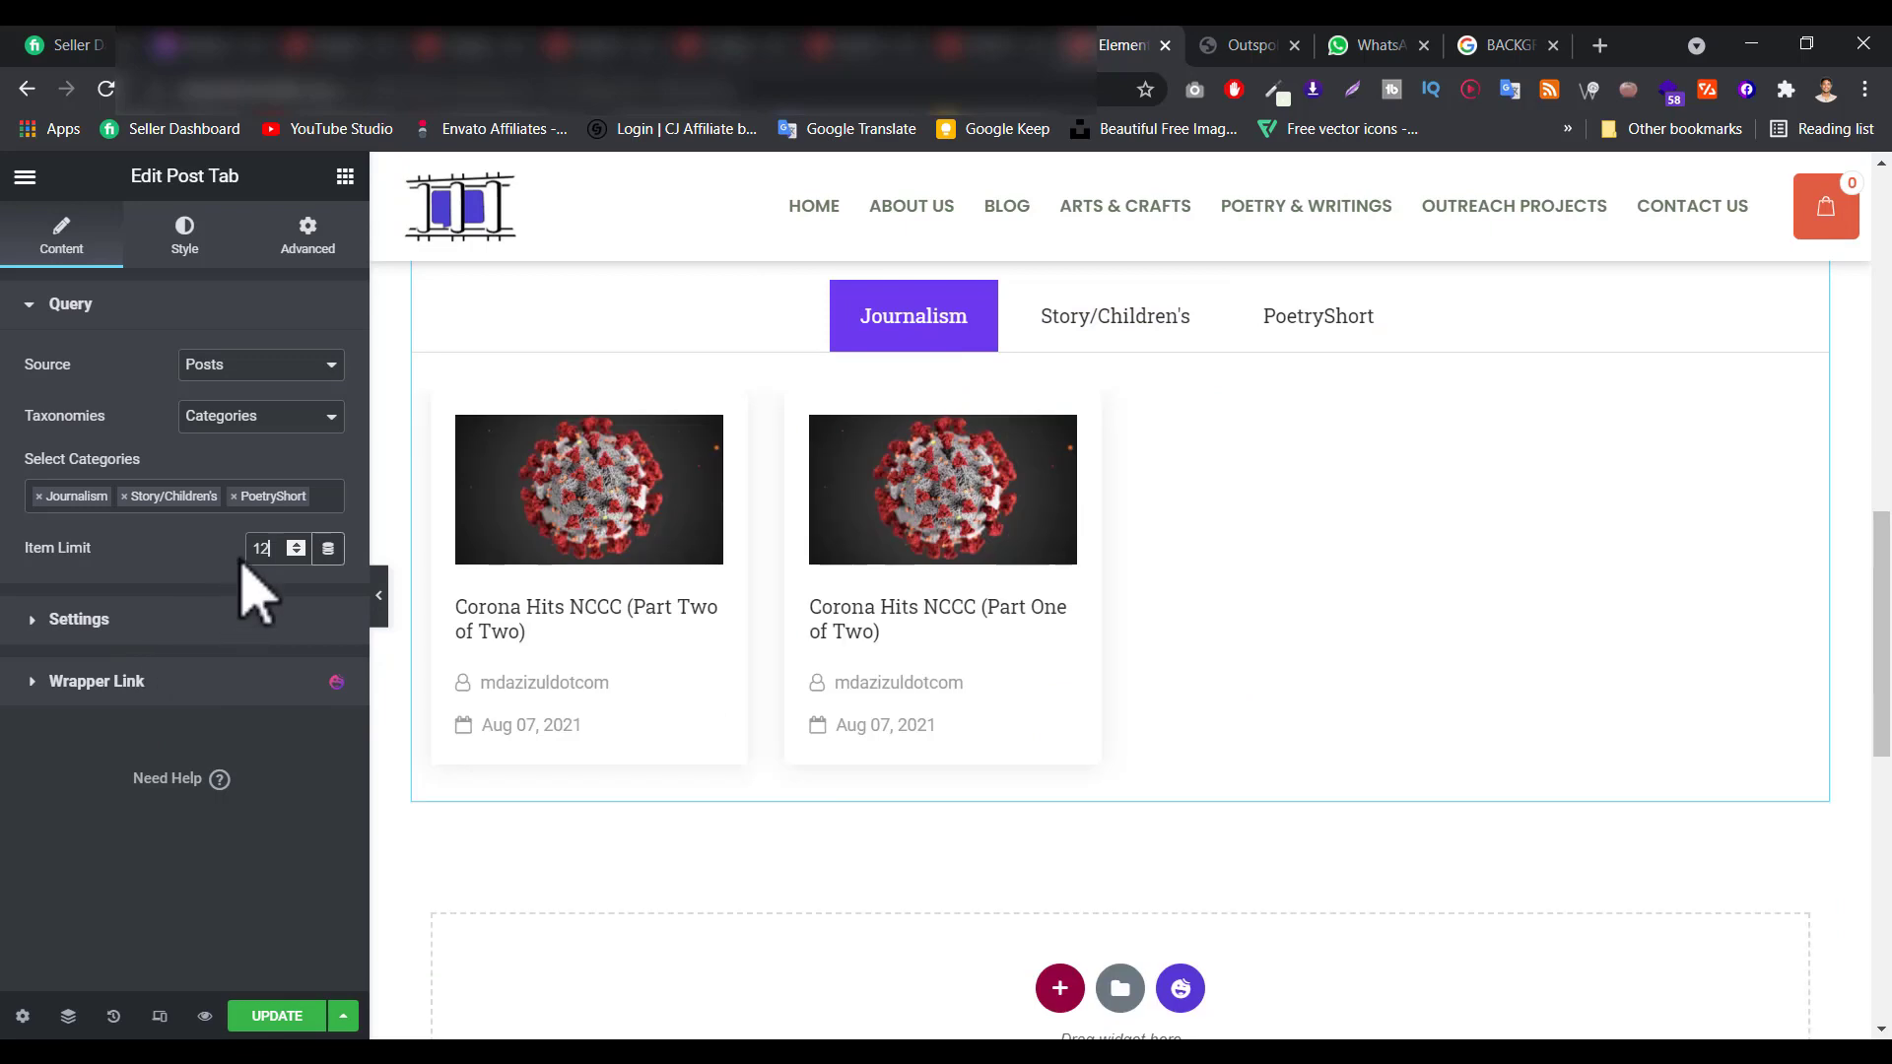
click(264, 554)
Set the post layout to 3 Column.
click(78, 621)
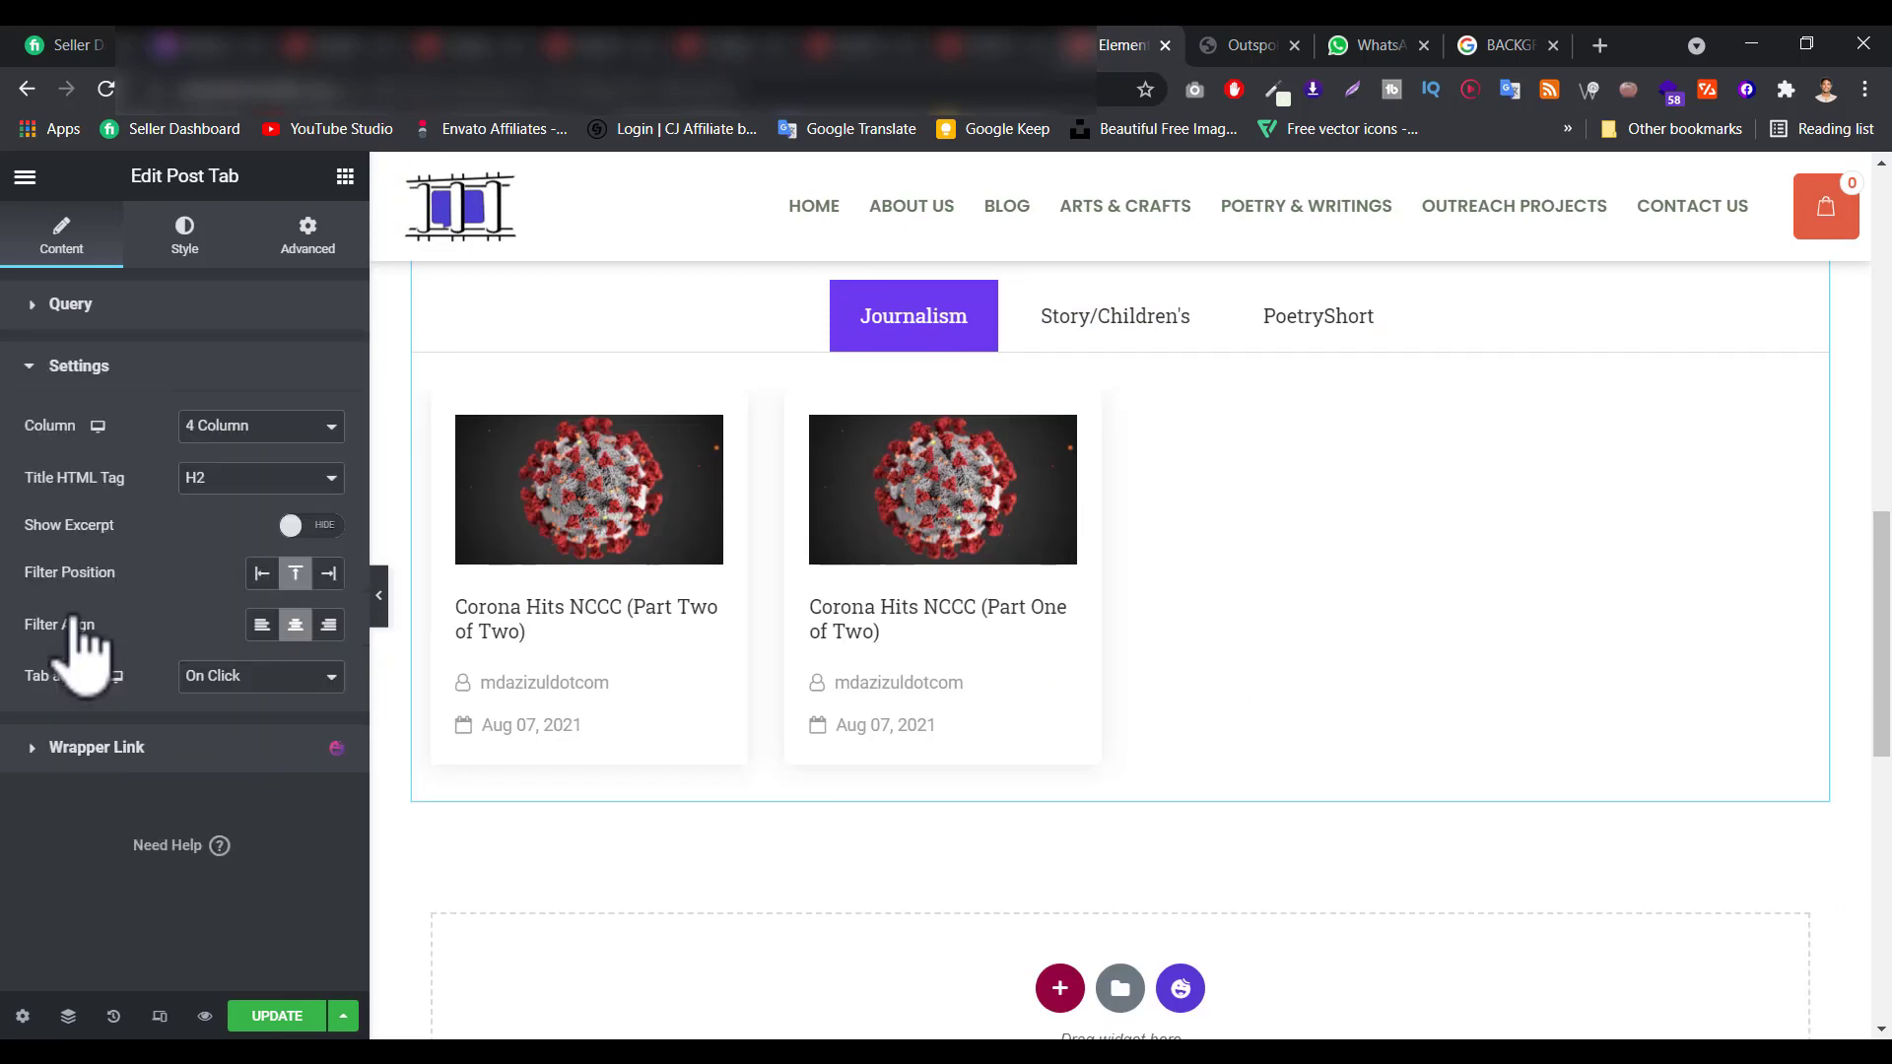
click(249, 433)
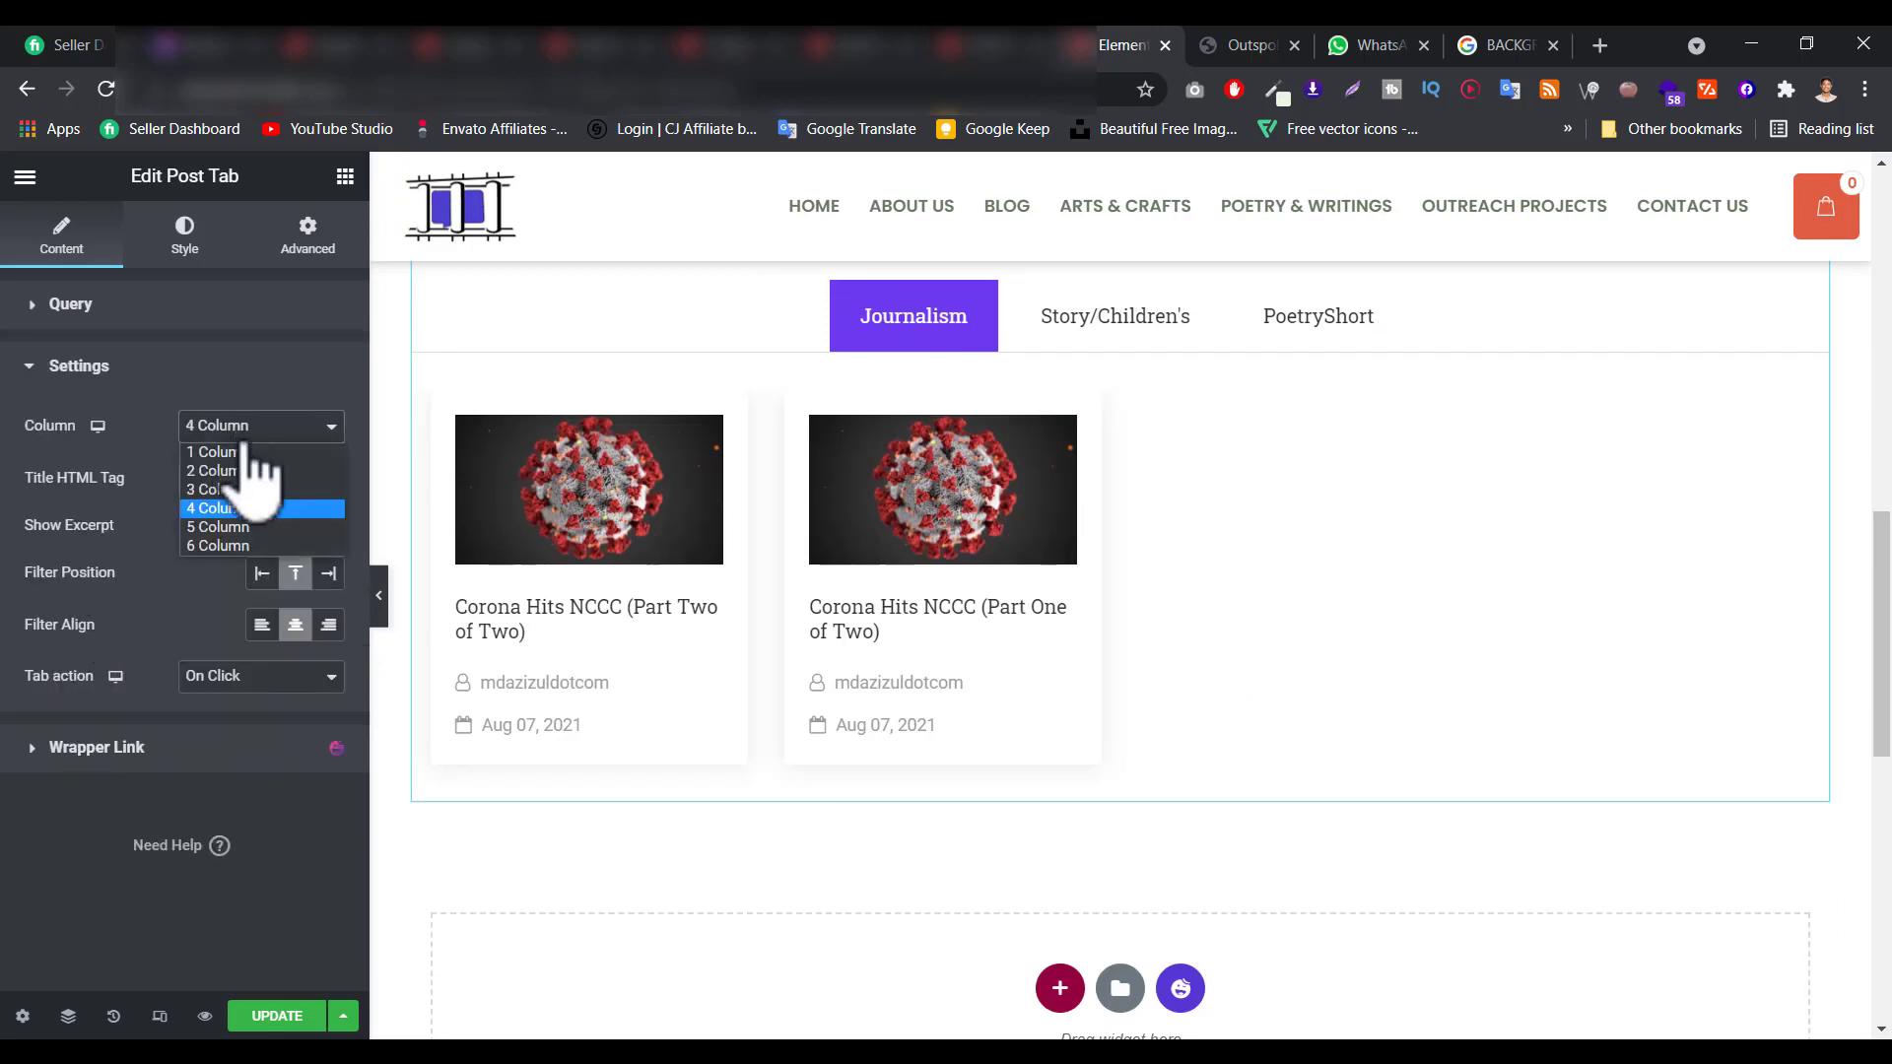
click(249, 490)
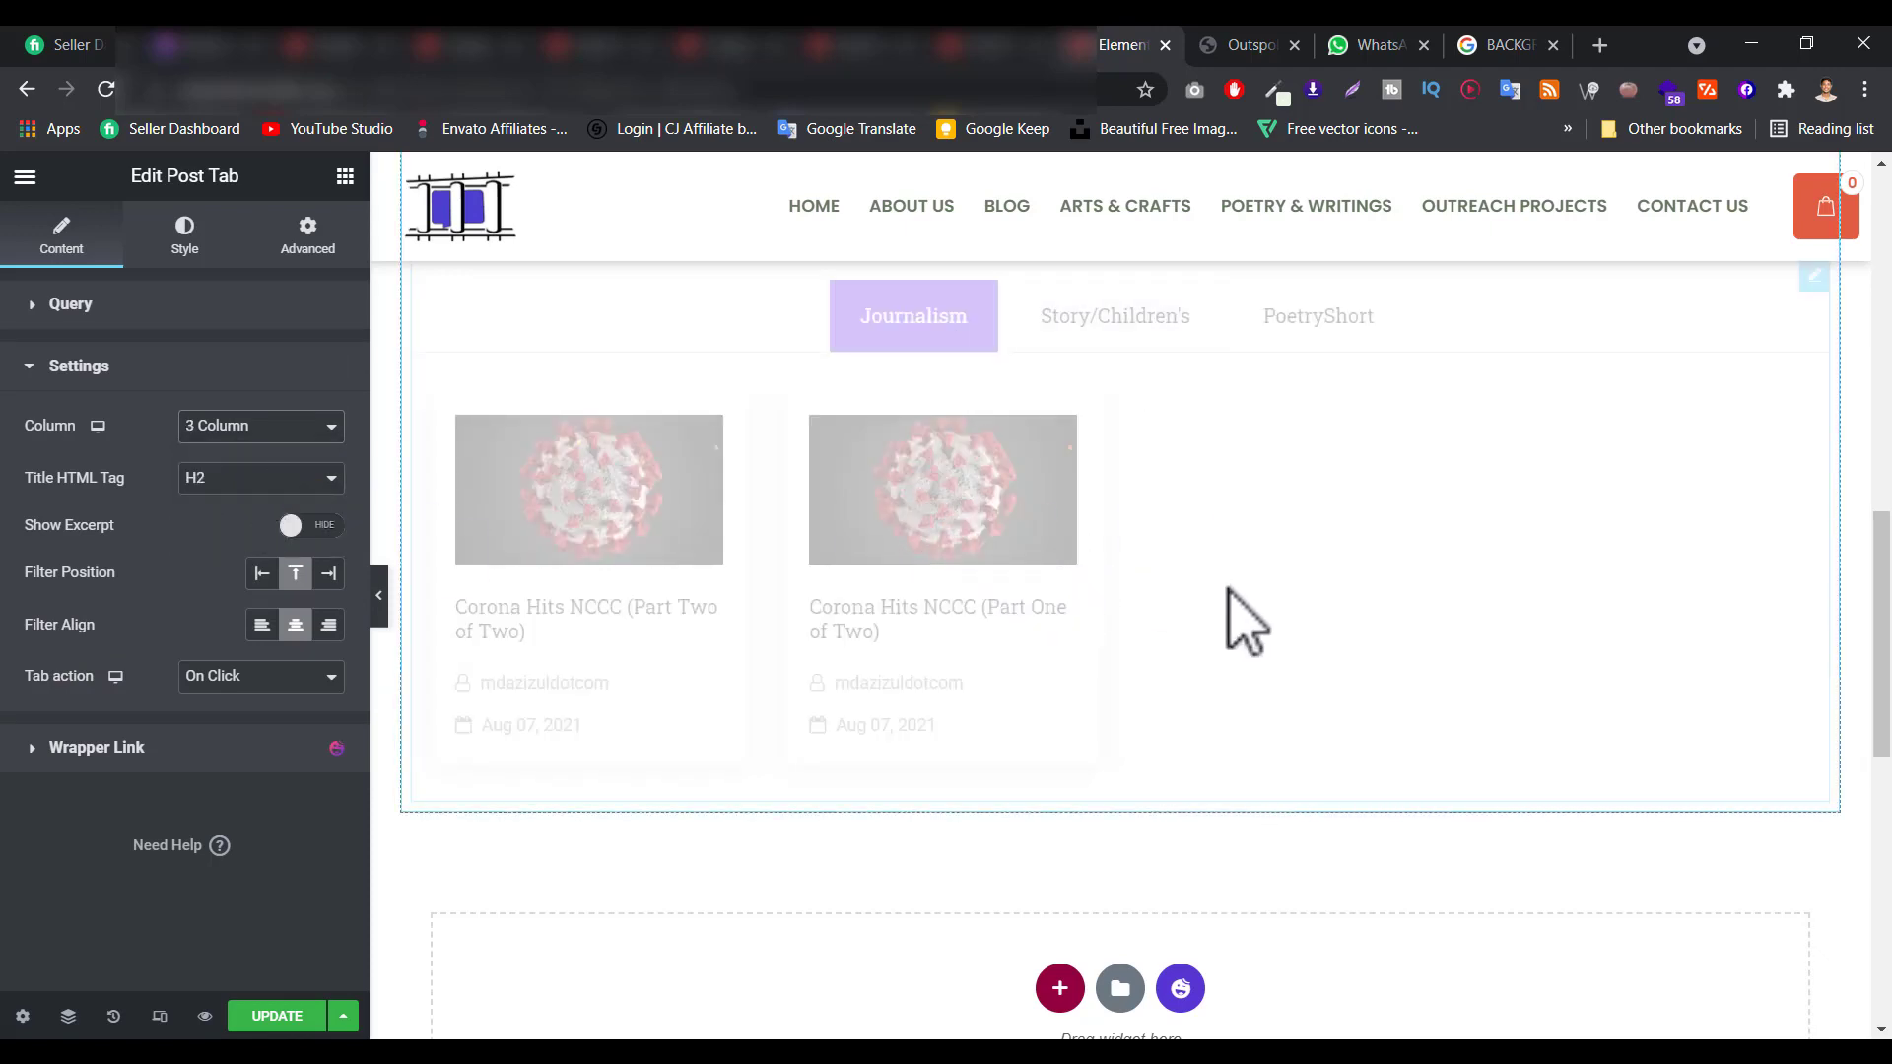
click(294, 427)
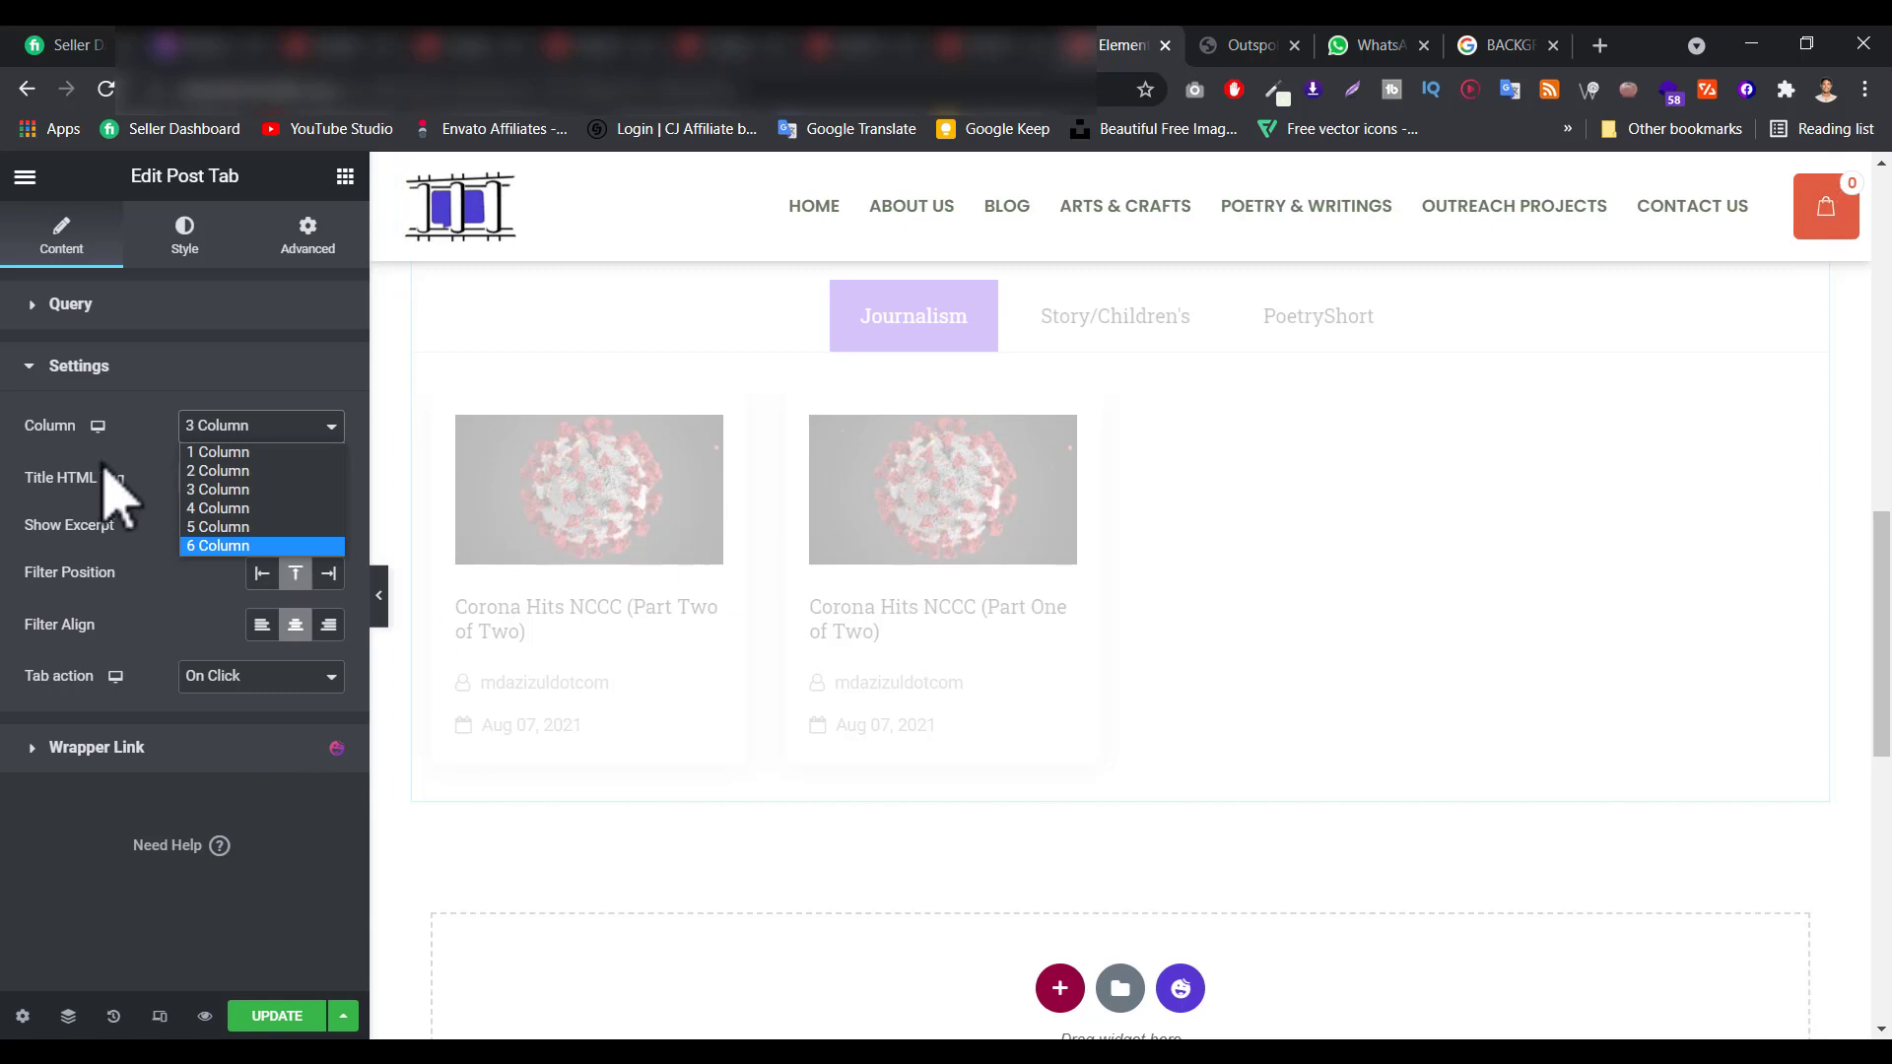
click(186, 614)
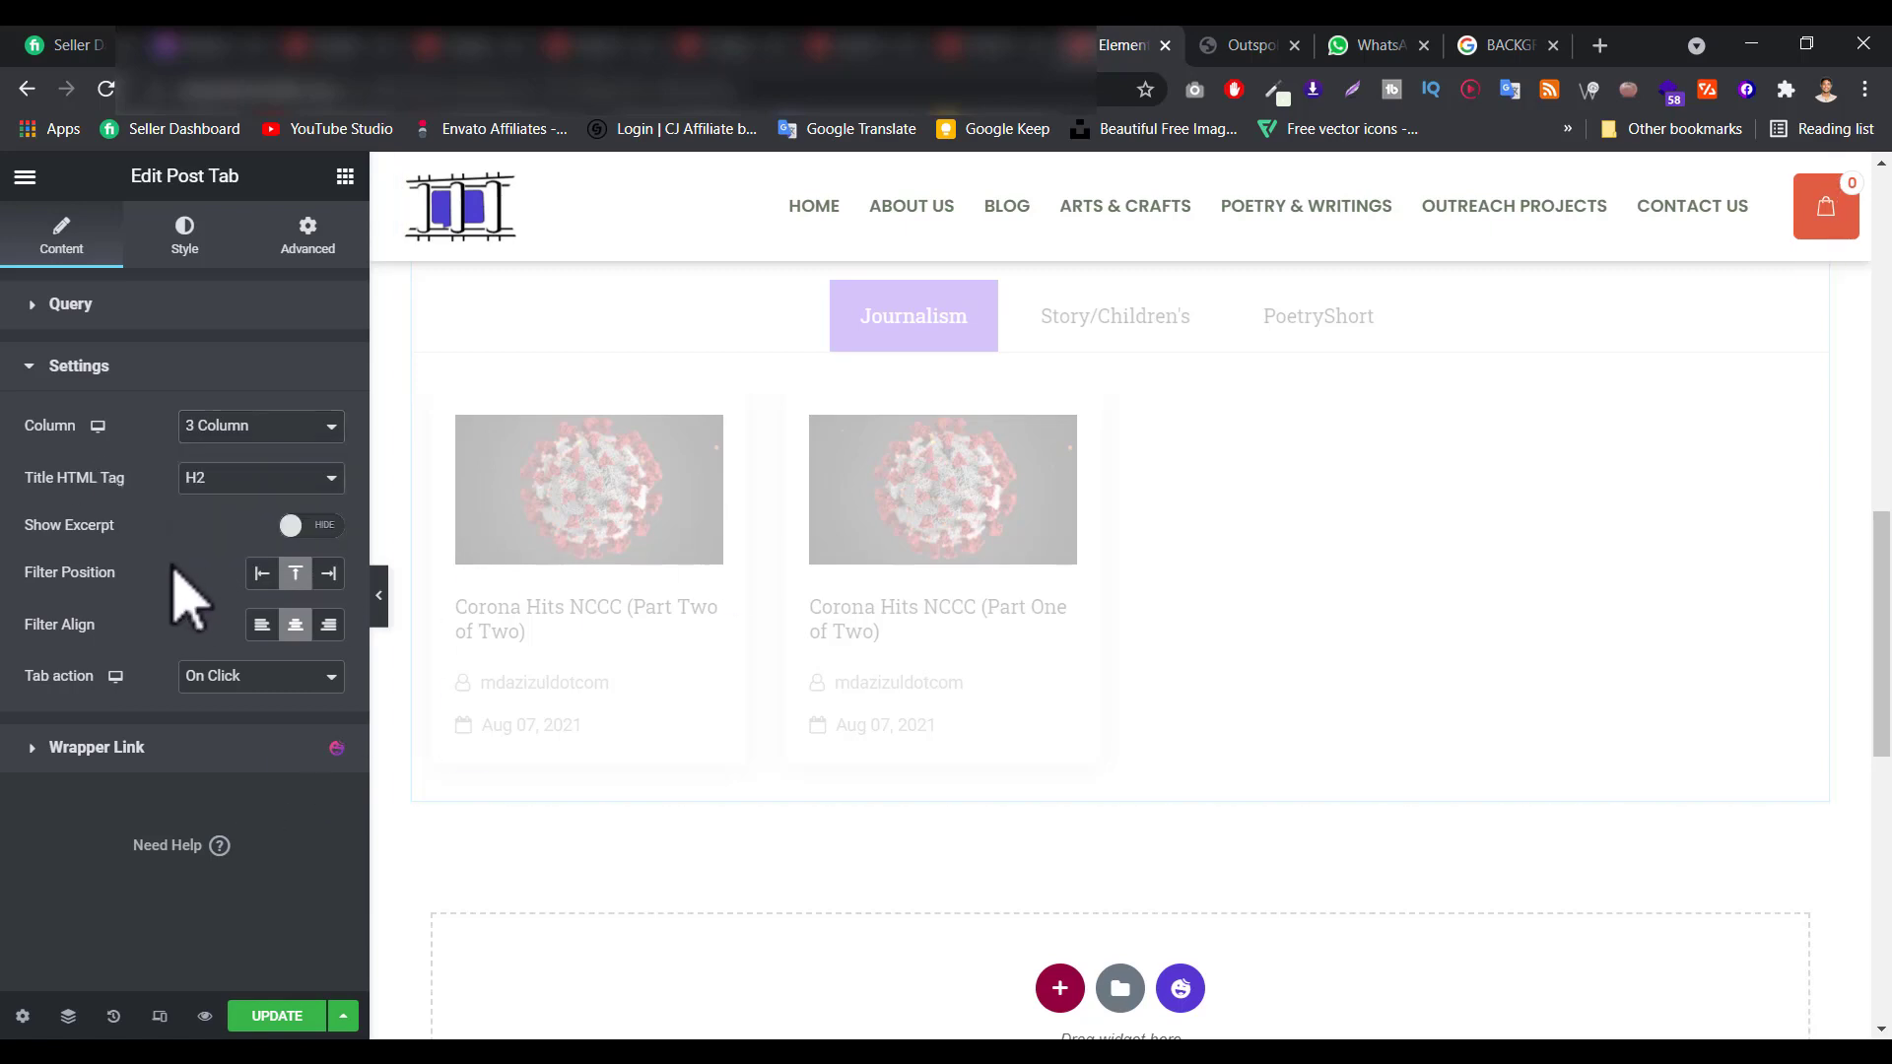
scroll(769, 571, up, 3)
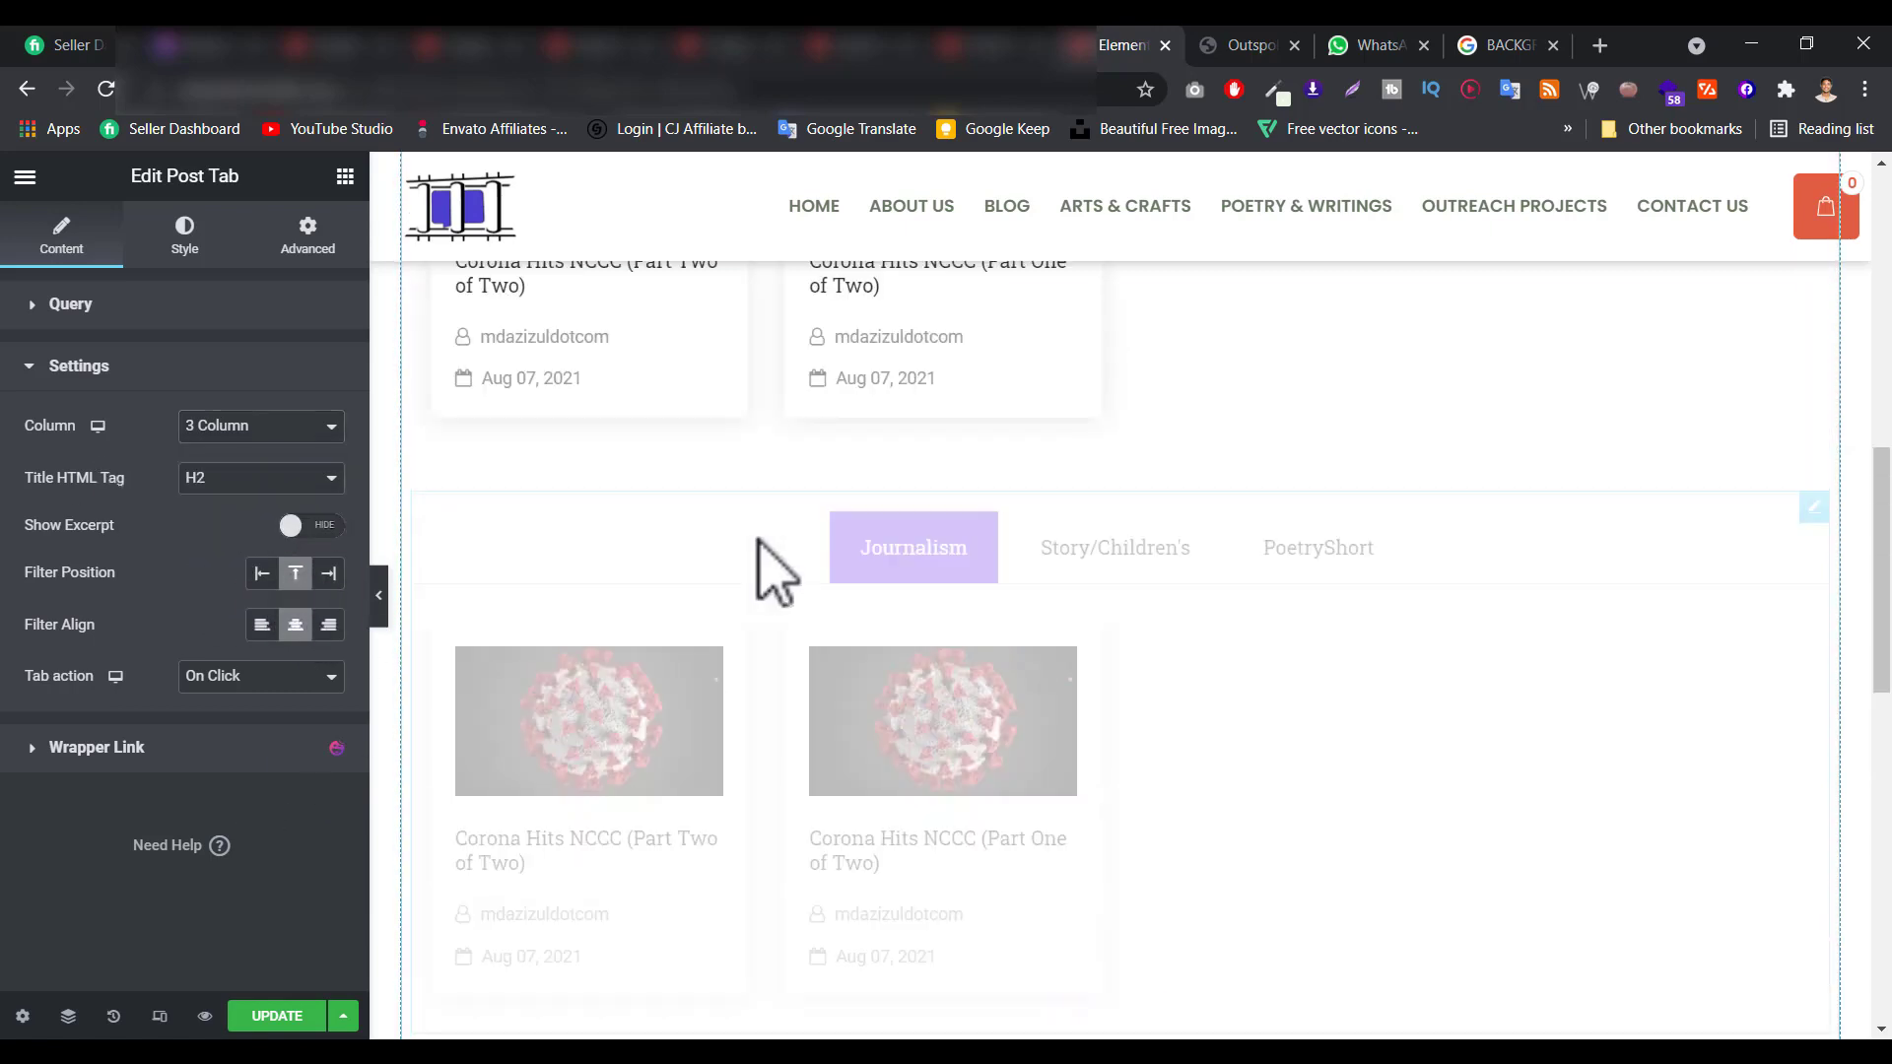
scroll(768, 571, down, 2)
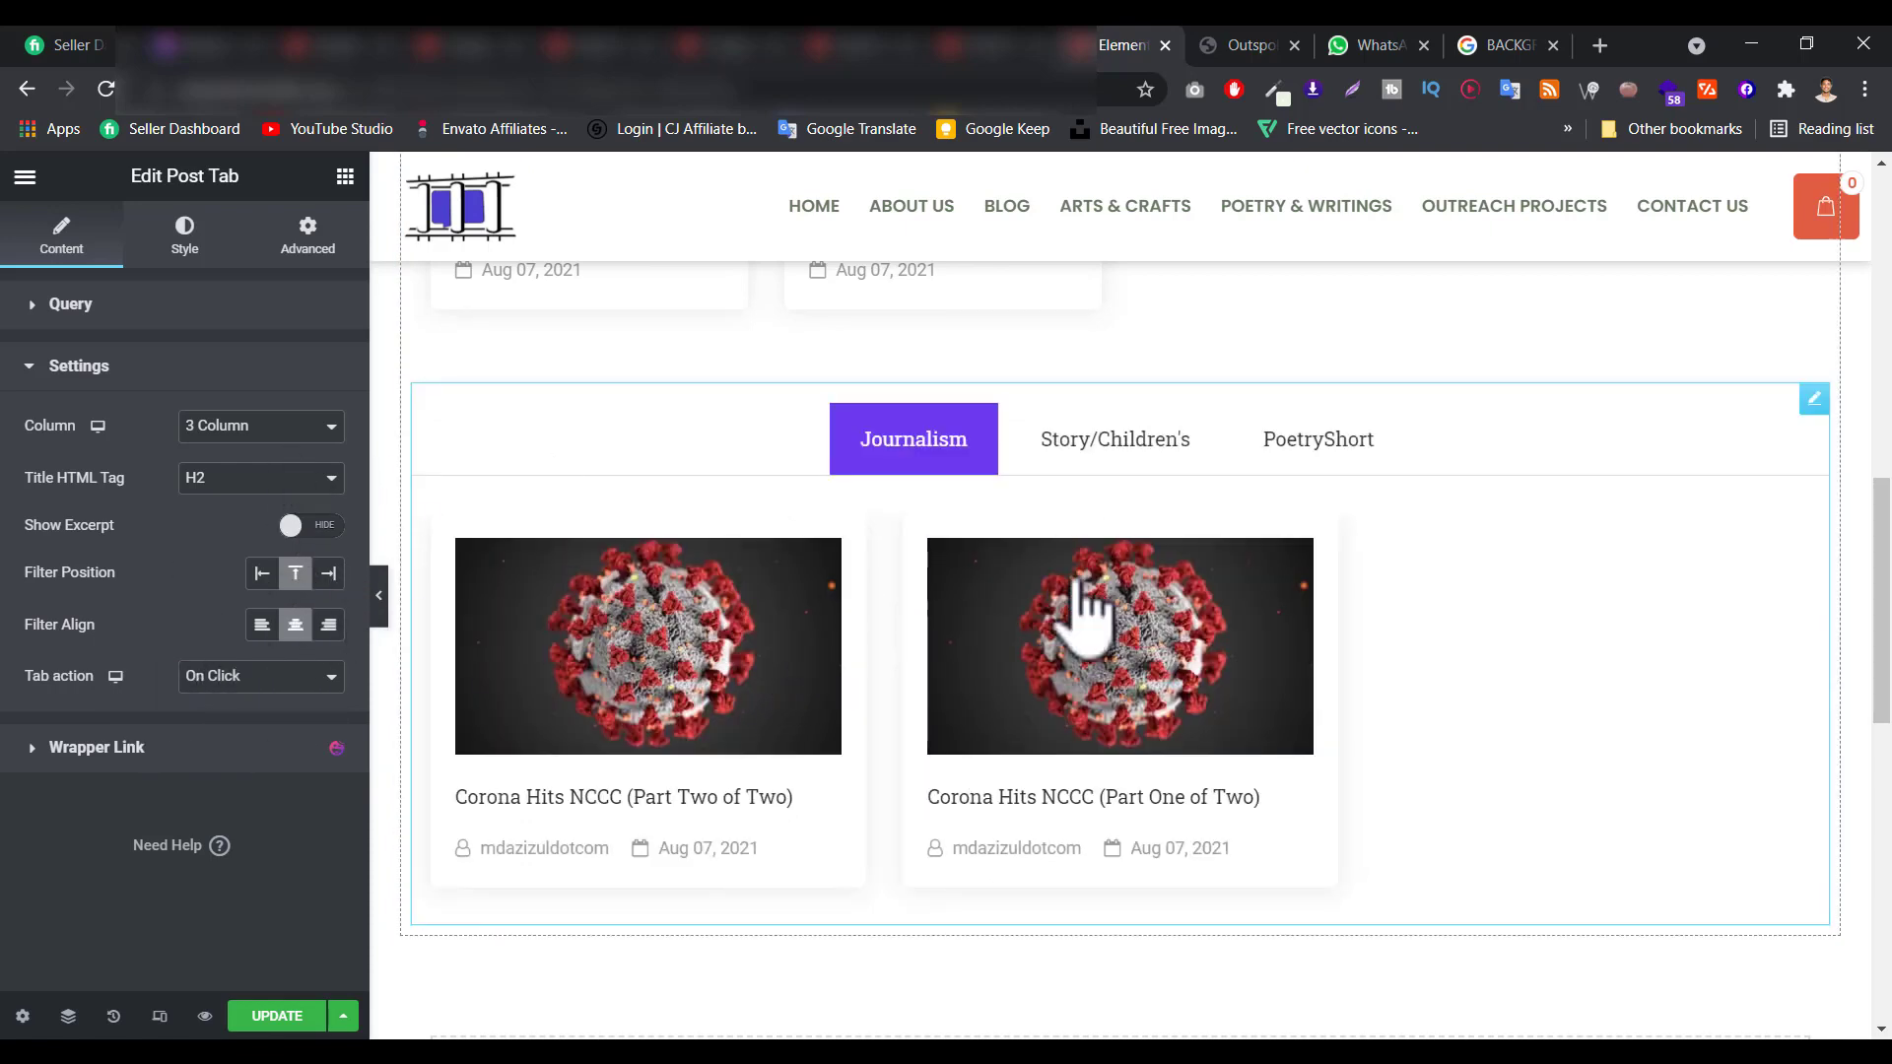
click(286, 432)
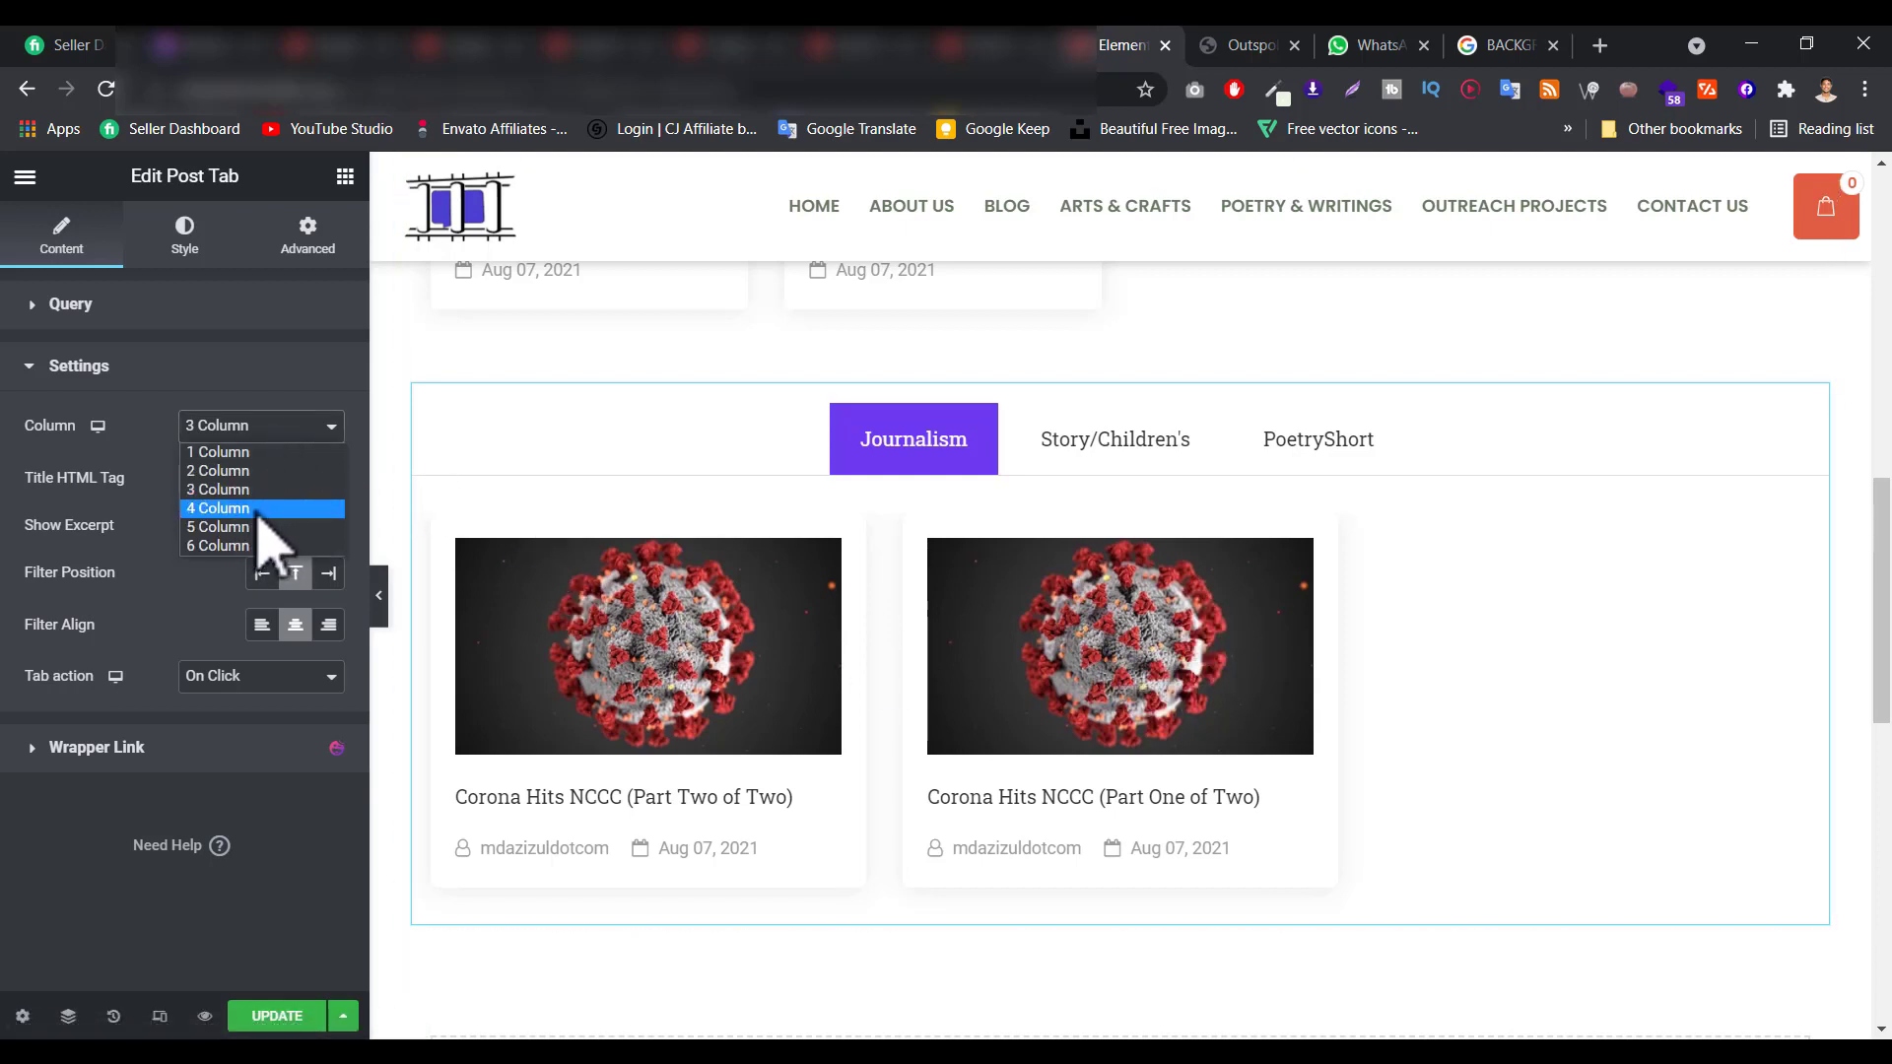
click(99, 848)
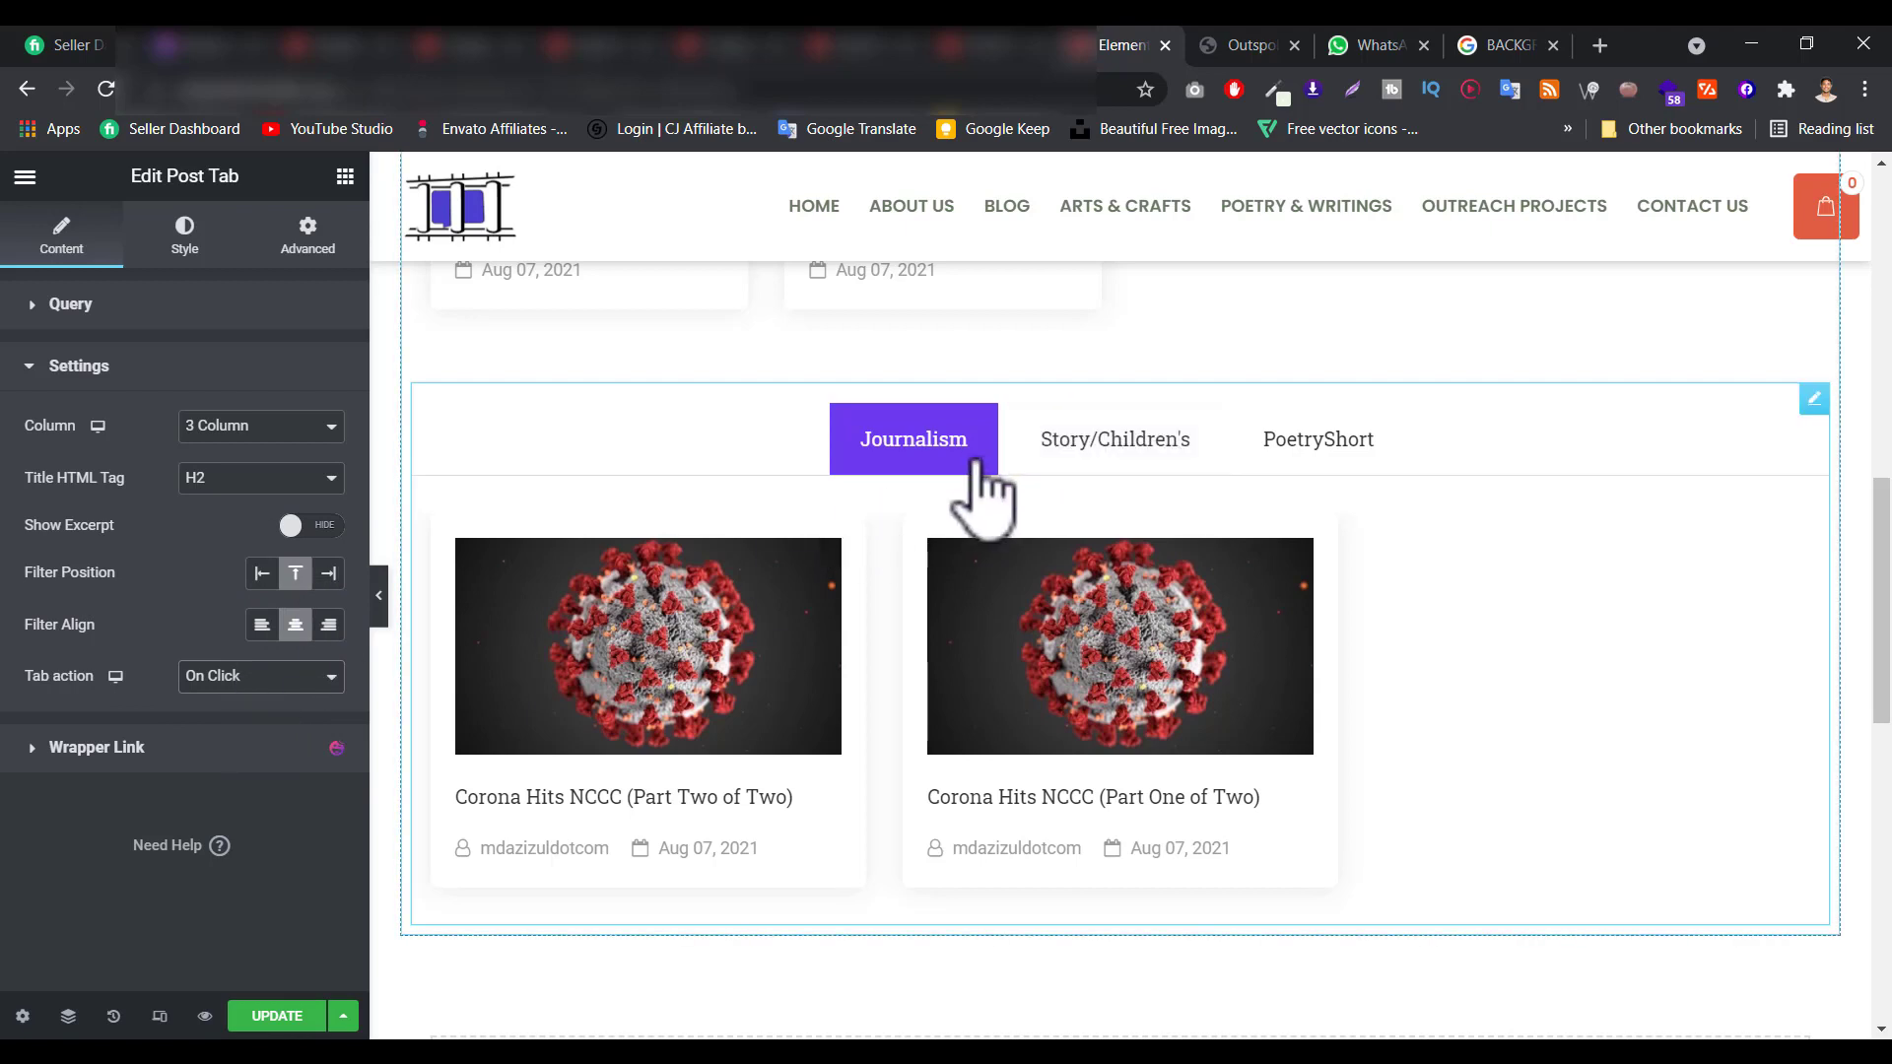
Try On Hover tab switching, revert to On Click, and expand the Wrapper Link section.
click(1121, 450)
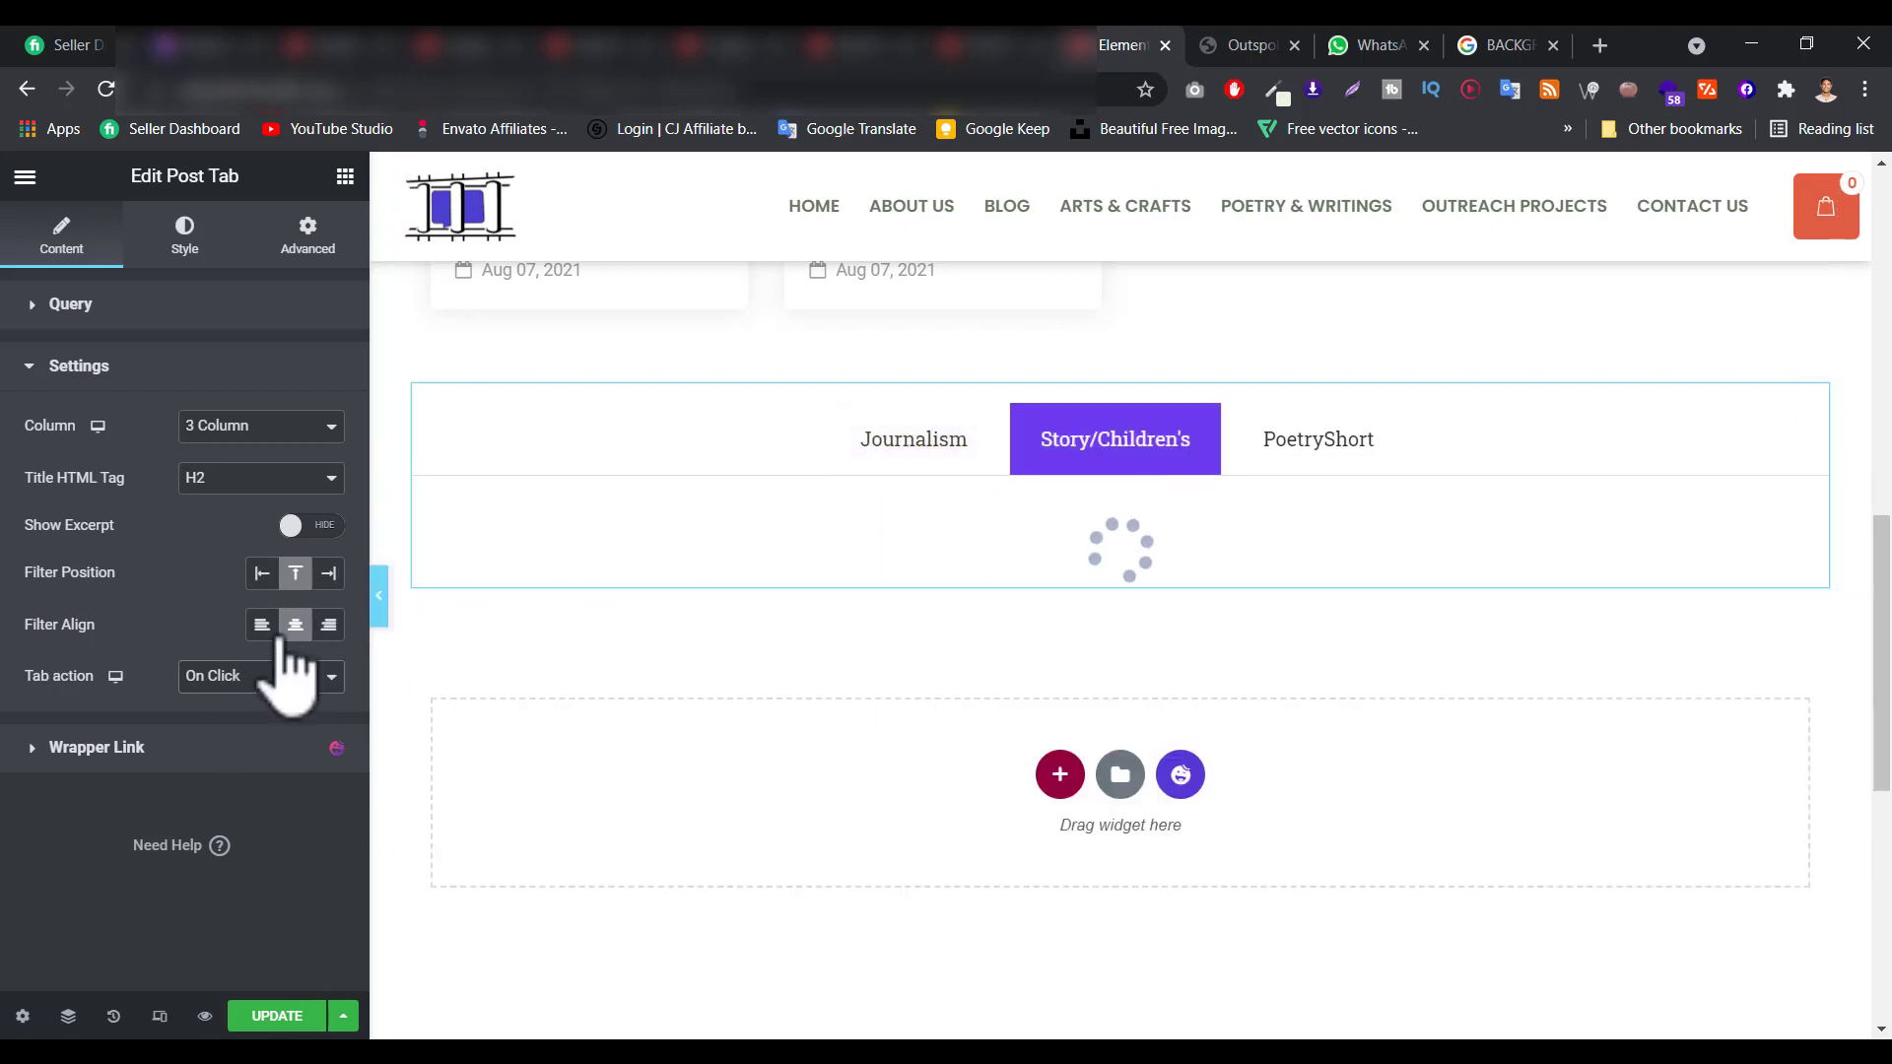
click(233, 722)
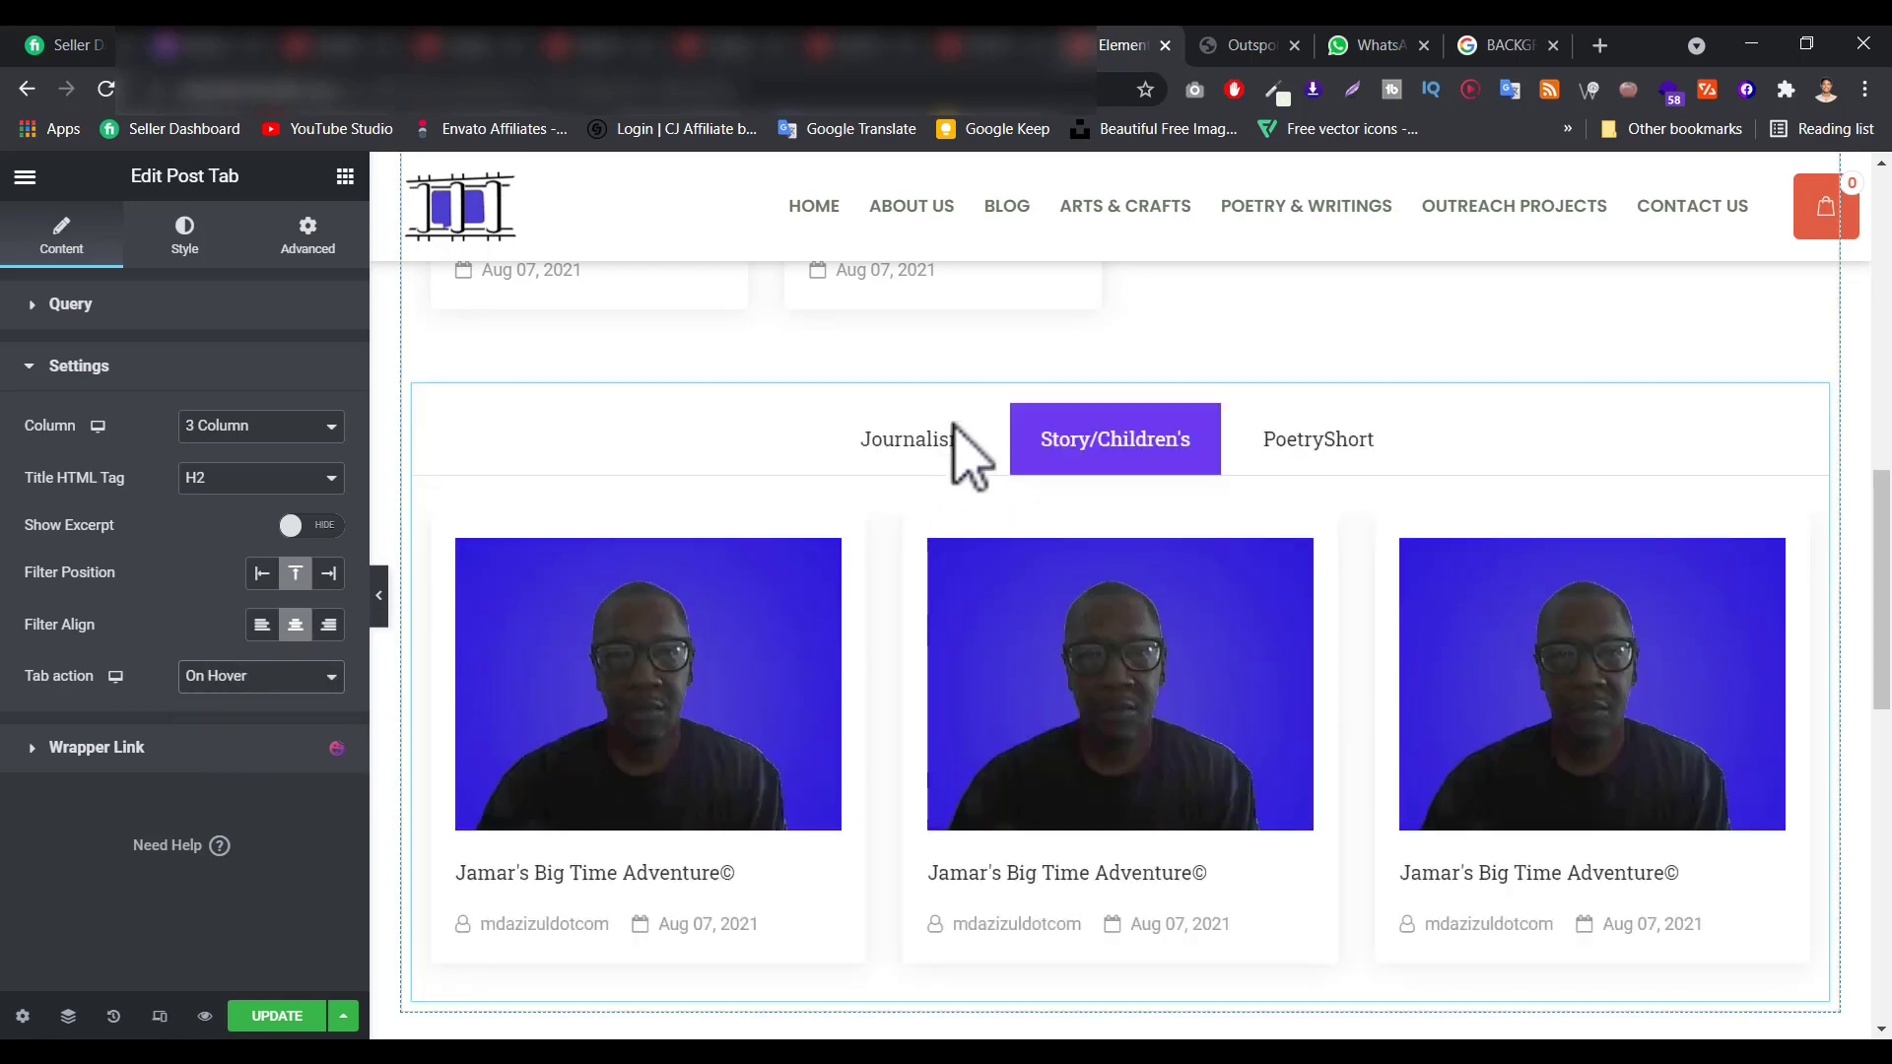
mouse_move(970, 455)
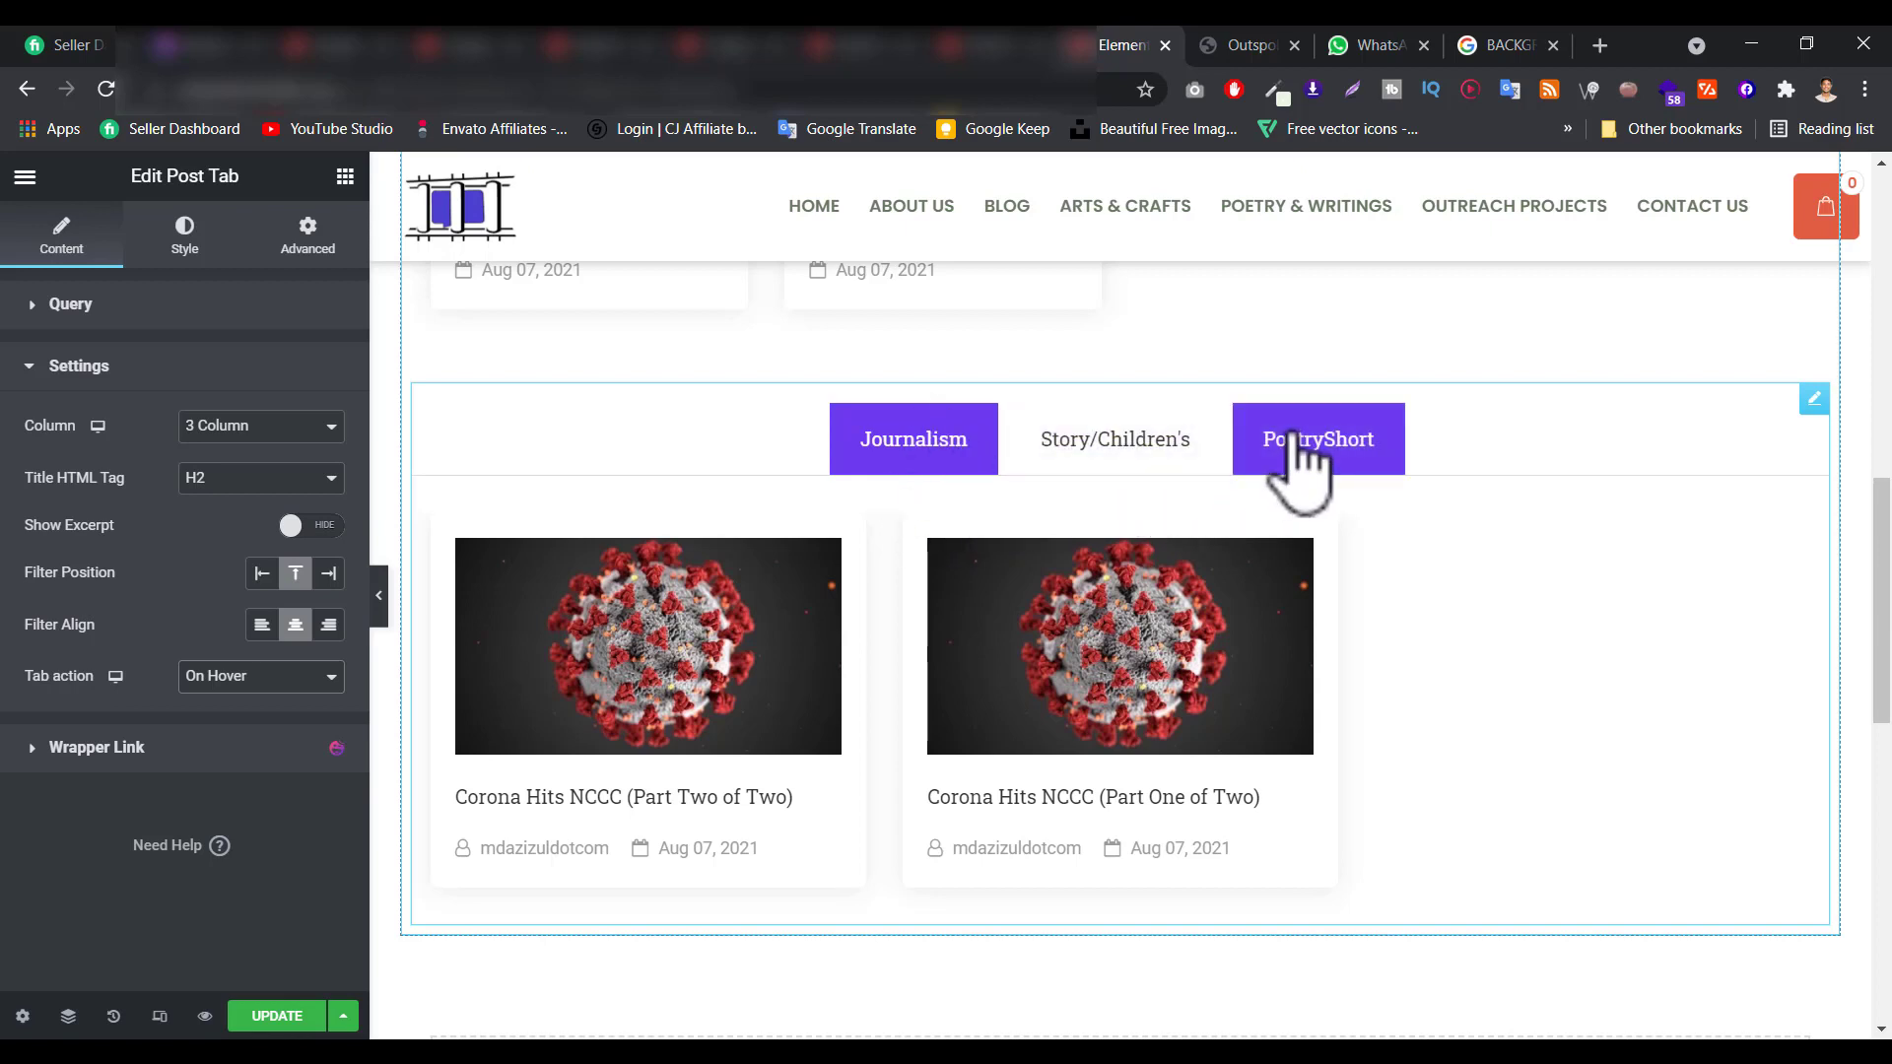
click(280, 675)
click(257, 704)
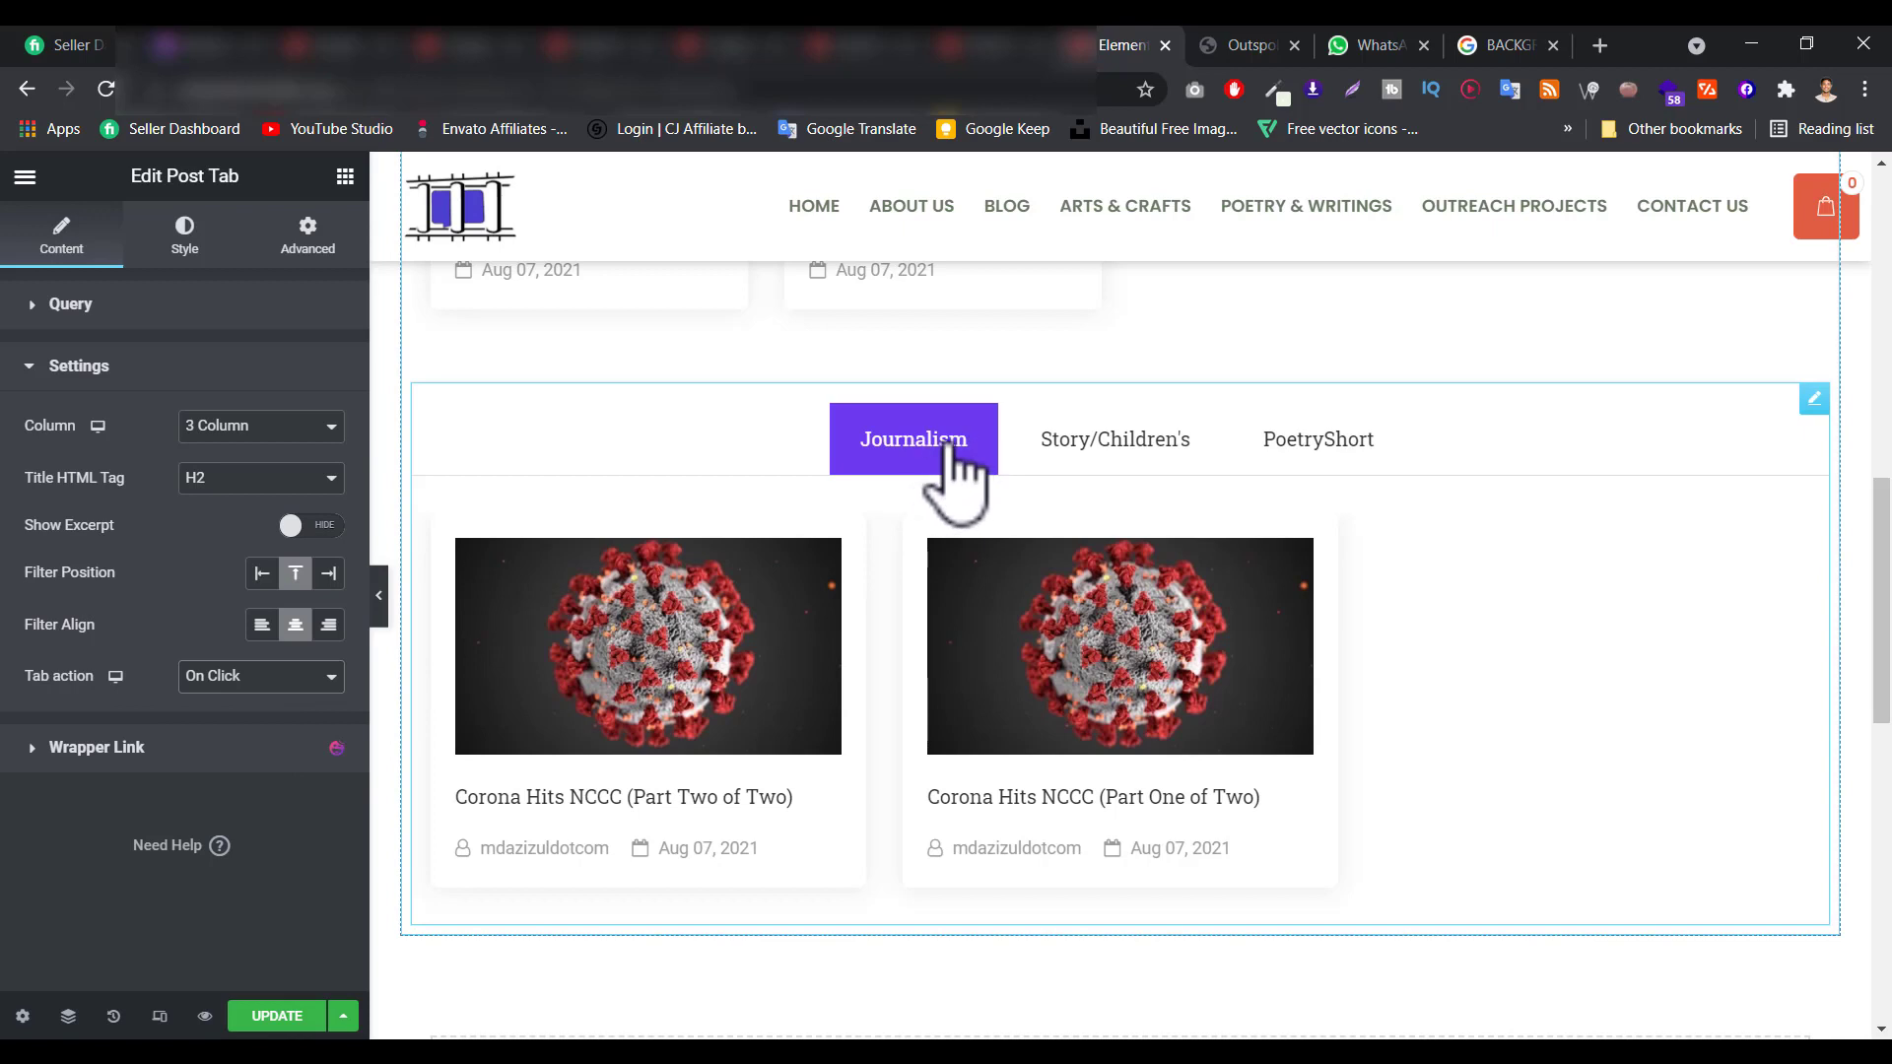
click(116, 749)
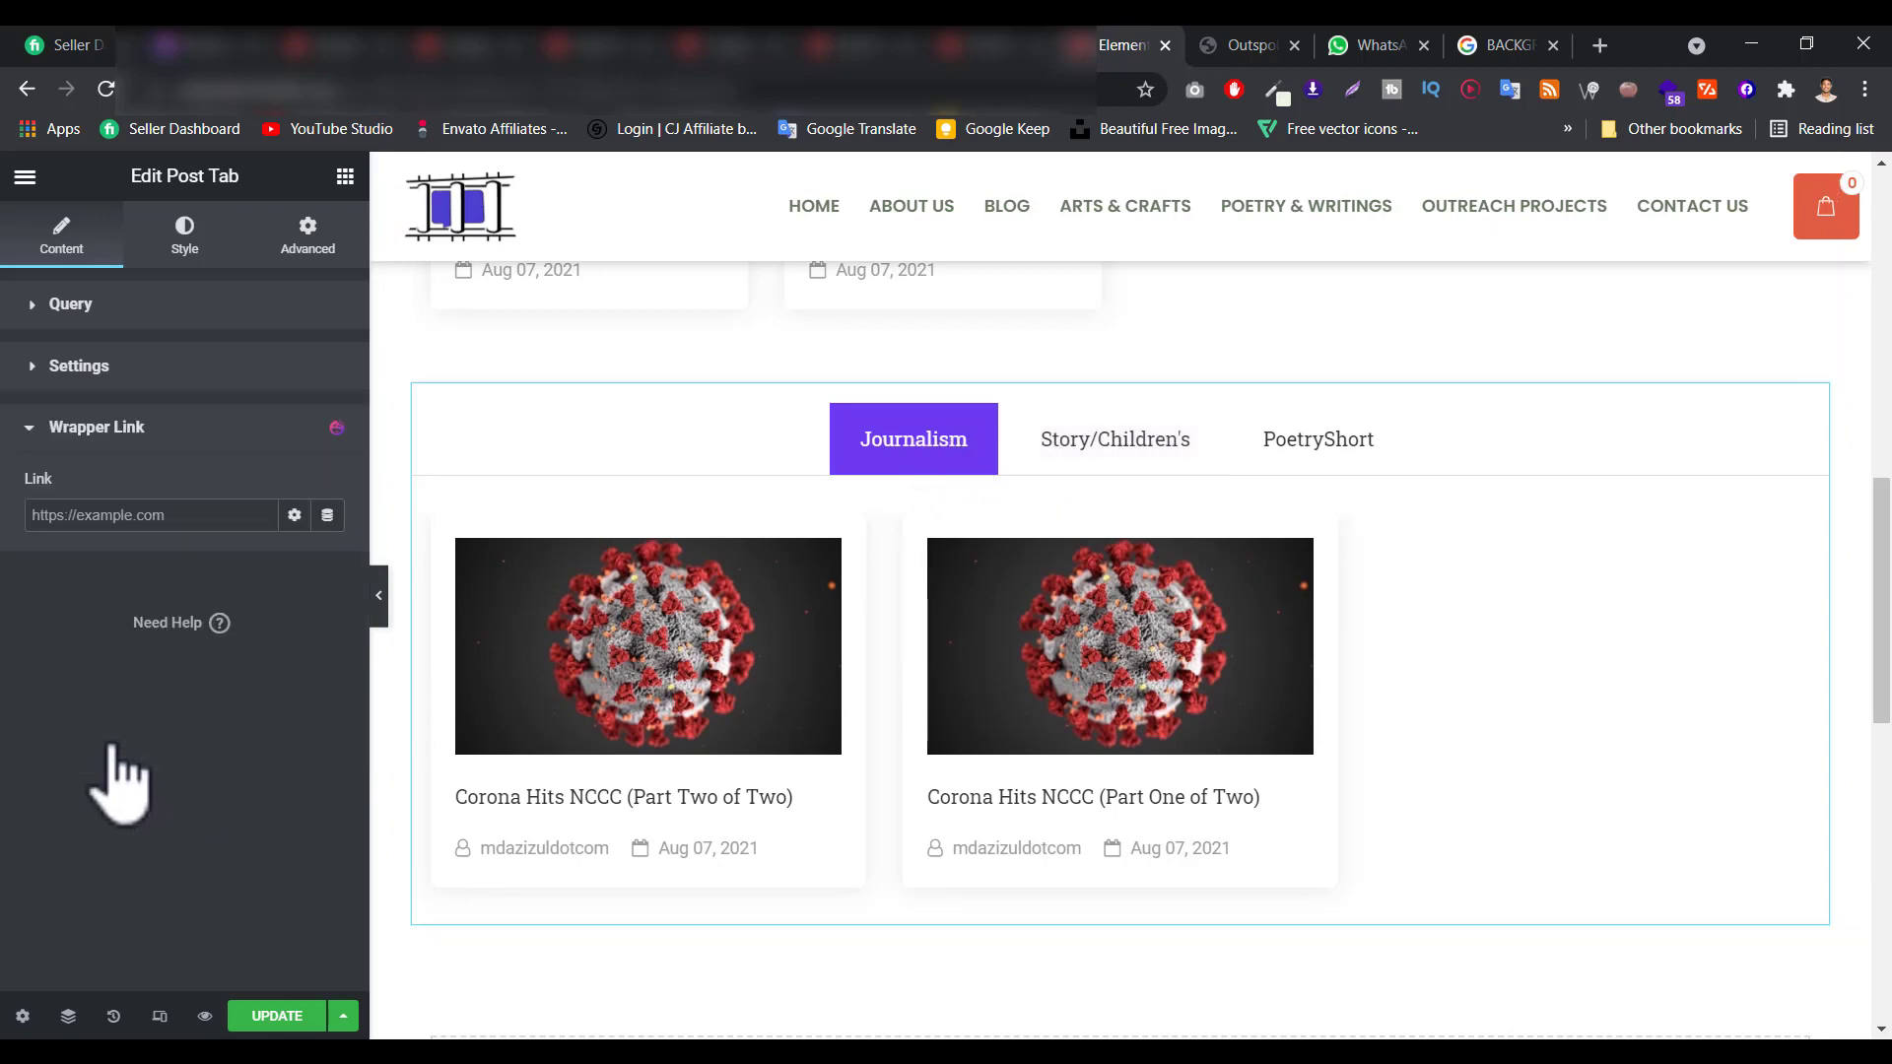
Set the Column Space Between to 21 in the widget's Style settings.
click(183, 241)
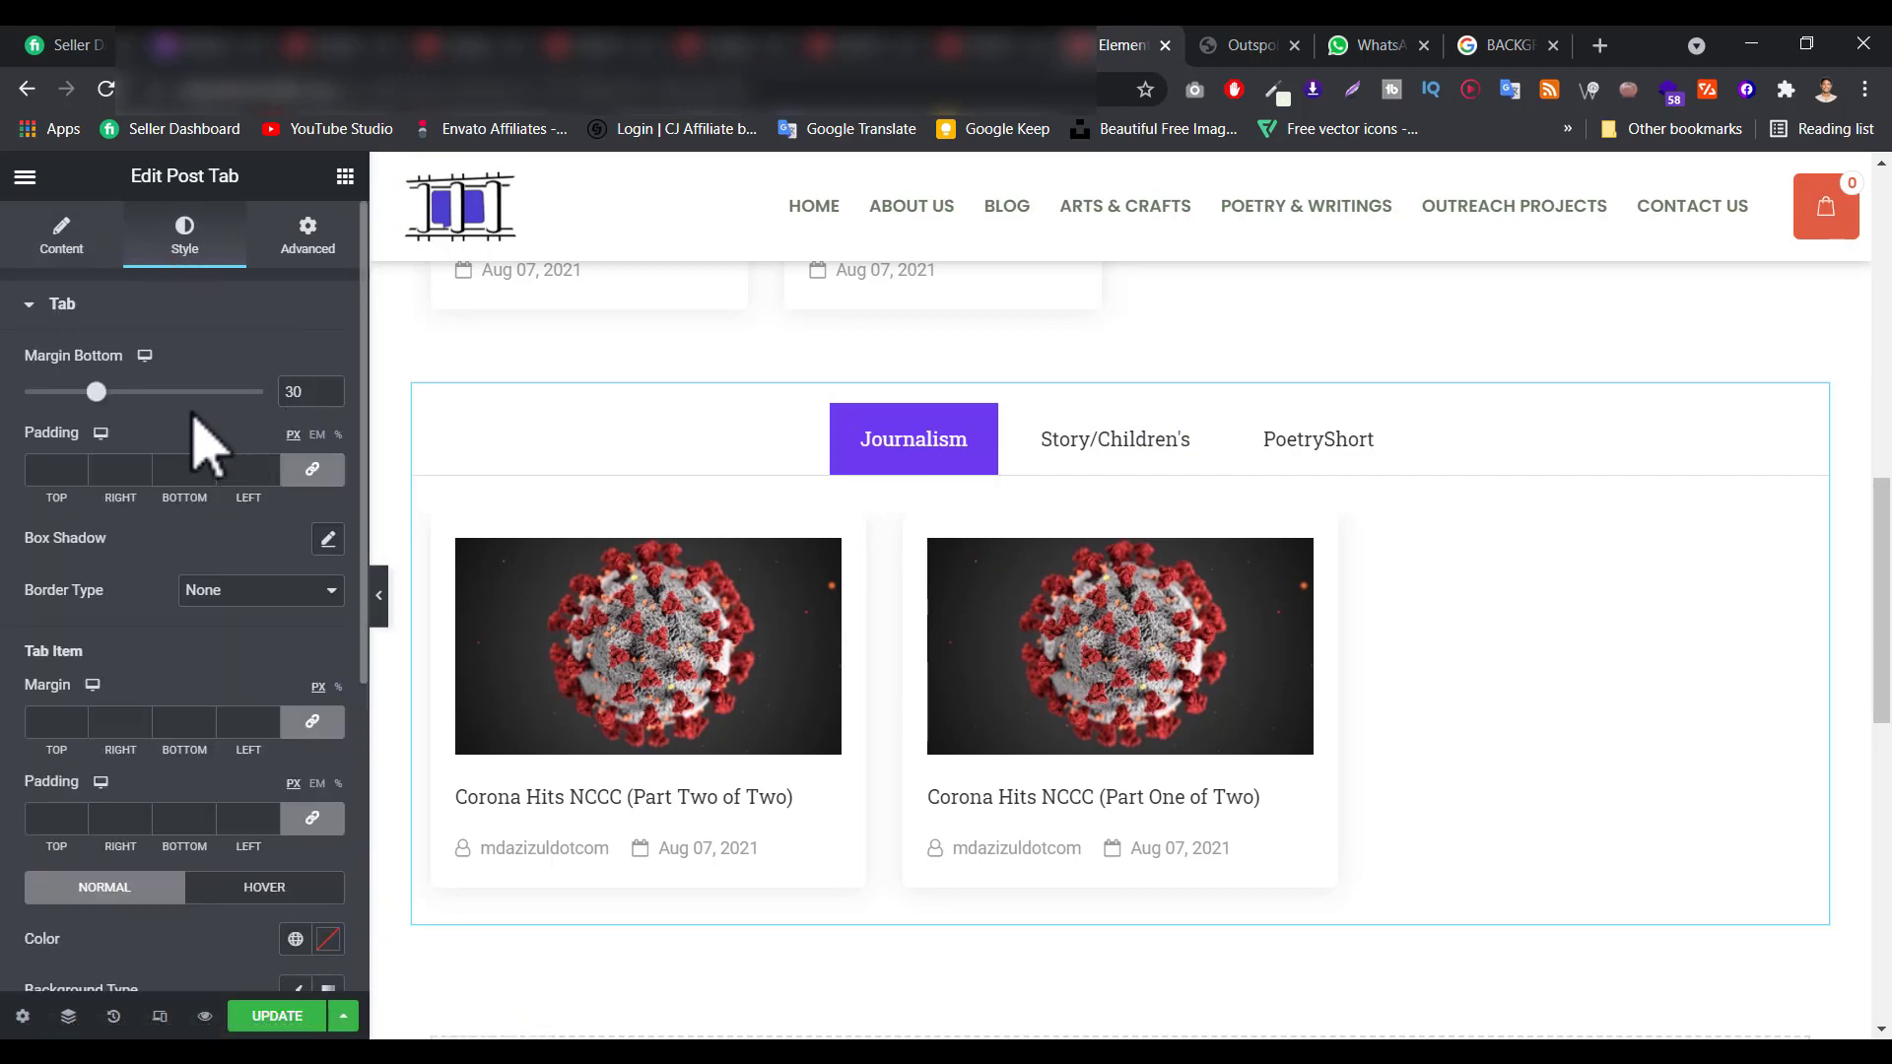
scroll(191, 516, down, 3)
scroll(72, 380, up, 3)
click(55, 314)
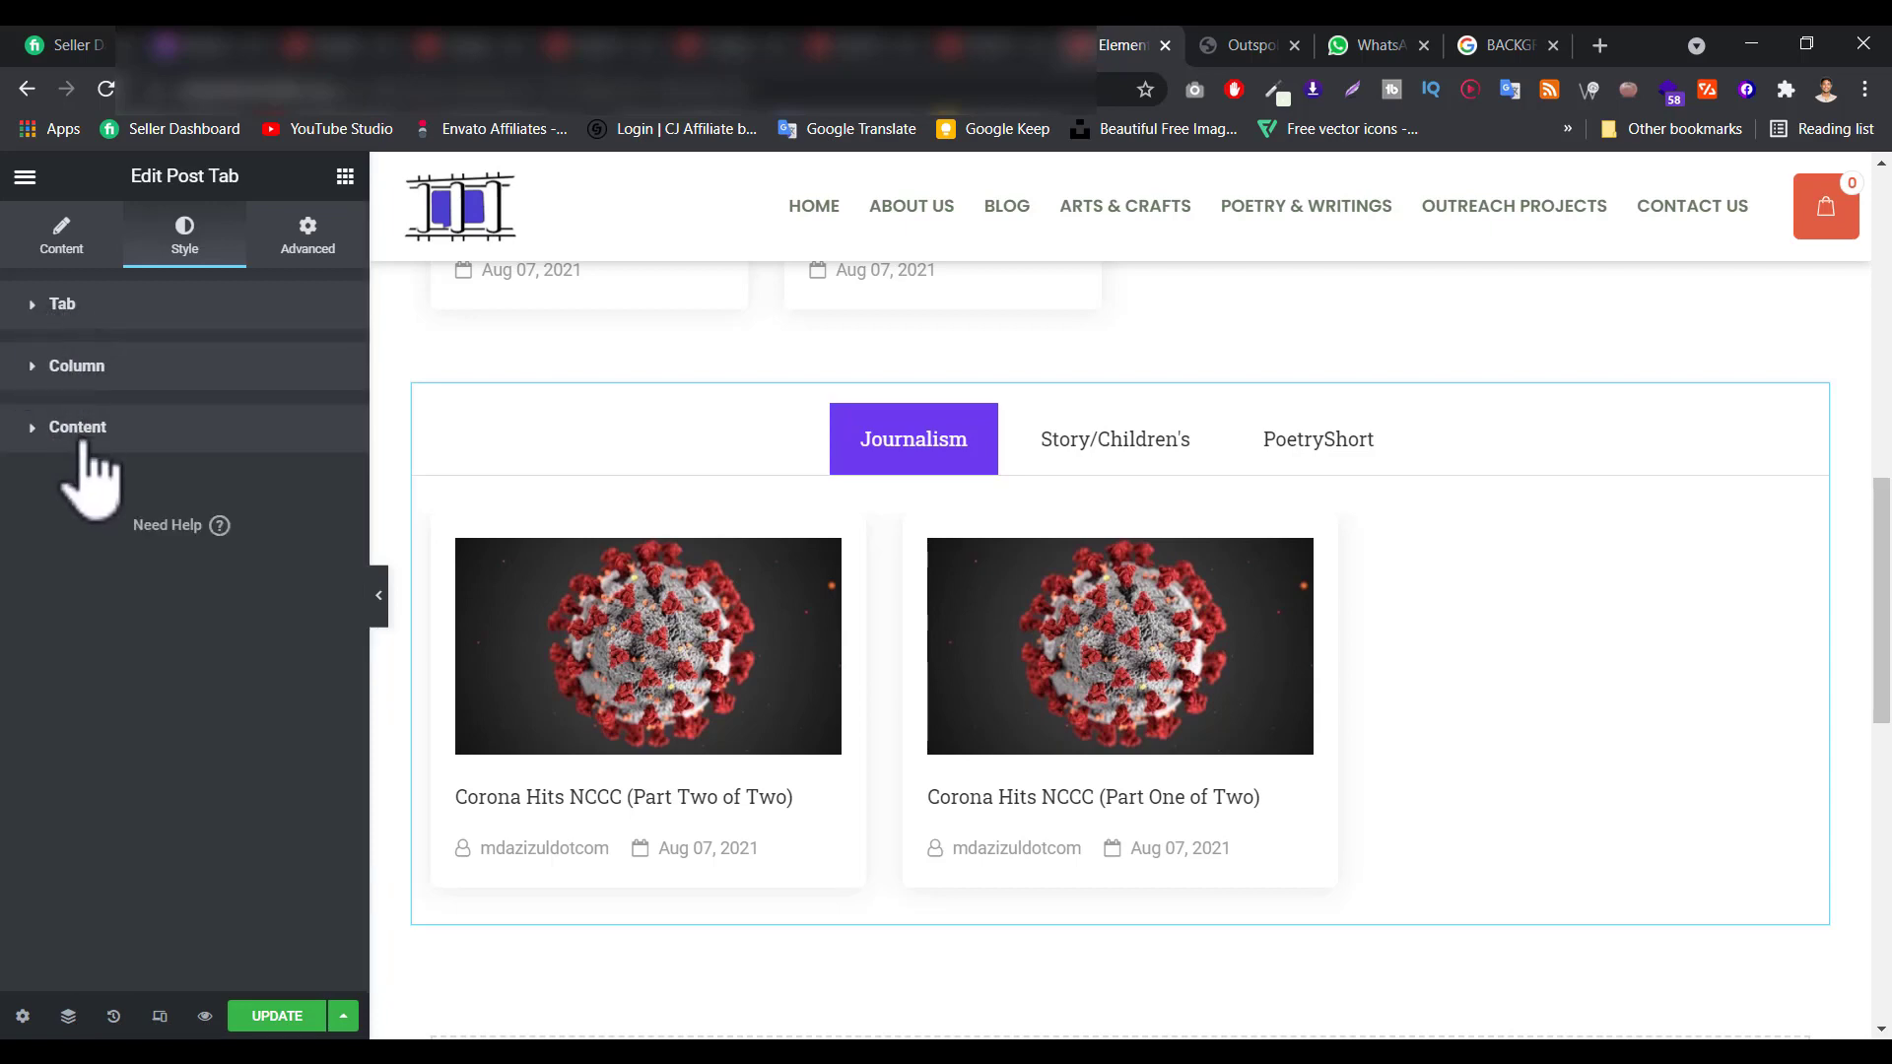
click(39, 314)
click(38, 311)
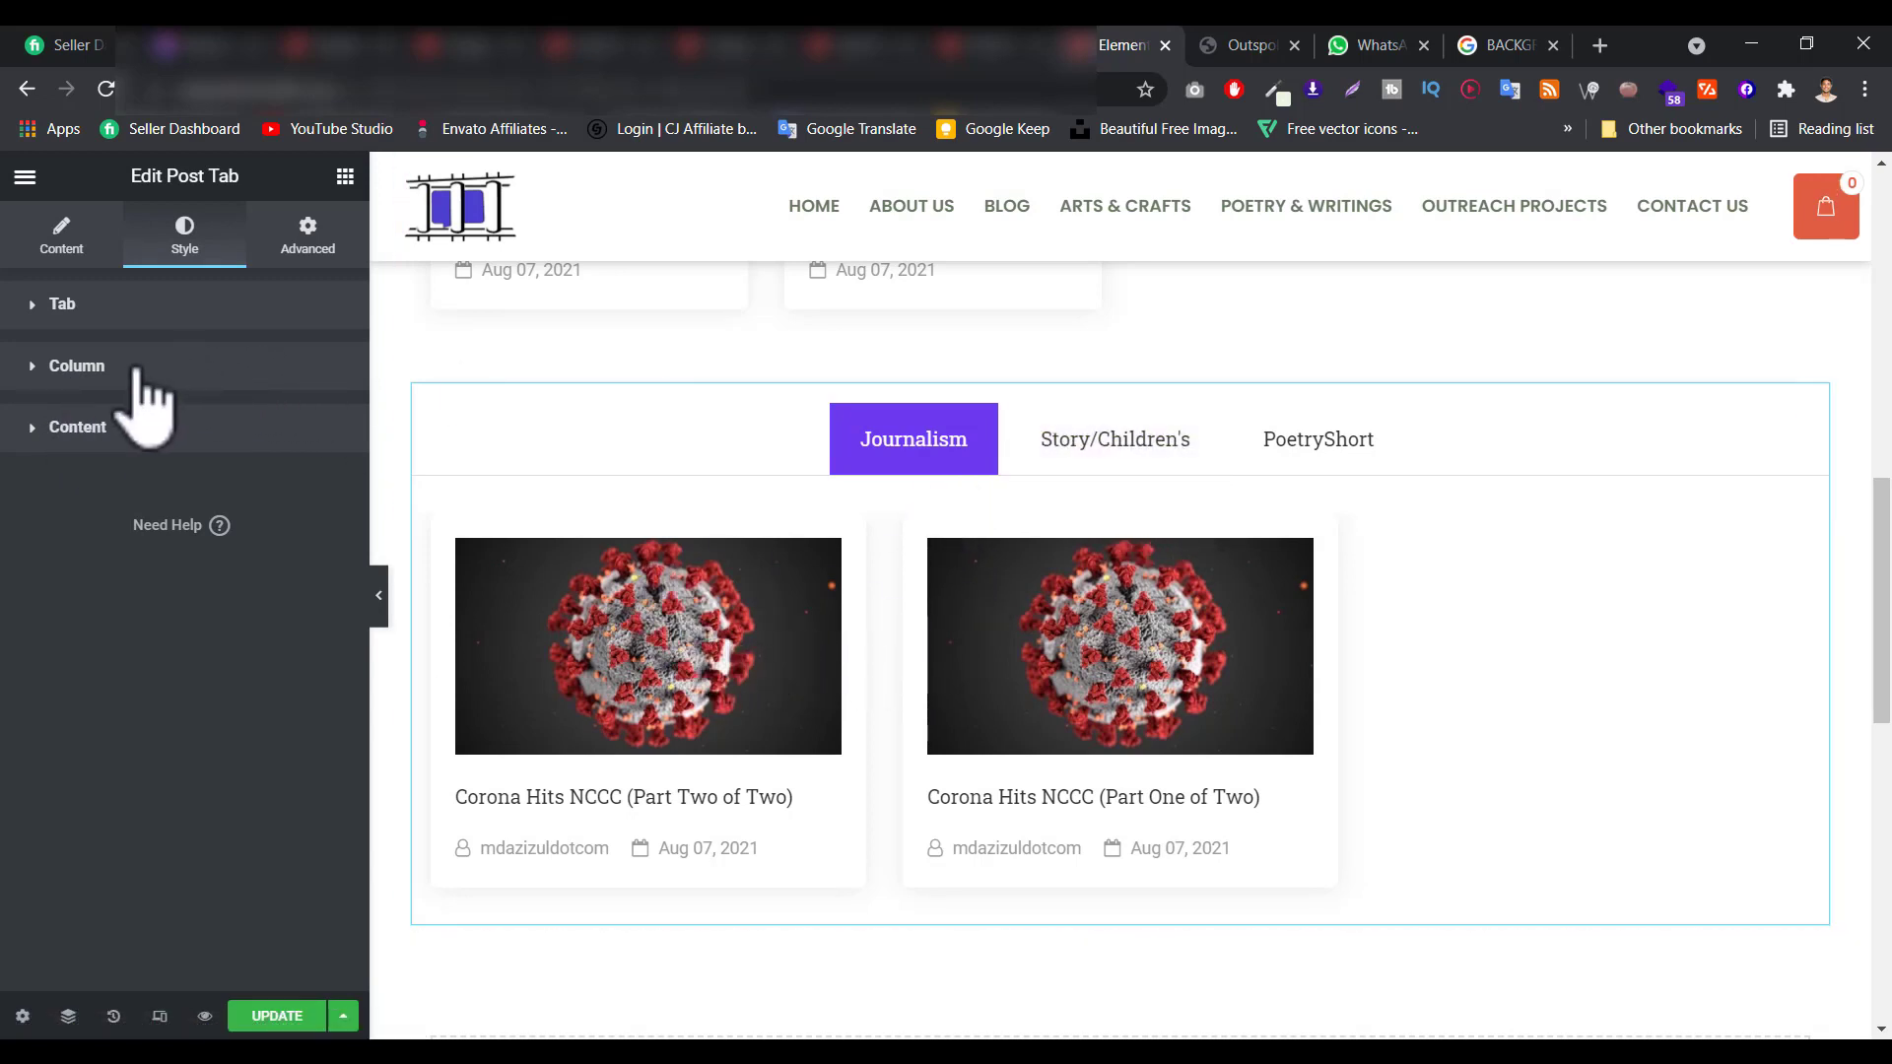
click(77, 366)
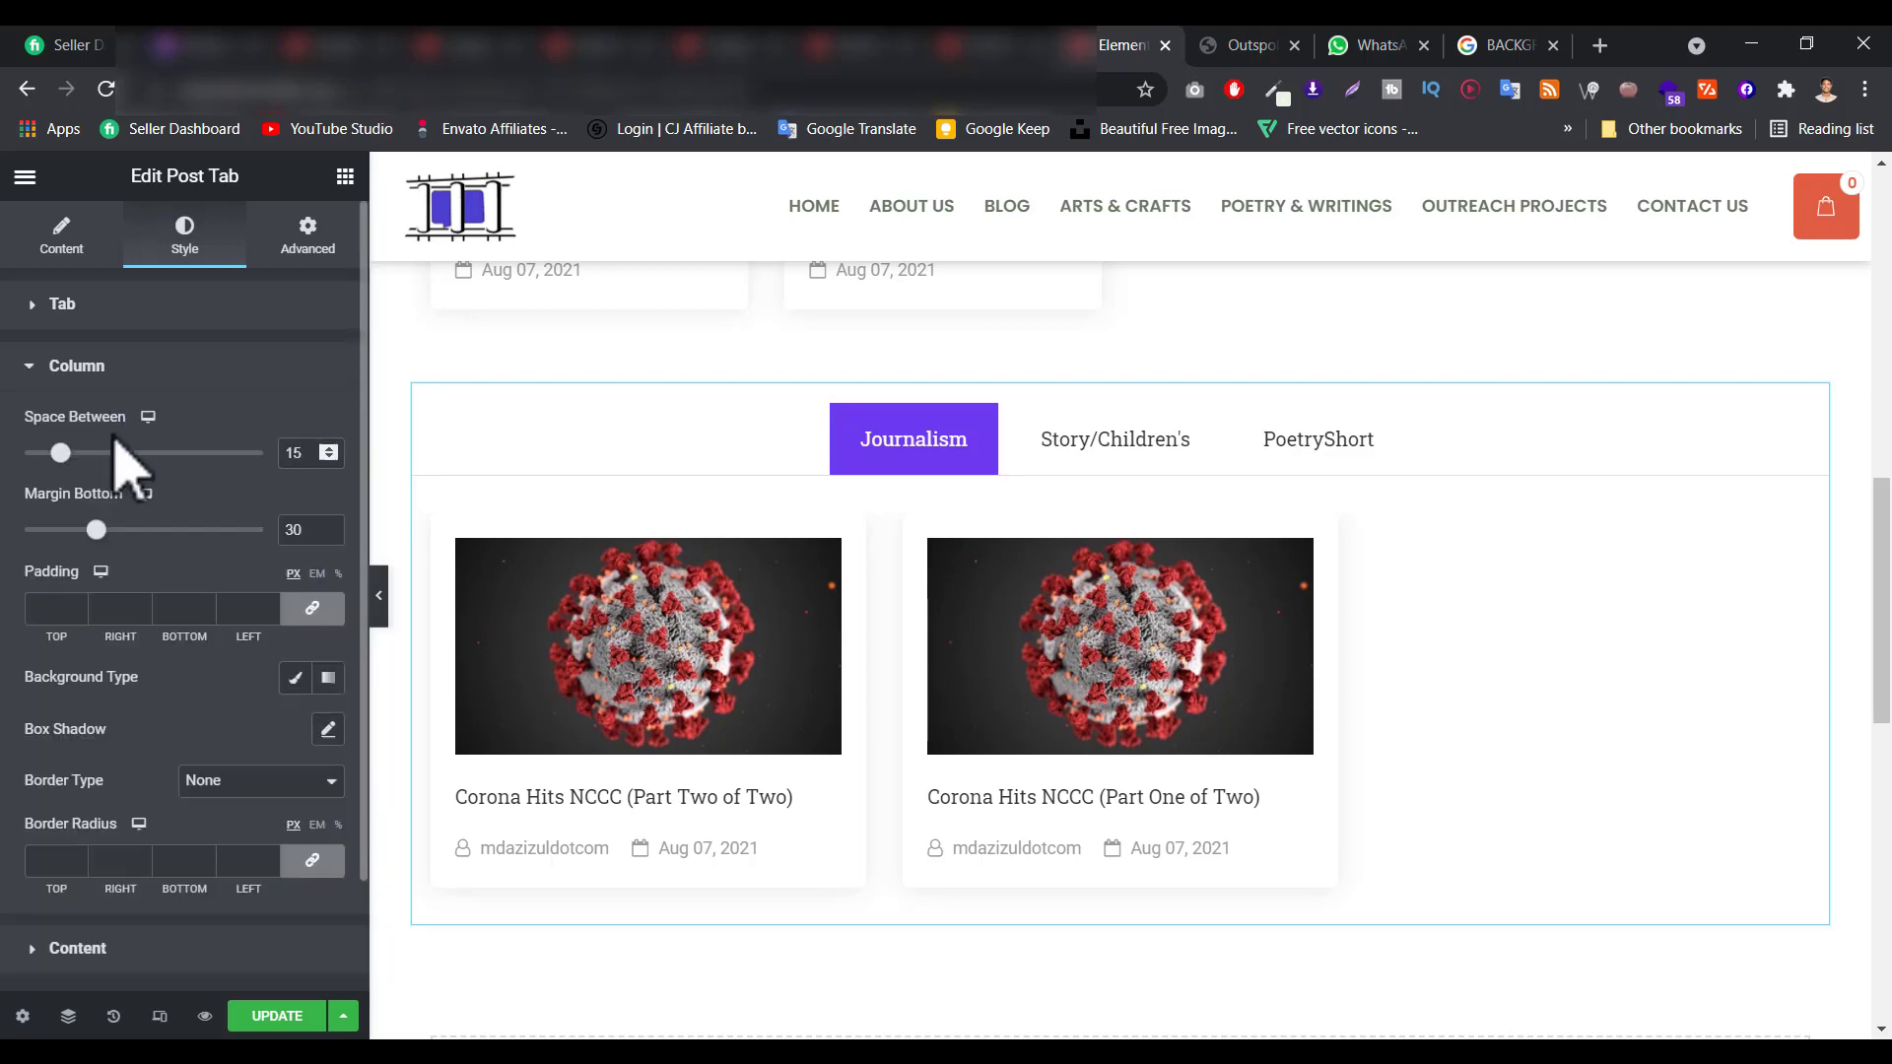
mouse_move(60, 453)
mouse_down()
mouse_move(112, 453)
mouse_move(75, 453)
mouse_up()
scroll(229, 556, down, 1)
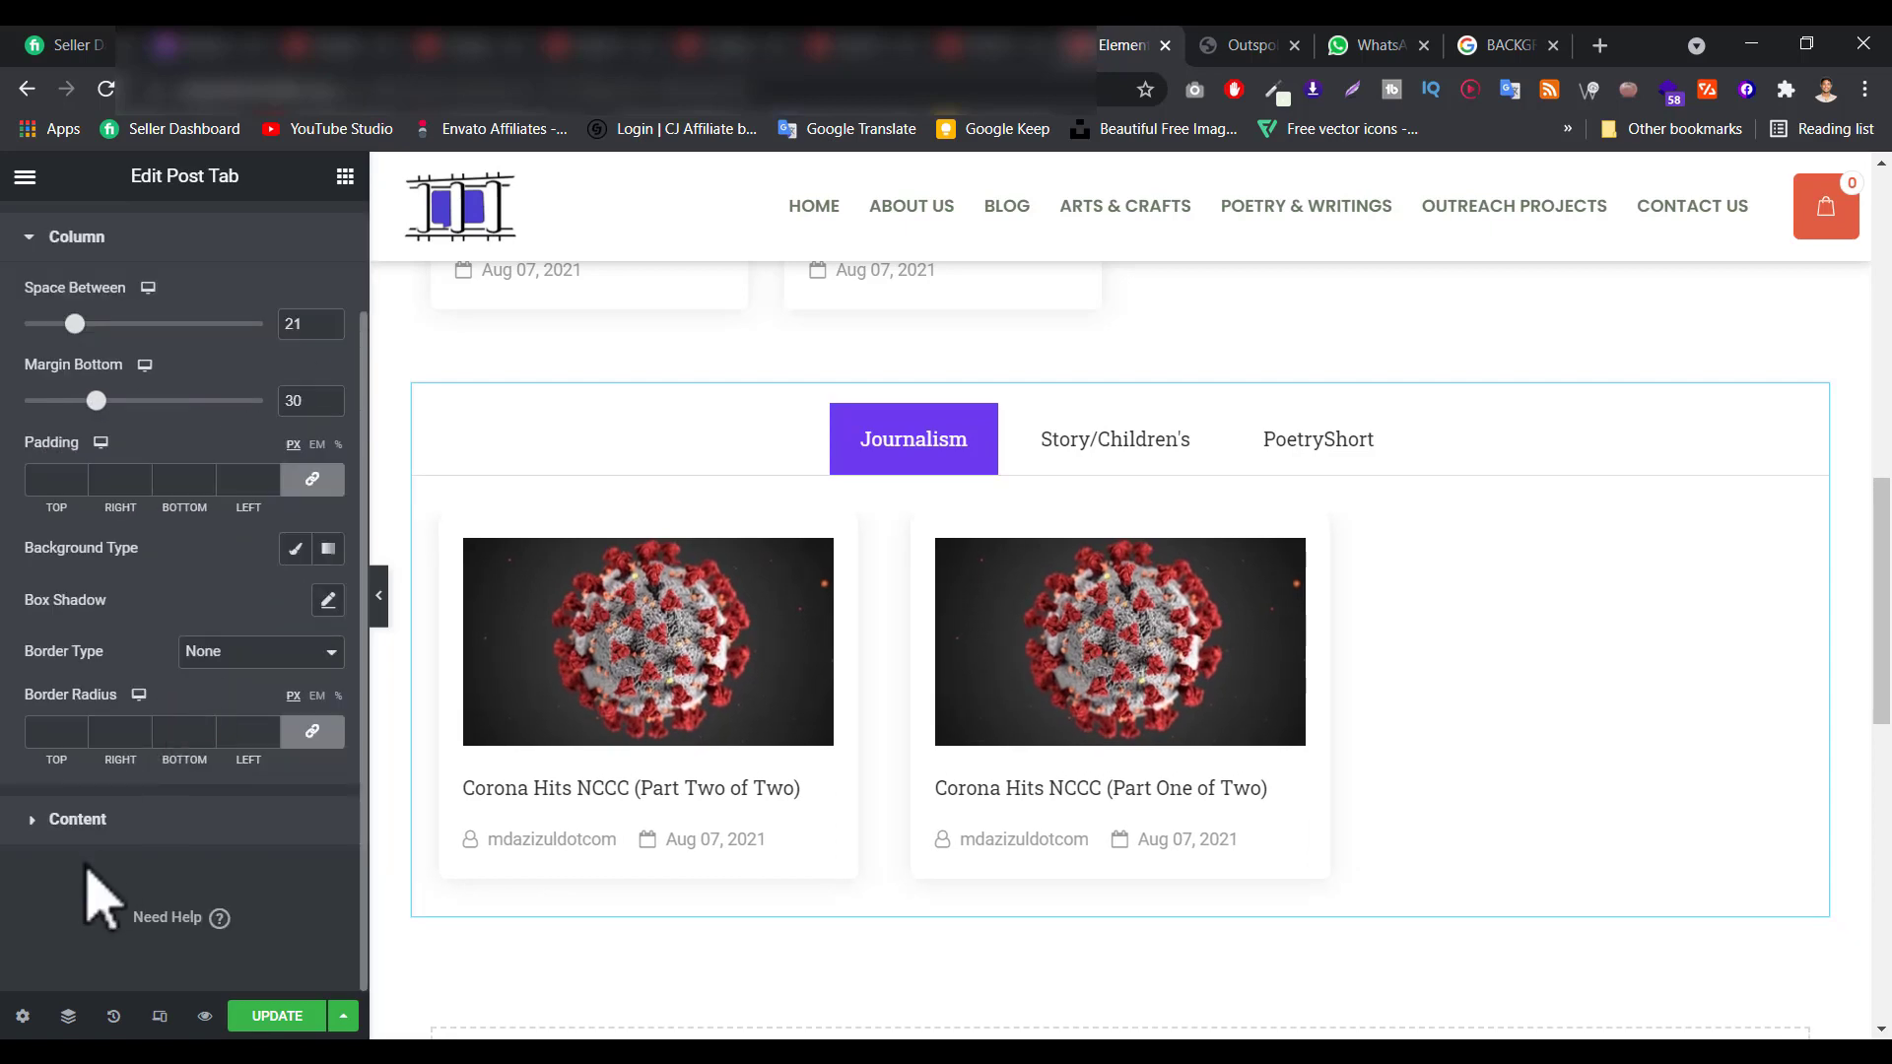
click(75, 818)
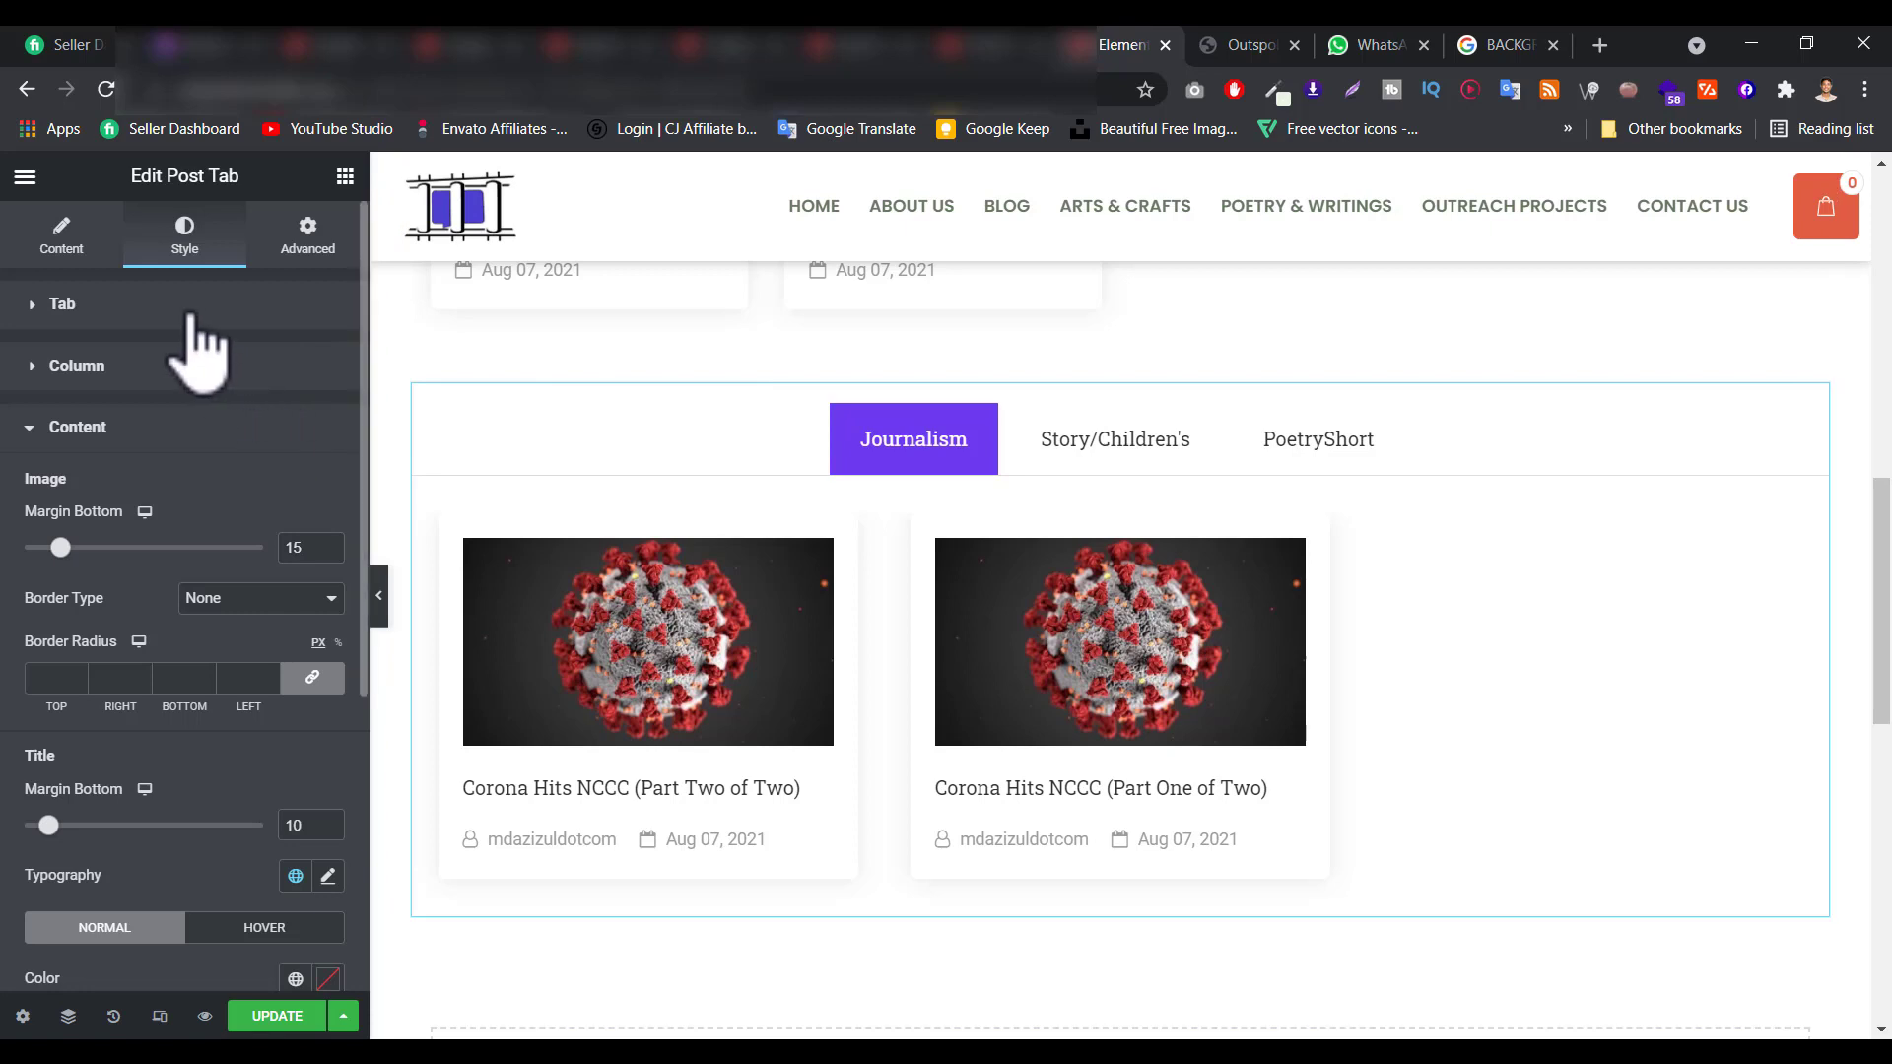
click(932, 449)
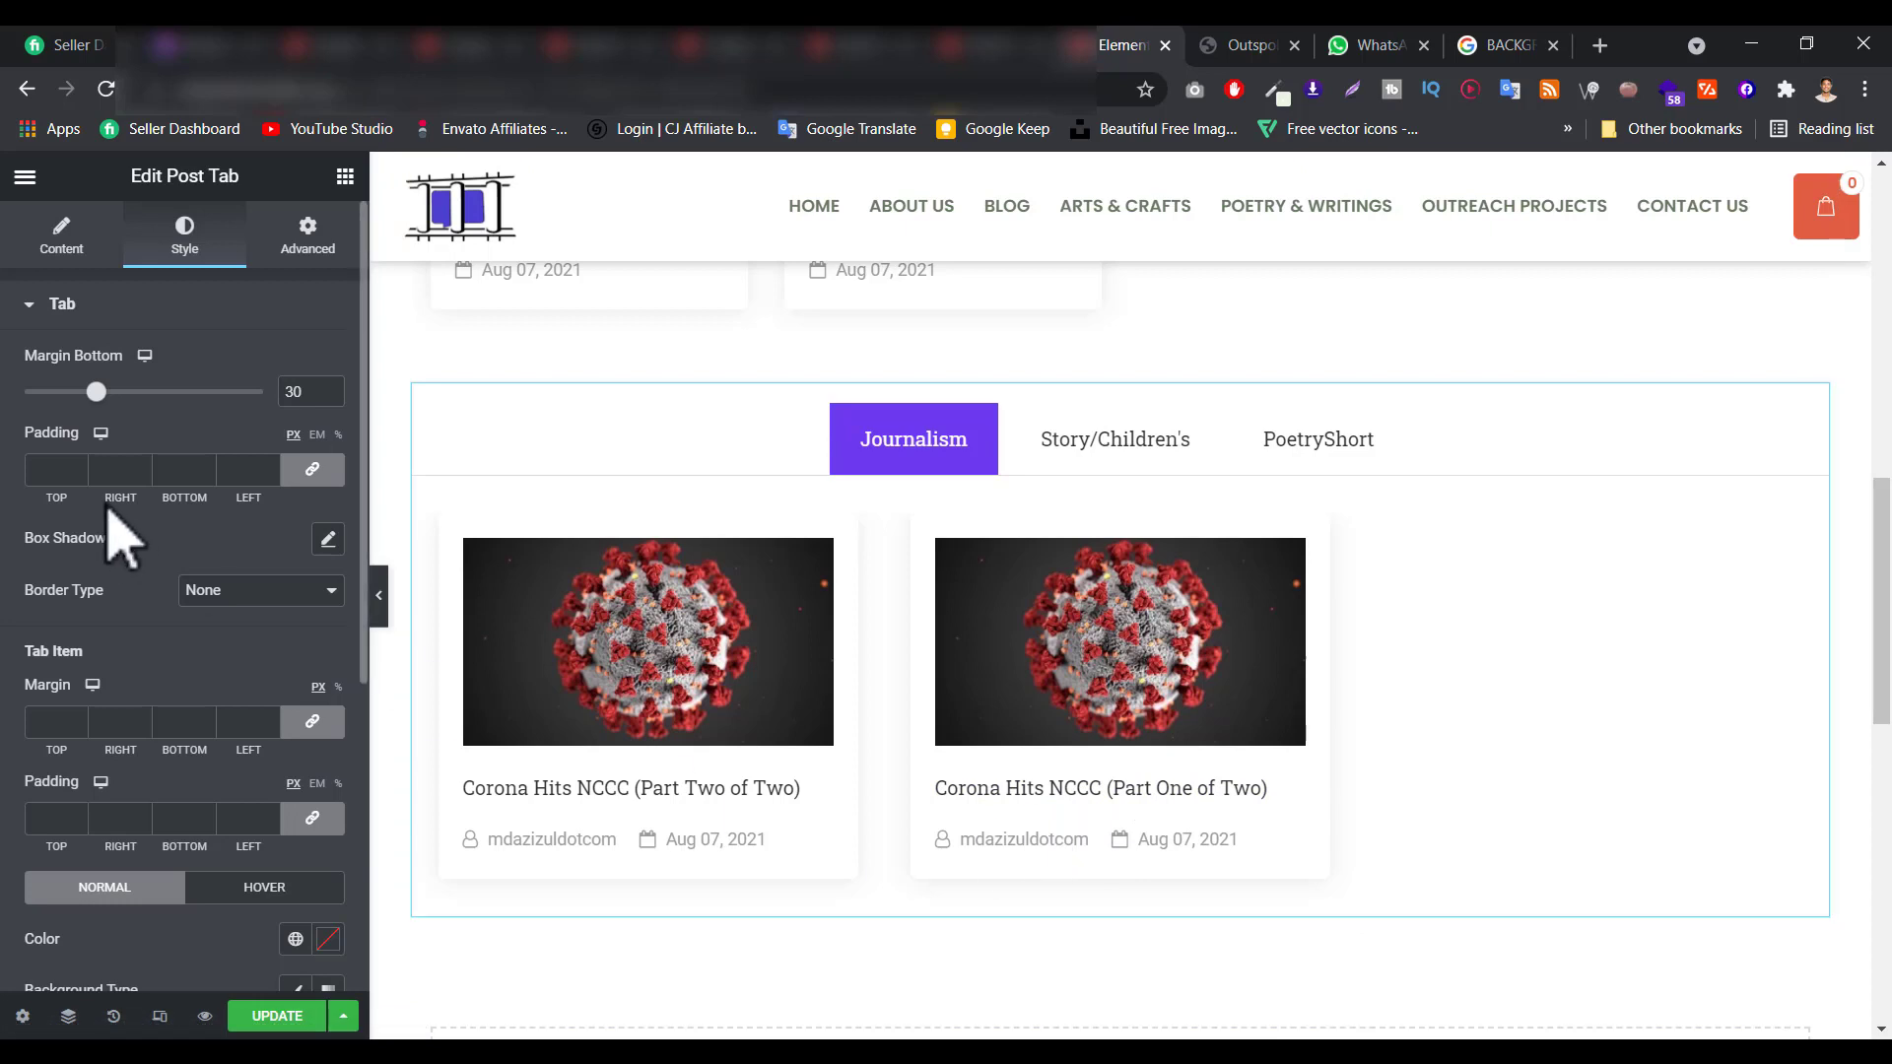
Give hovered tabs a Classic background with colour #000.
scroll(148, 522, down, 5)
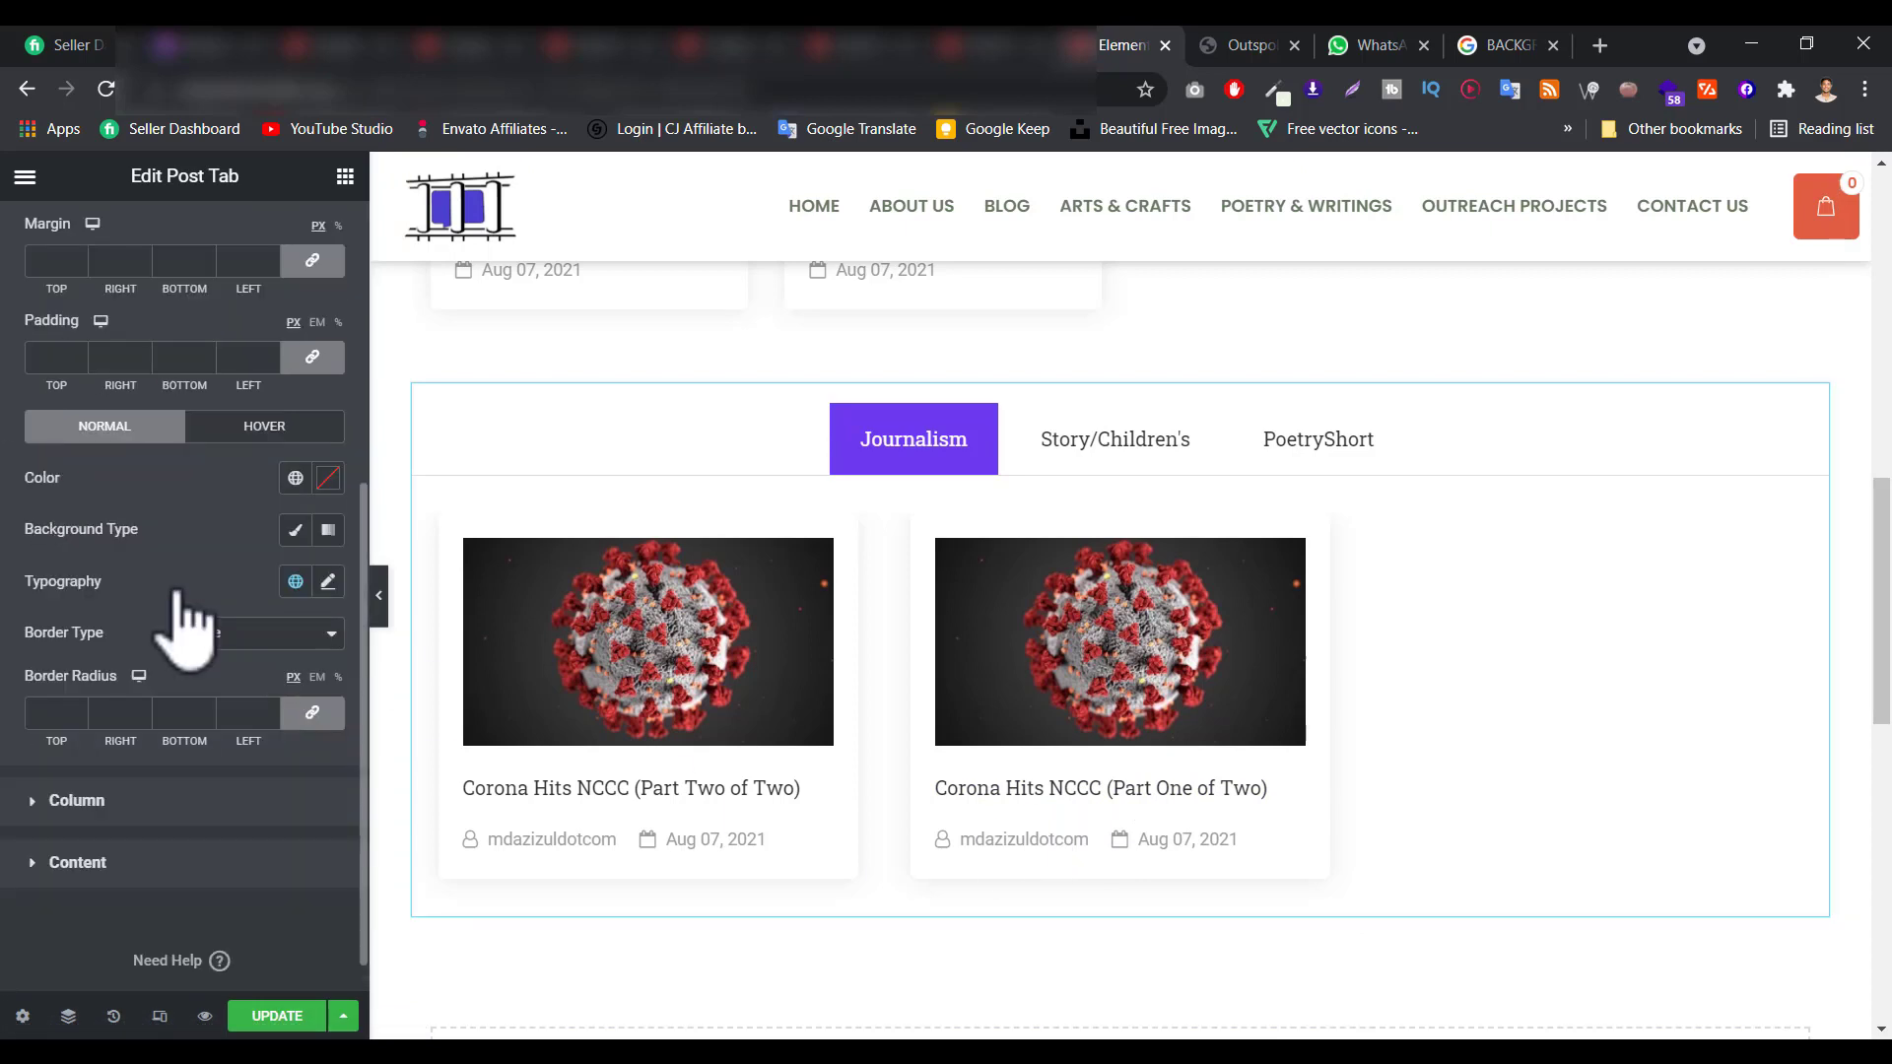
scroll(178, 596, up, 2)
click(288, 584)
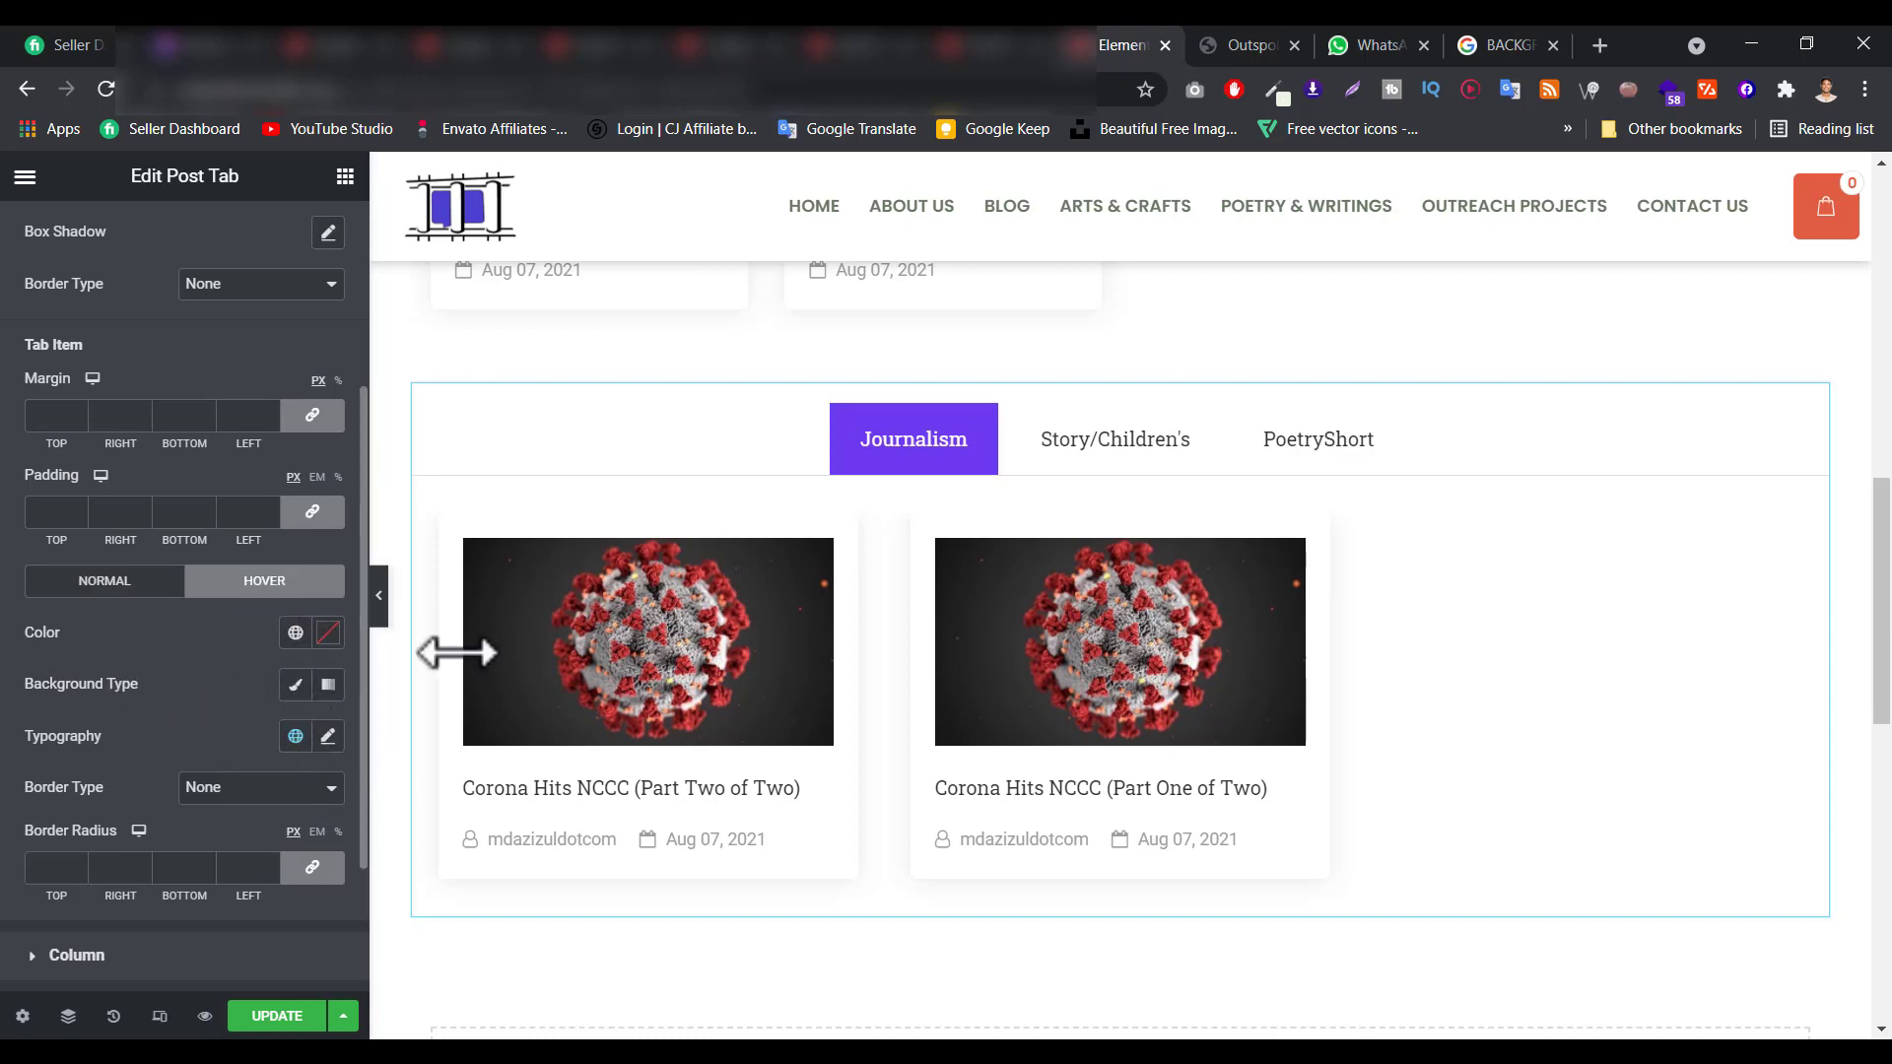
click(295, 685)
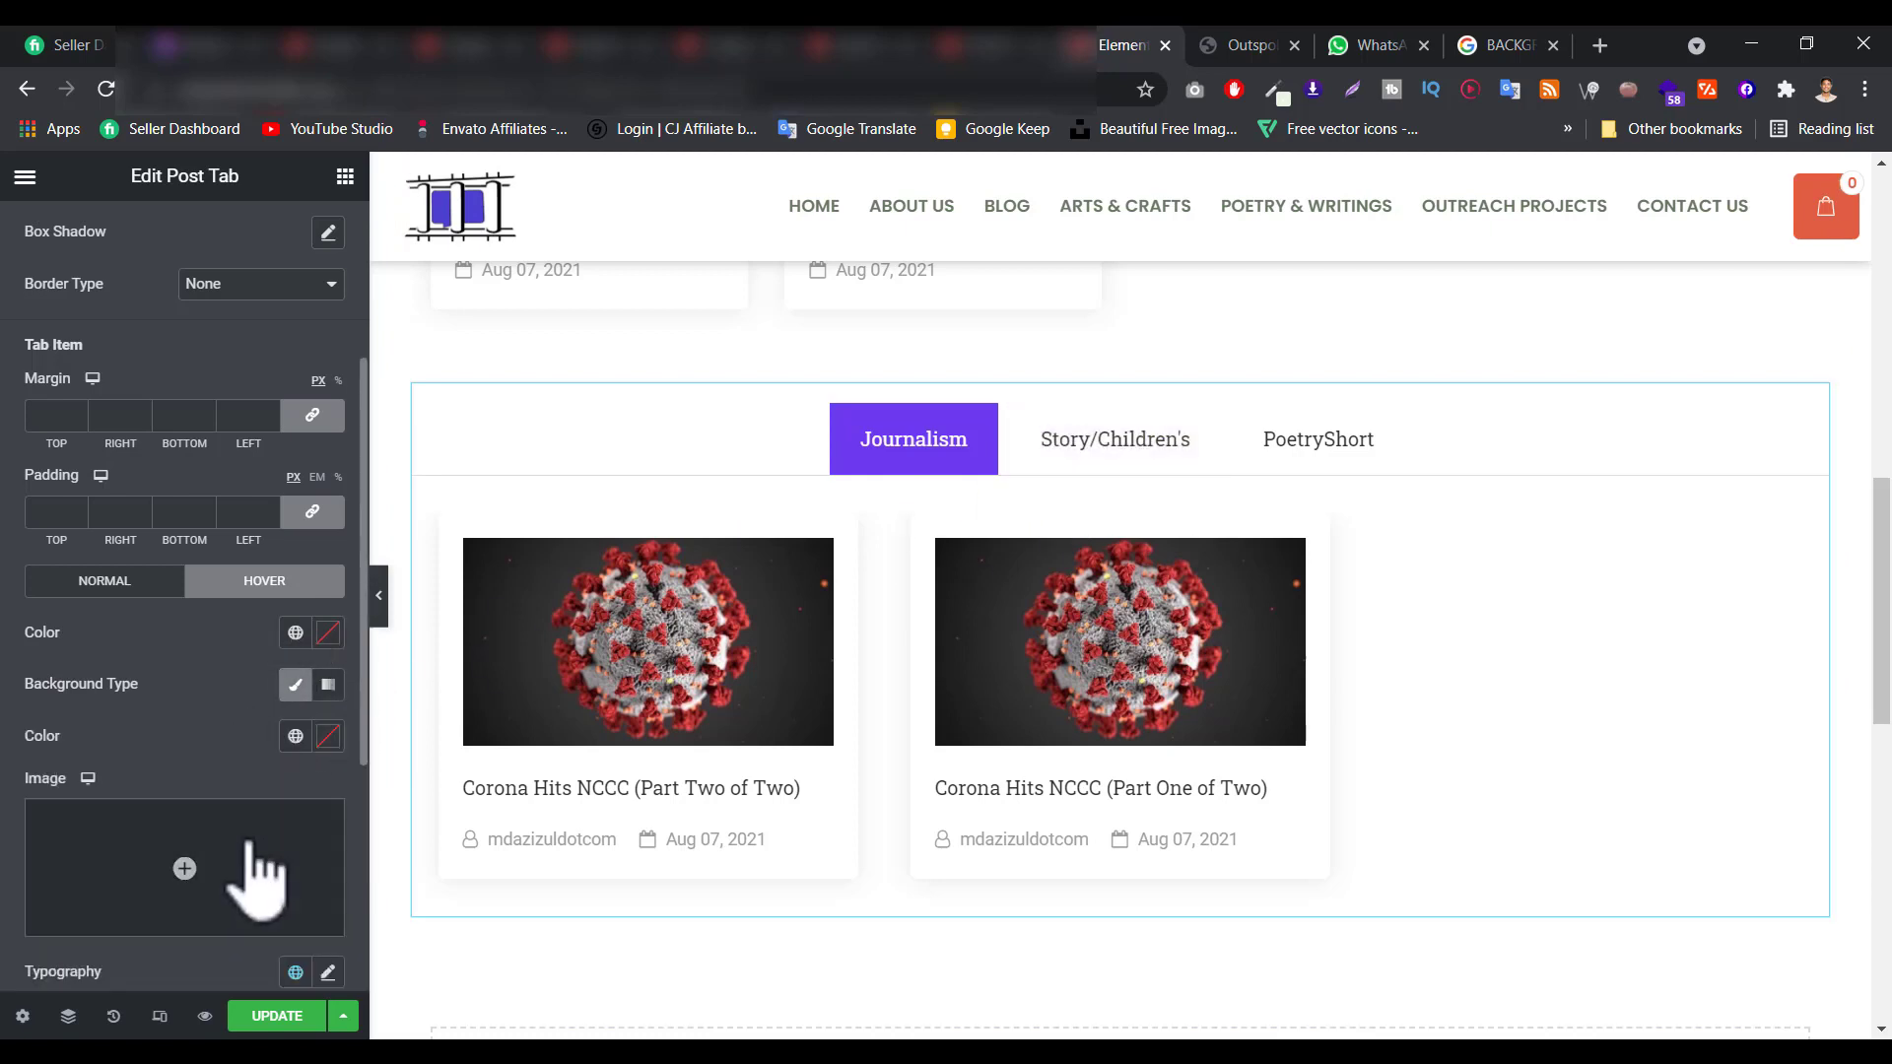
click(328, 685)
click(308, 685)
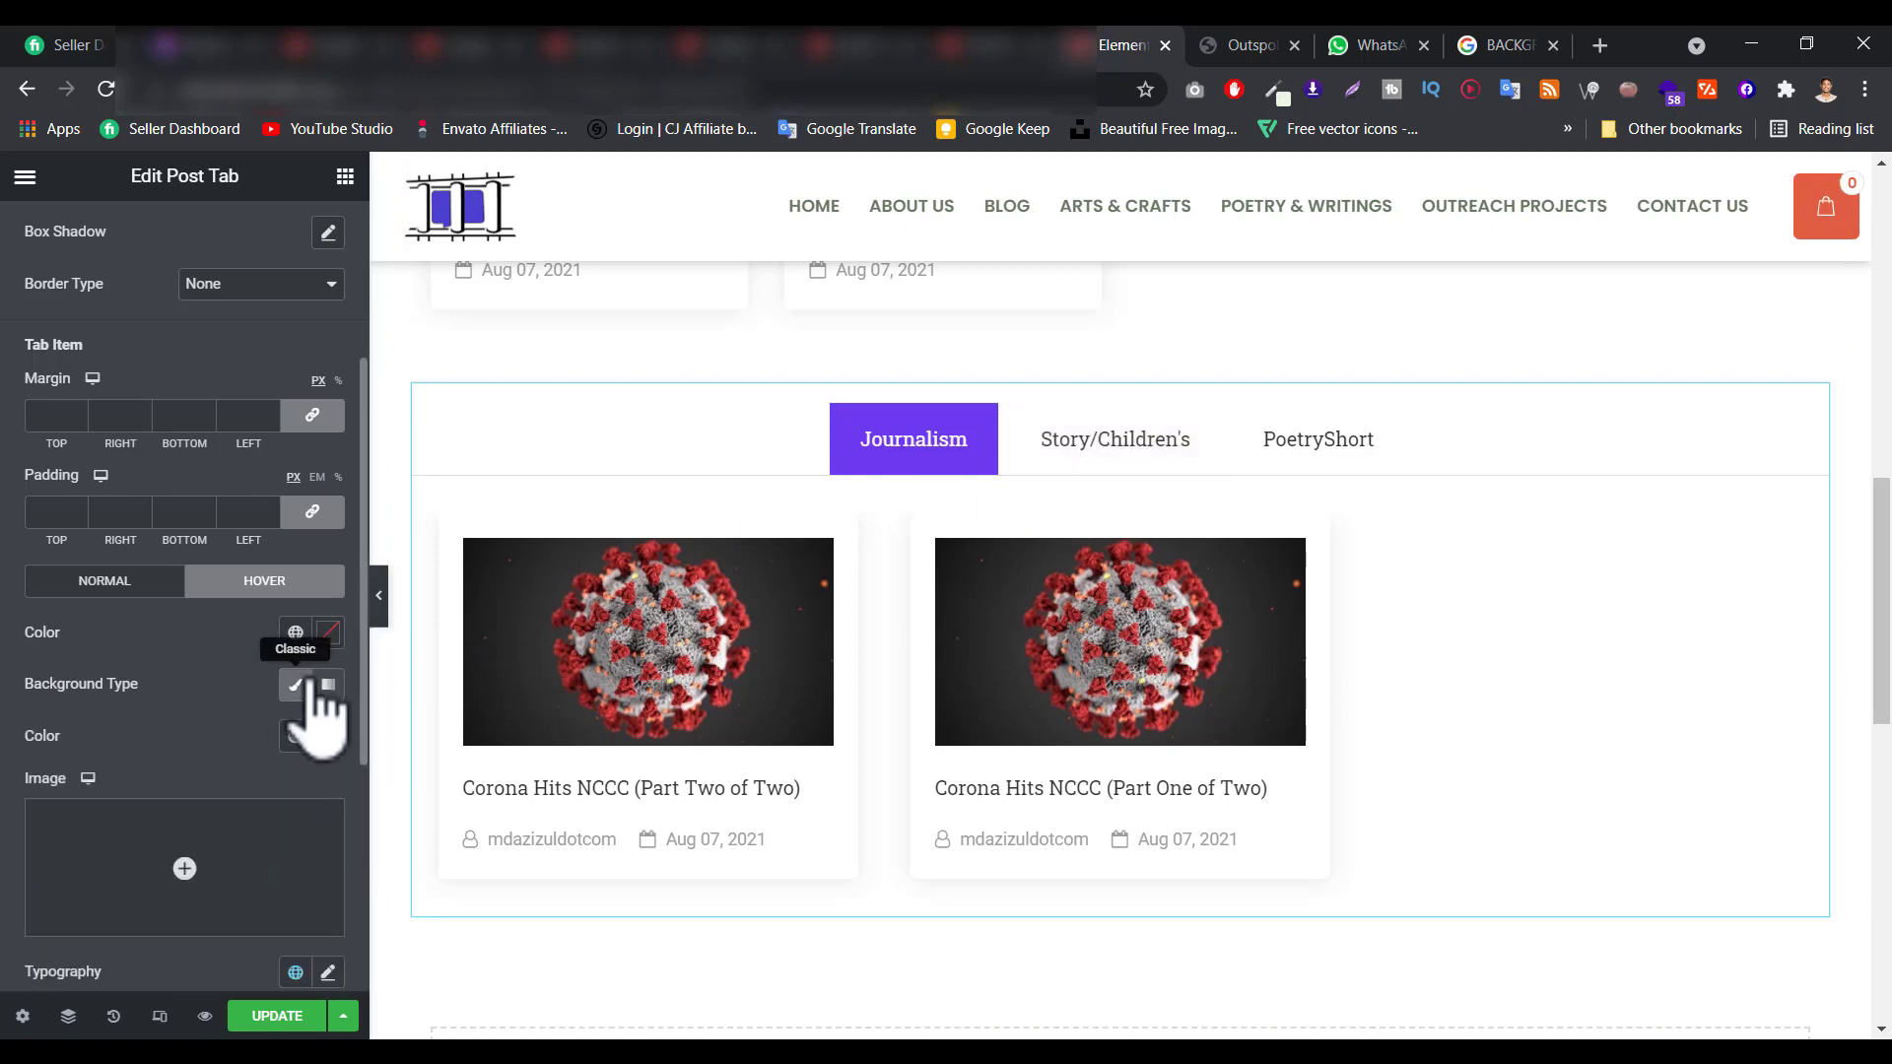
click(330, 737)
triple_click(211, 671)
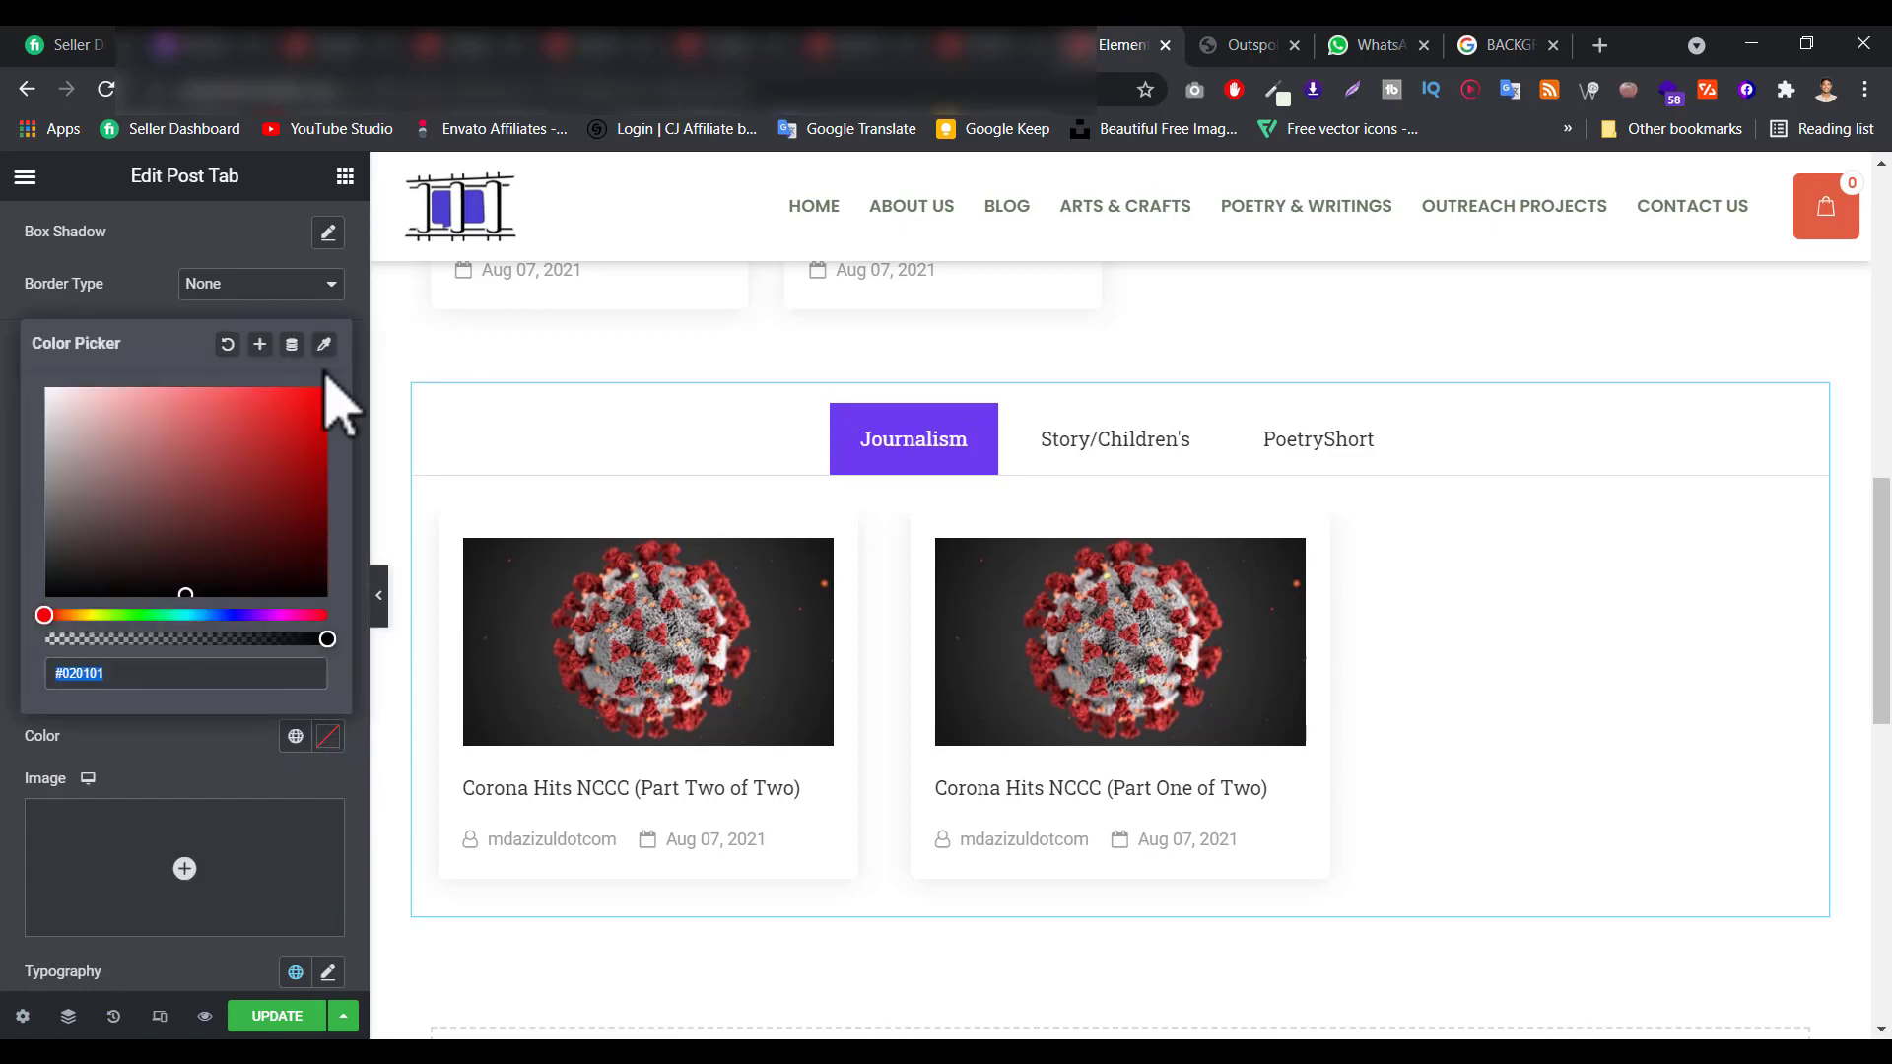
text(#FF0000)
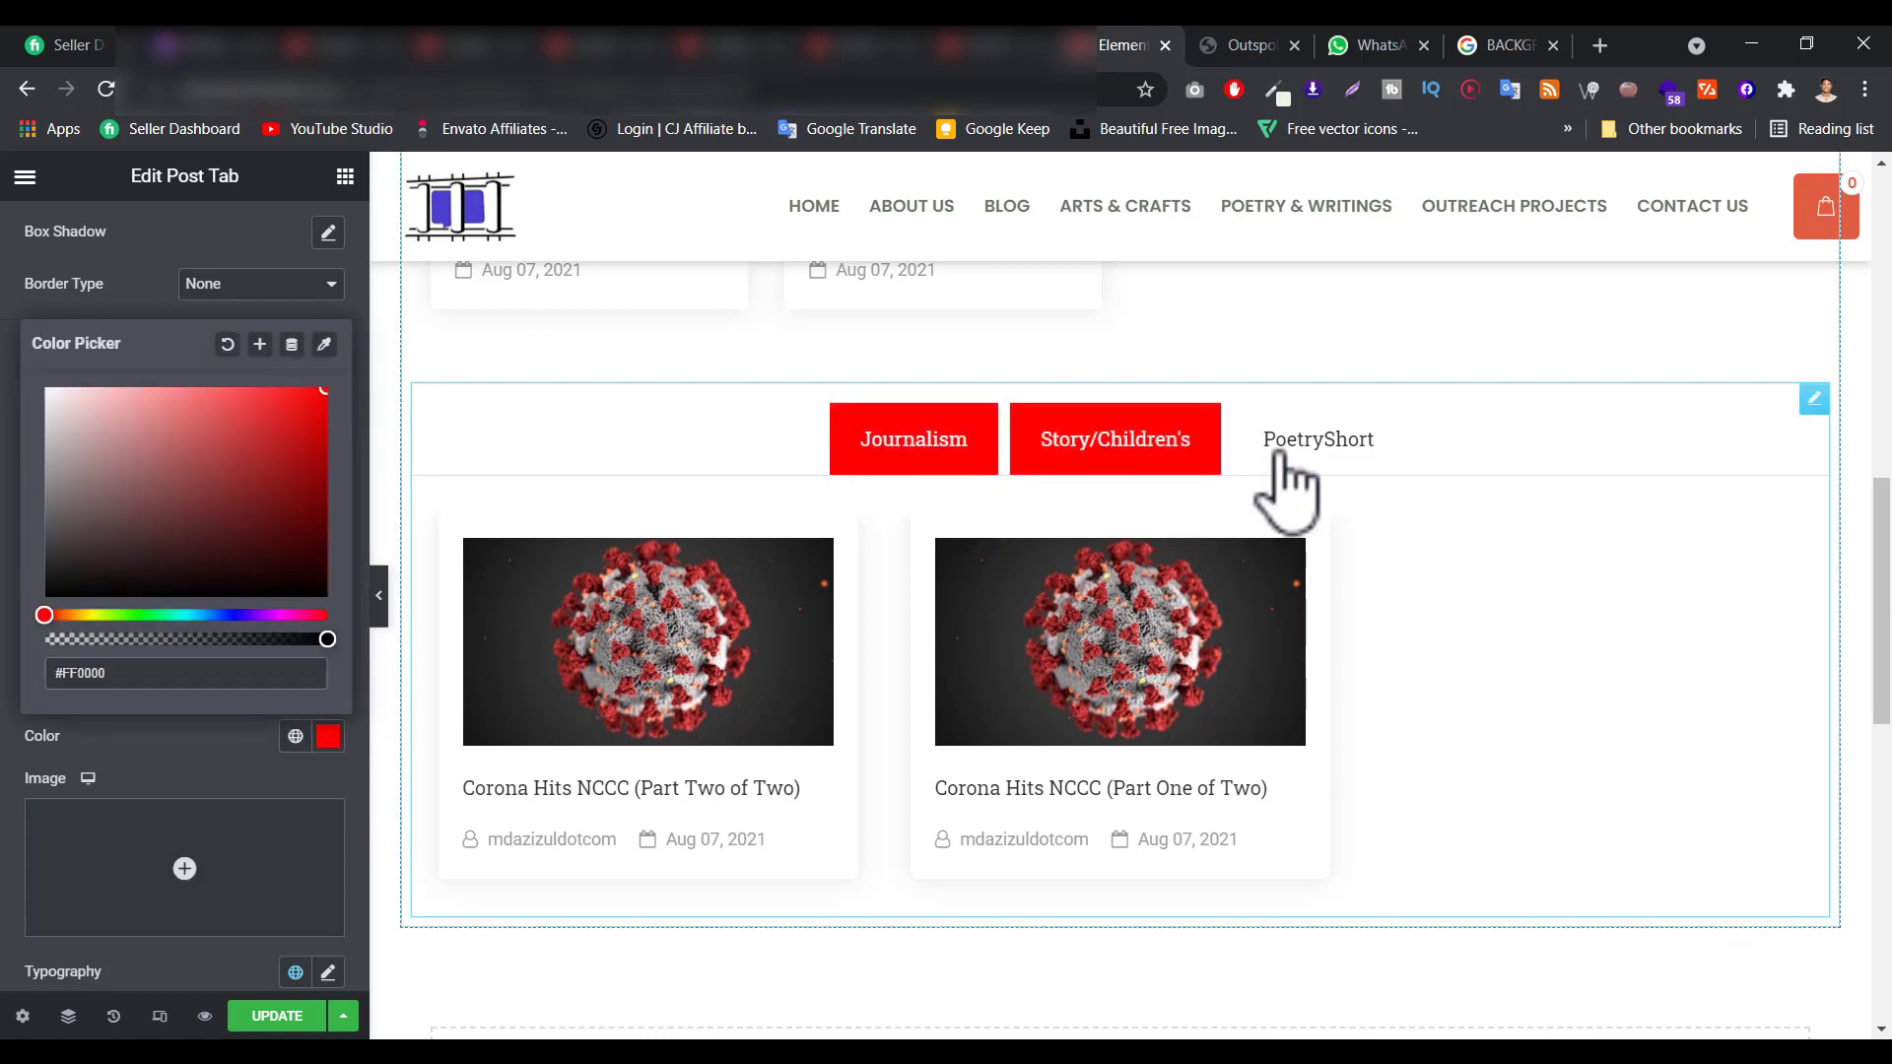
click(233, 803)
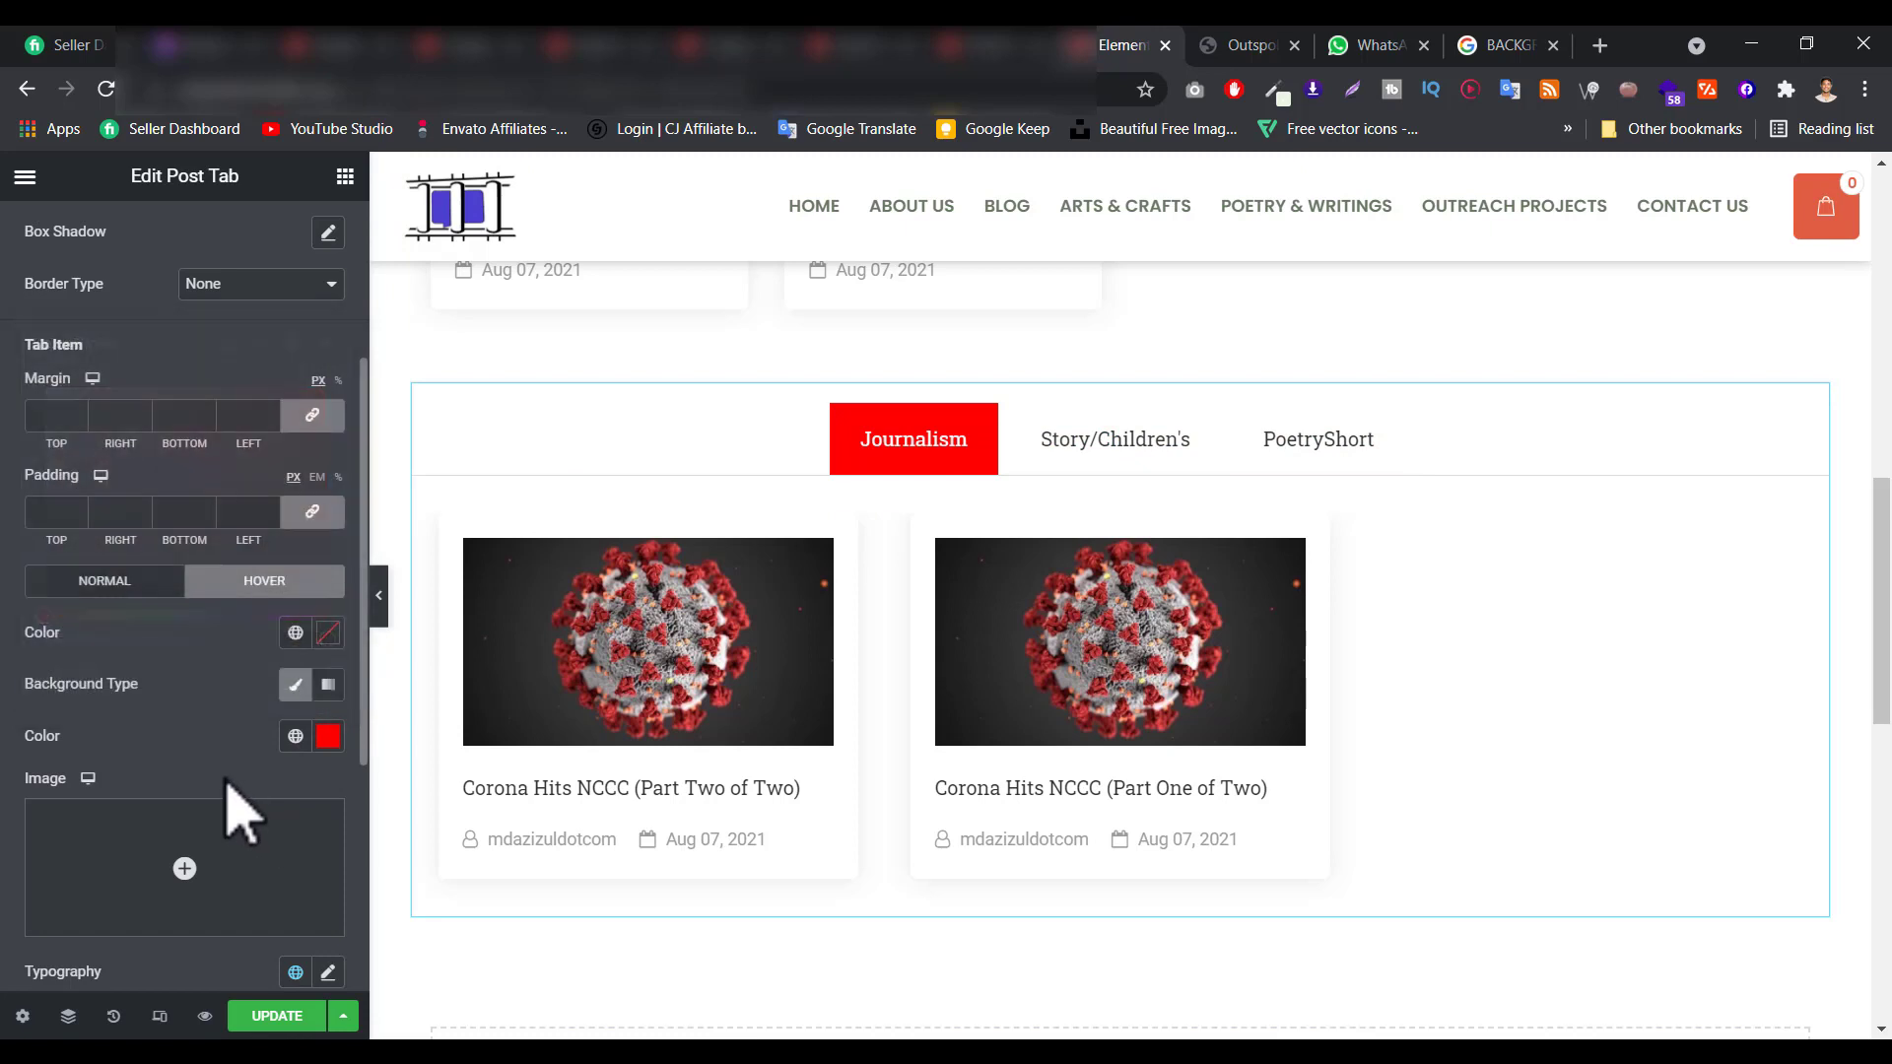
click(328, 737)
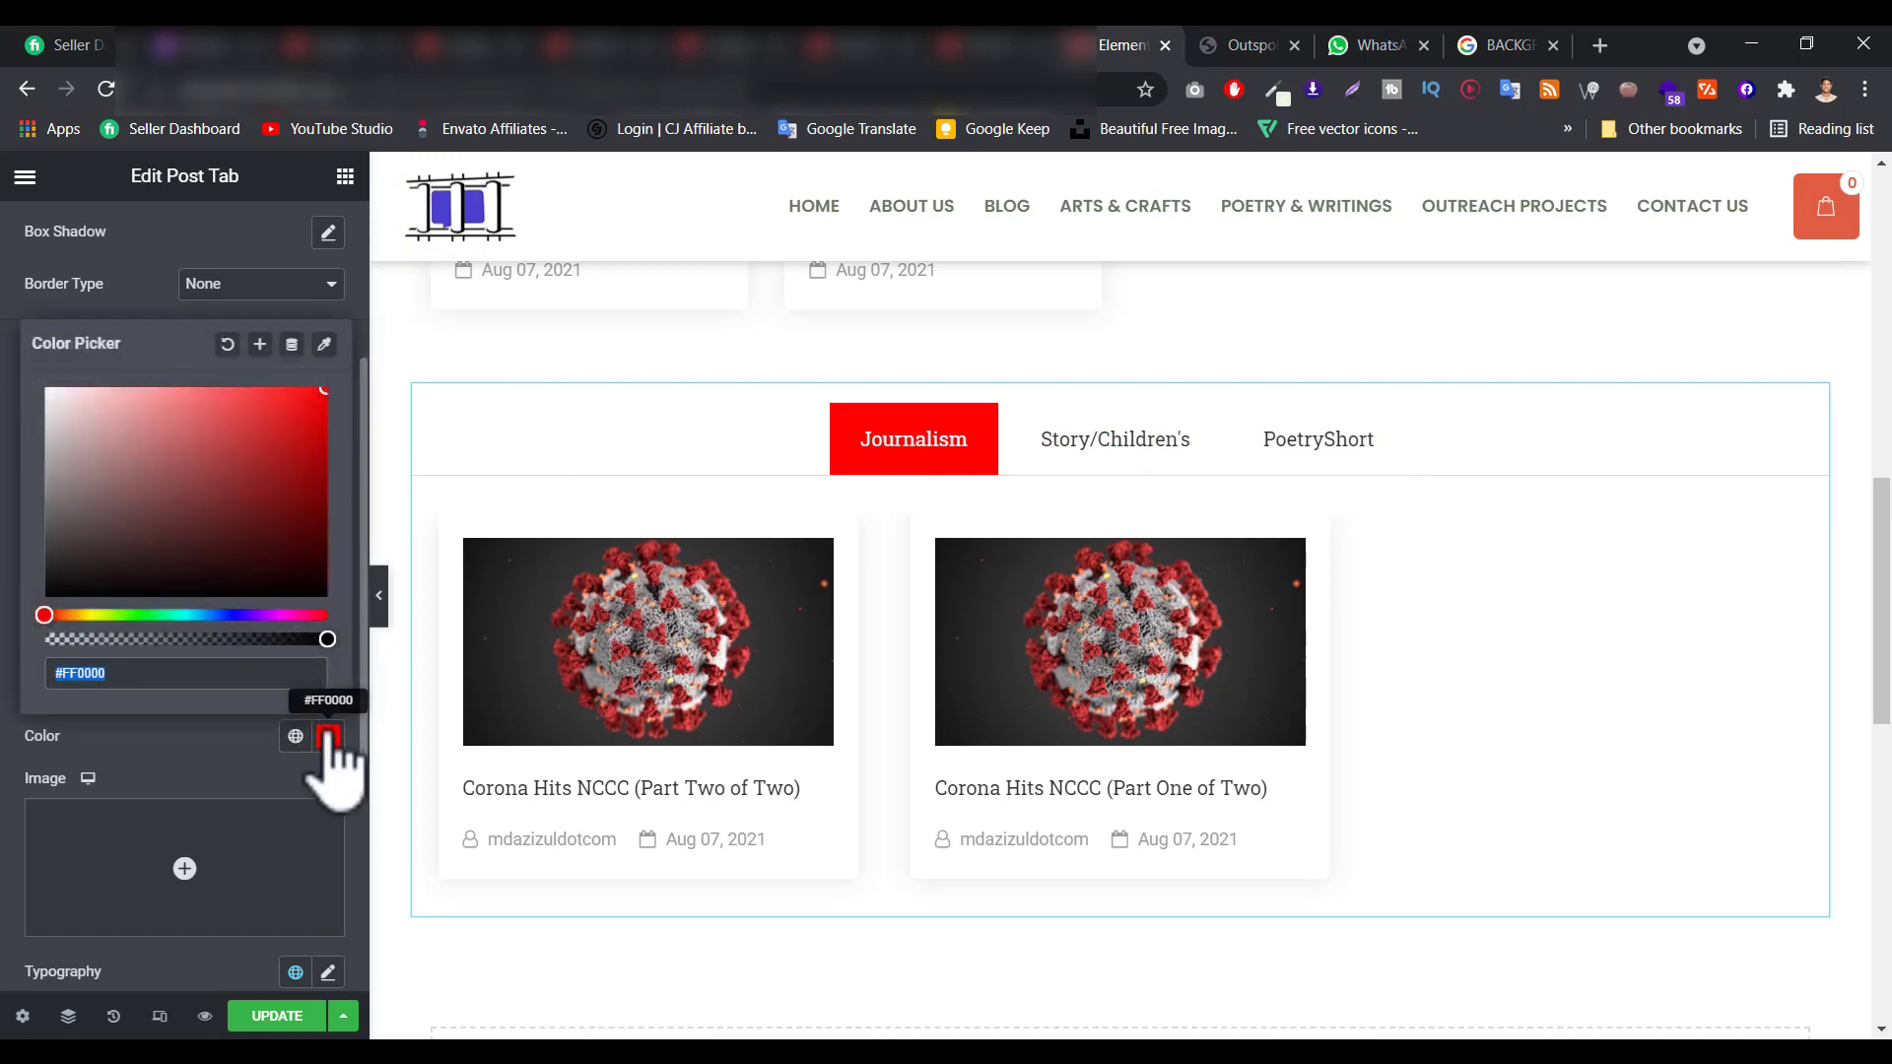
click(325, 345)
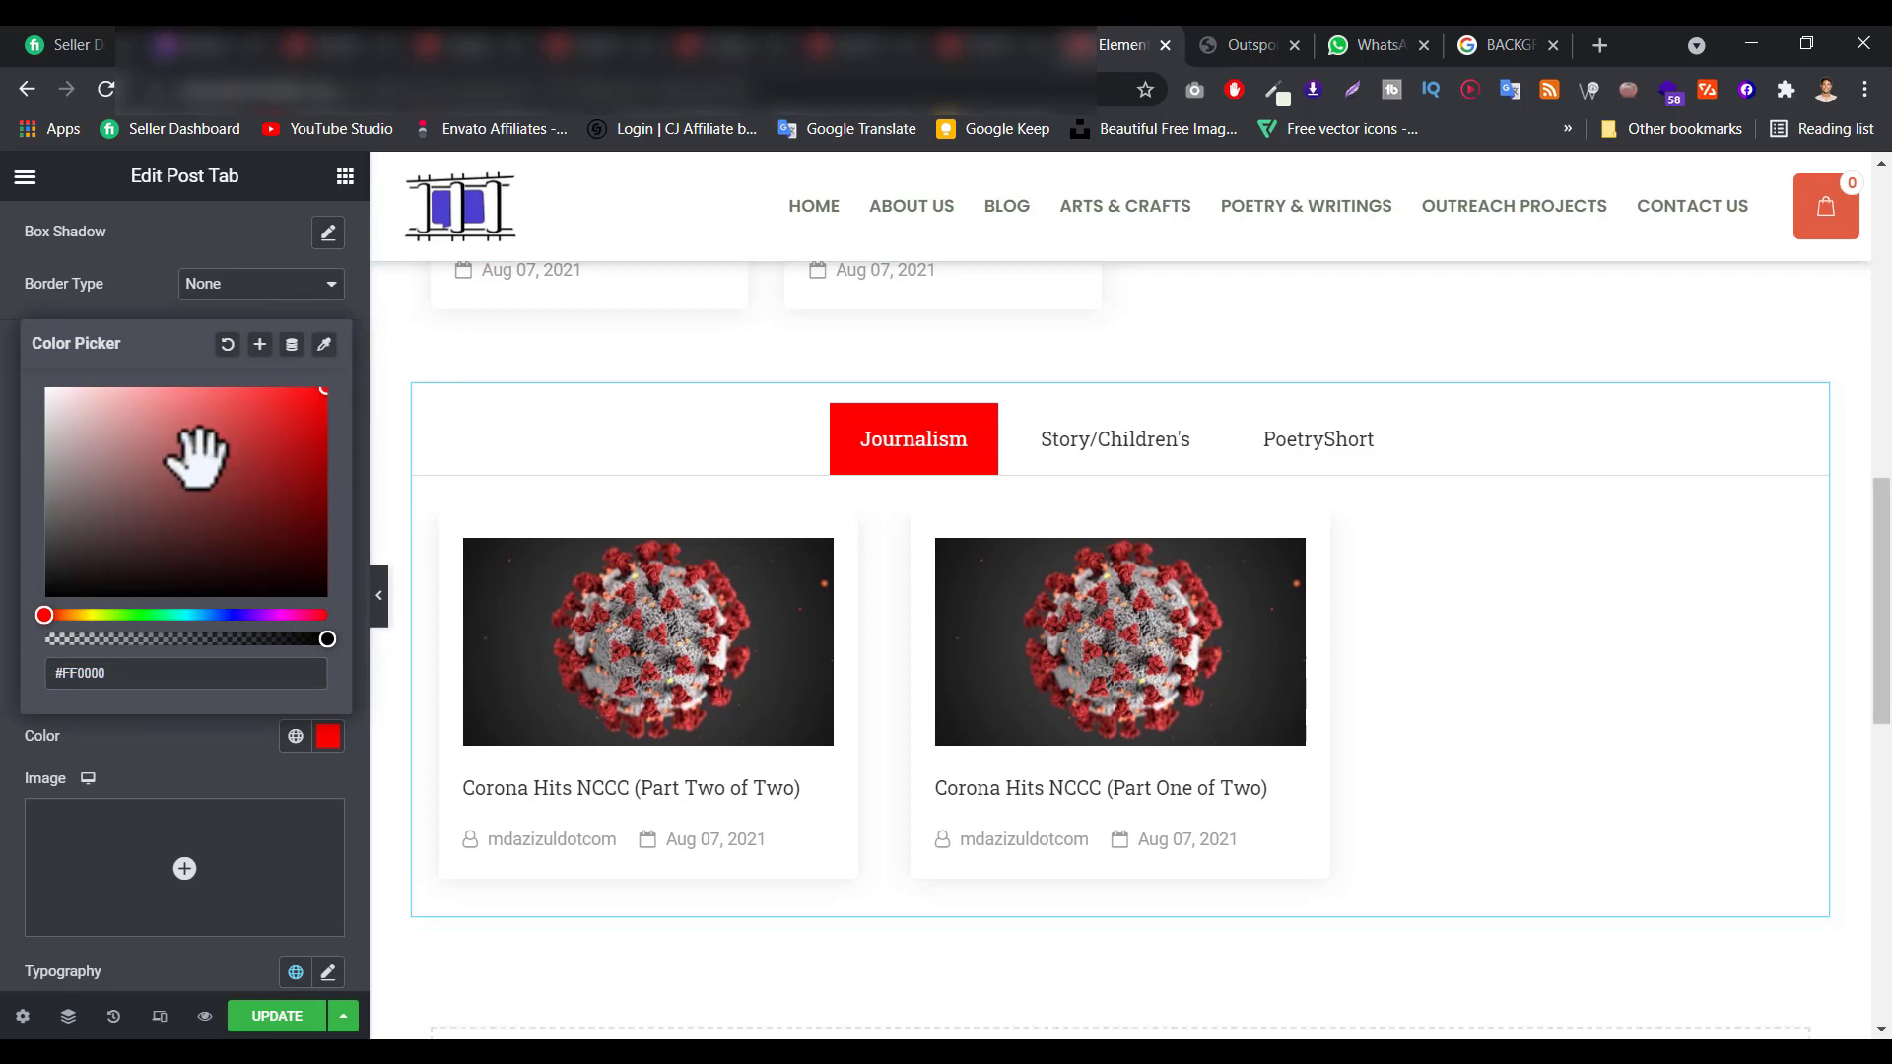
mouse_move(156, 586)
mouse_down()
mouse_move(262, 516)
mouse_move(258, 480)
mouse_move(92, 431)
mouse_move(62, 534)
mouse_up()
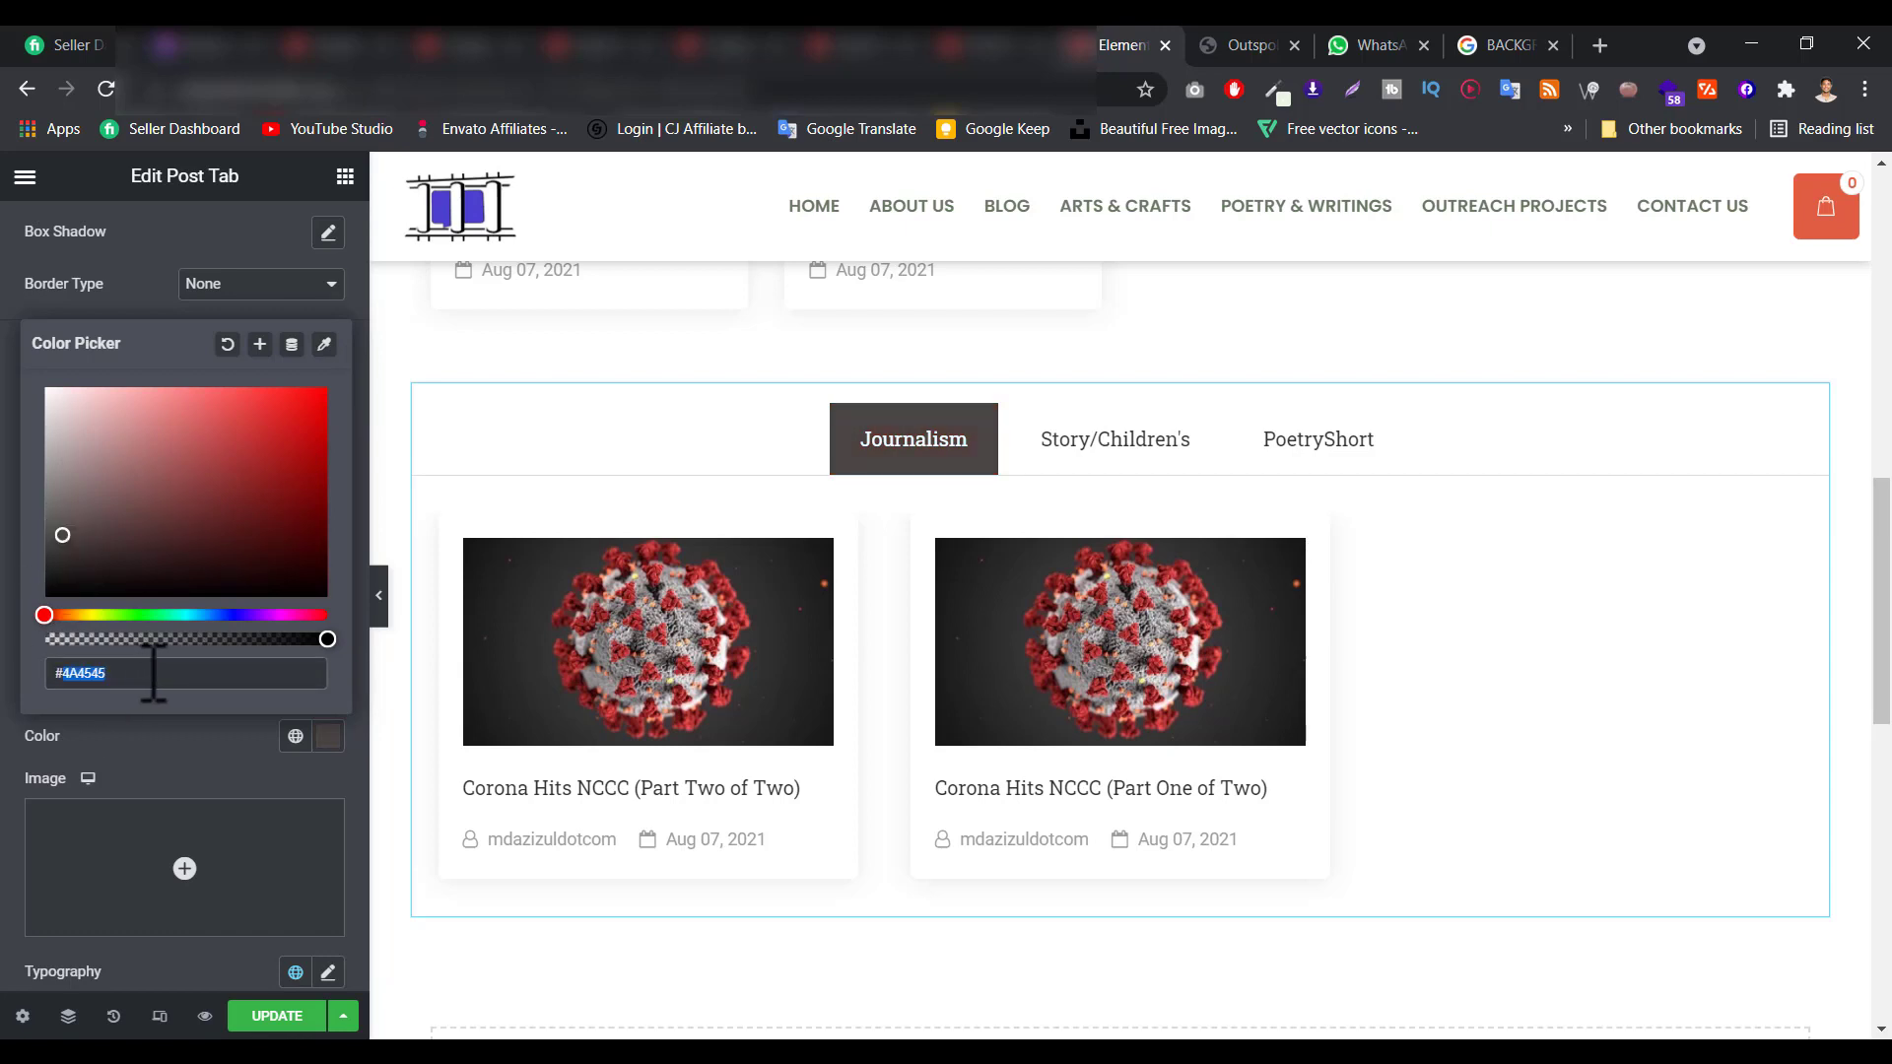
click(153, 674)
text(#000)
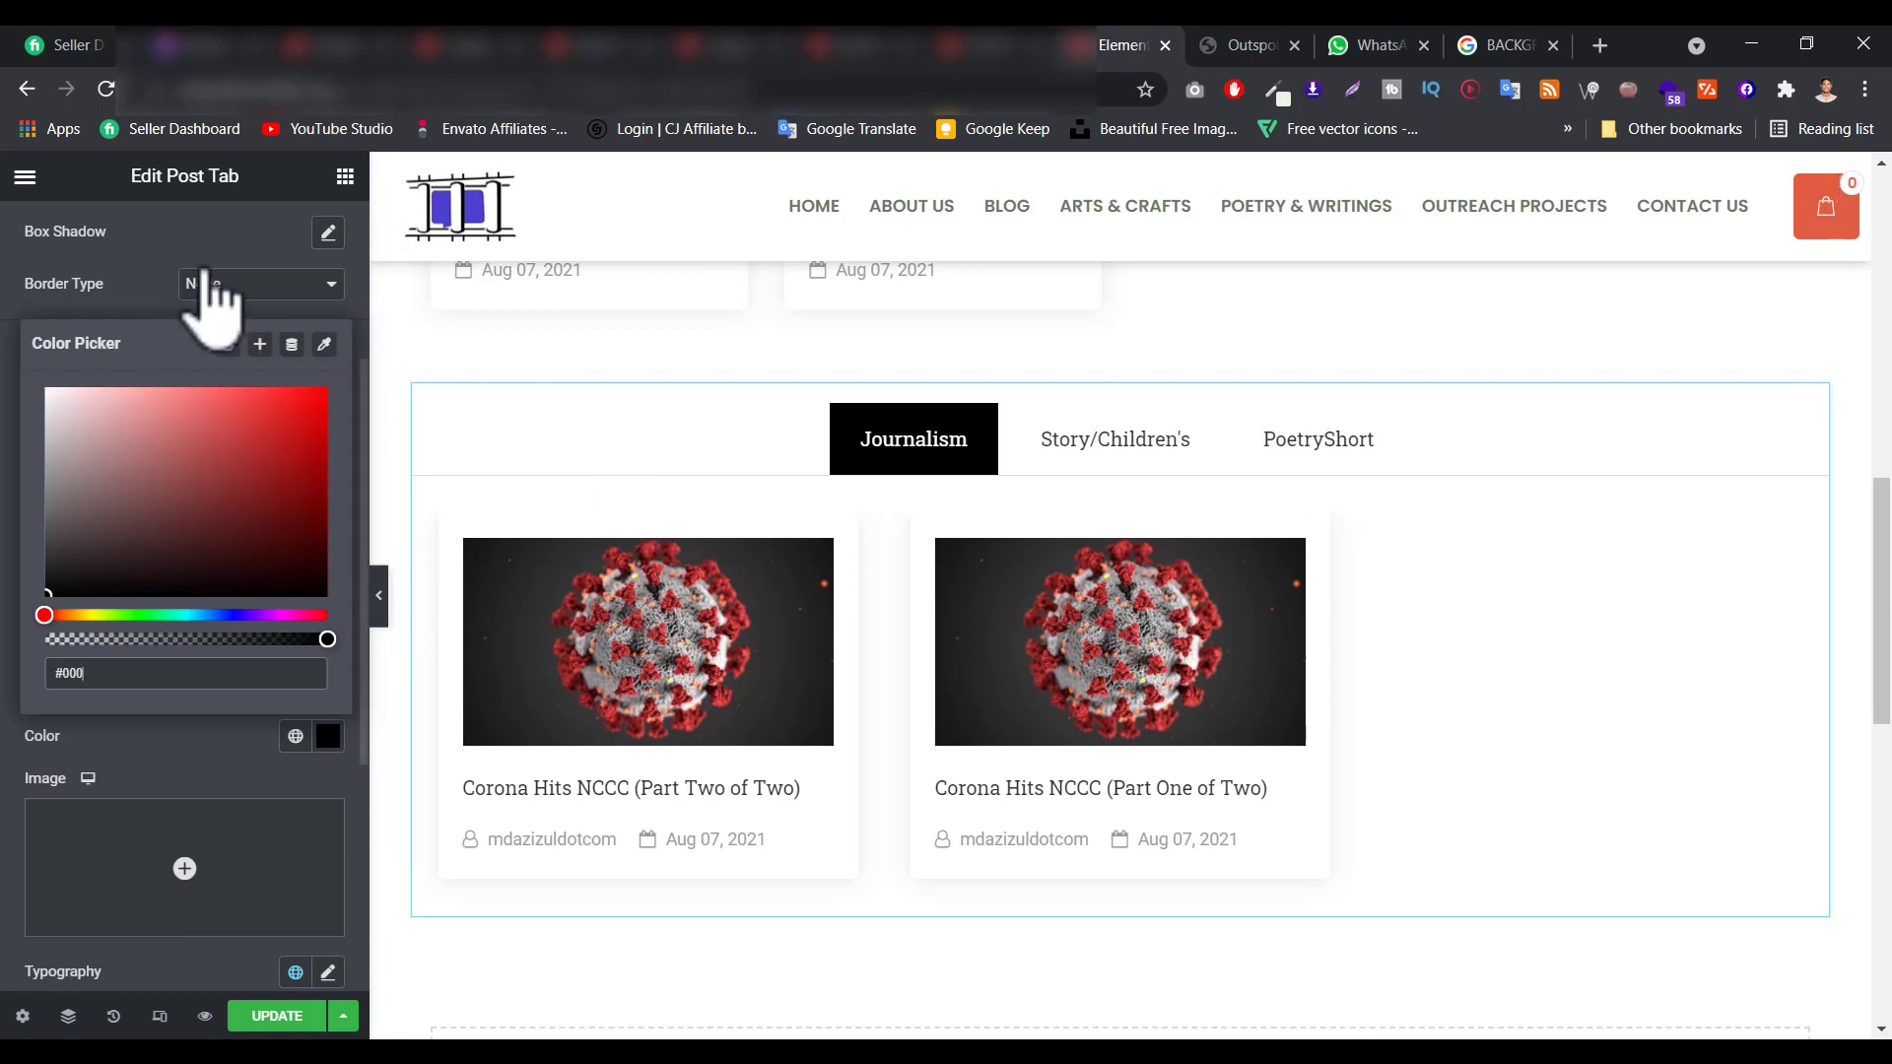
Look over the Advanced settings and return to the post query settings.
scroll(240, 359, up, 5)
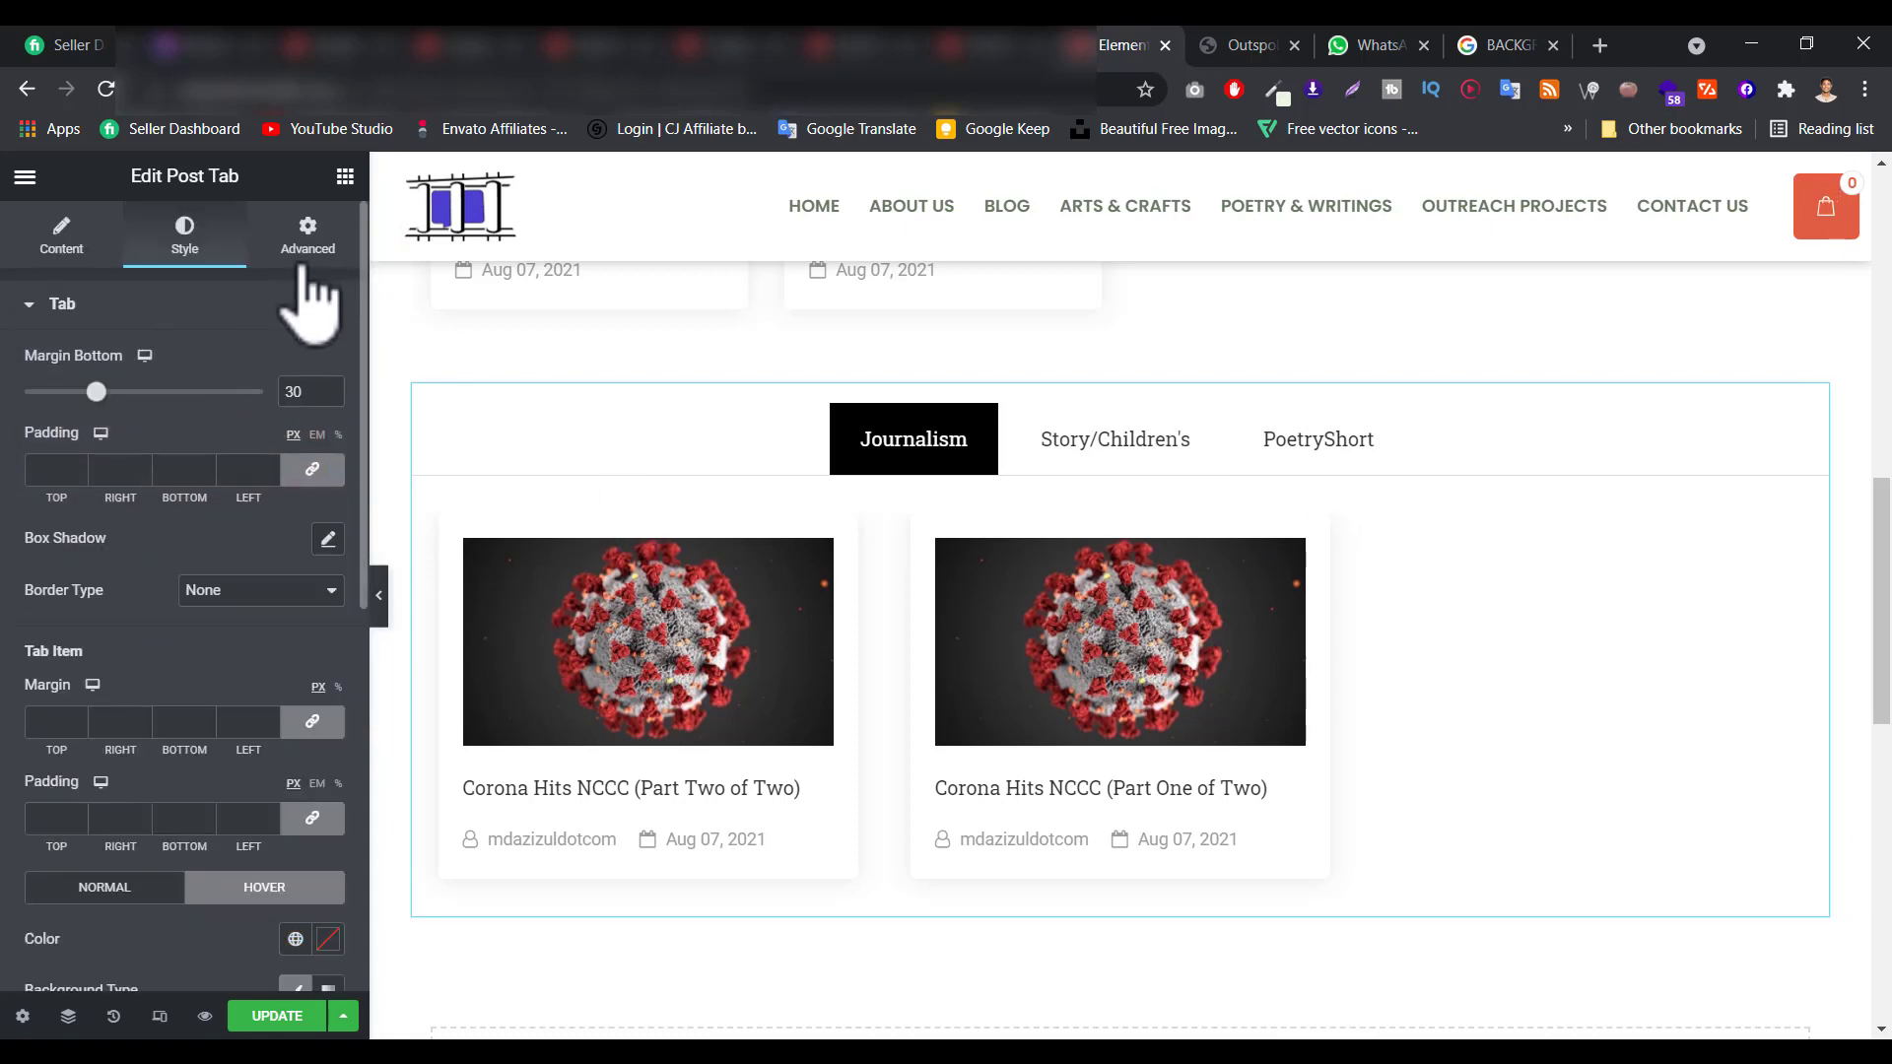
click(304, 239)
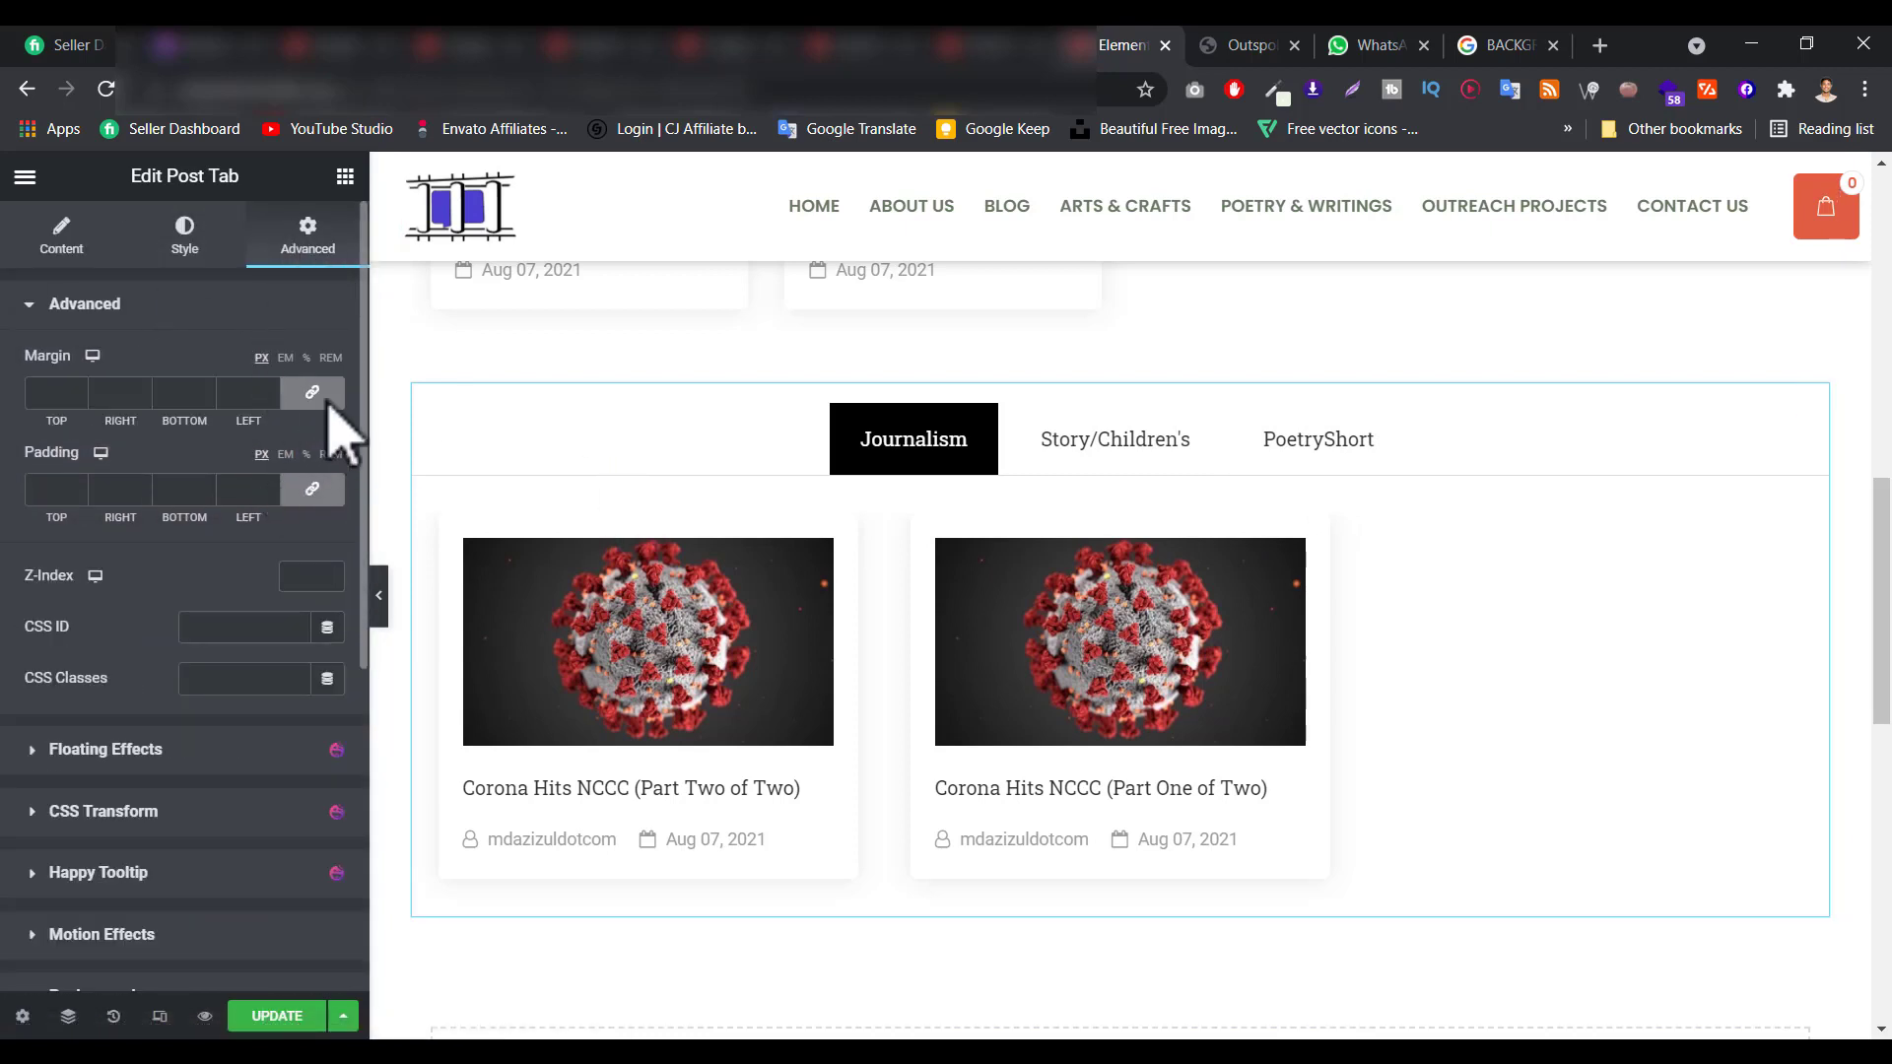
scroll(280, 636, down, 2)
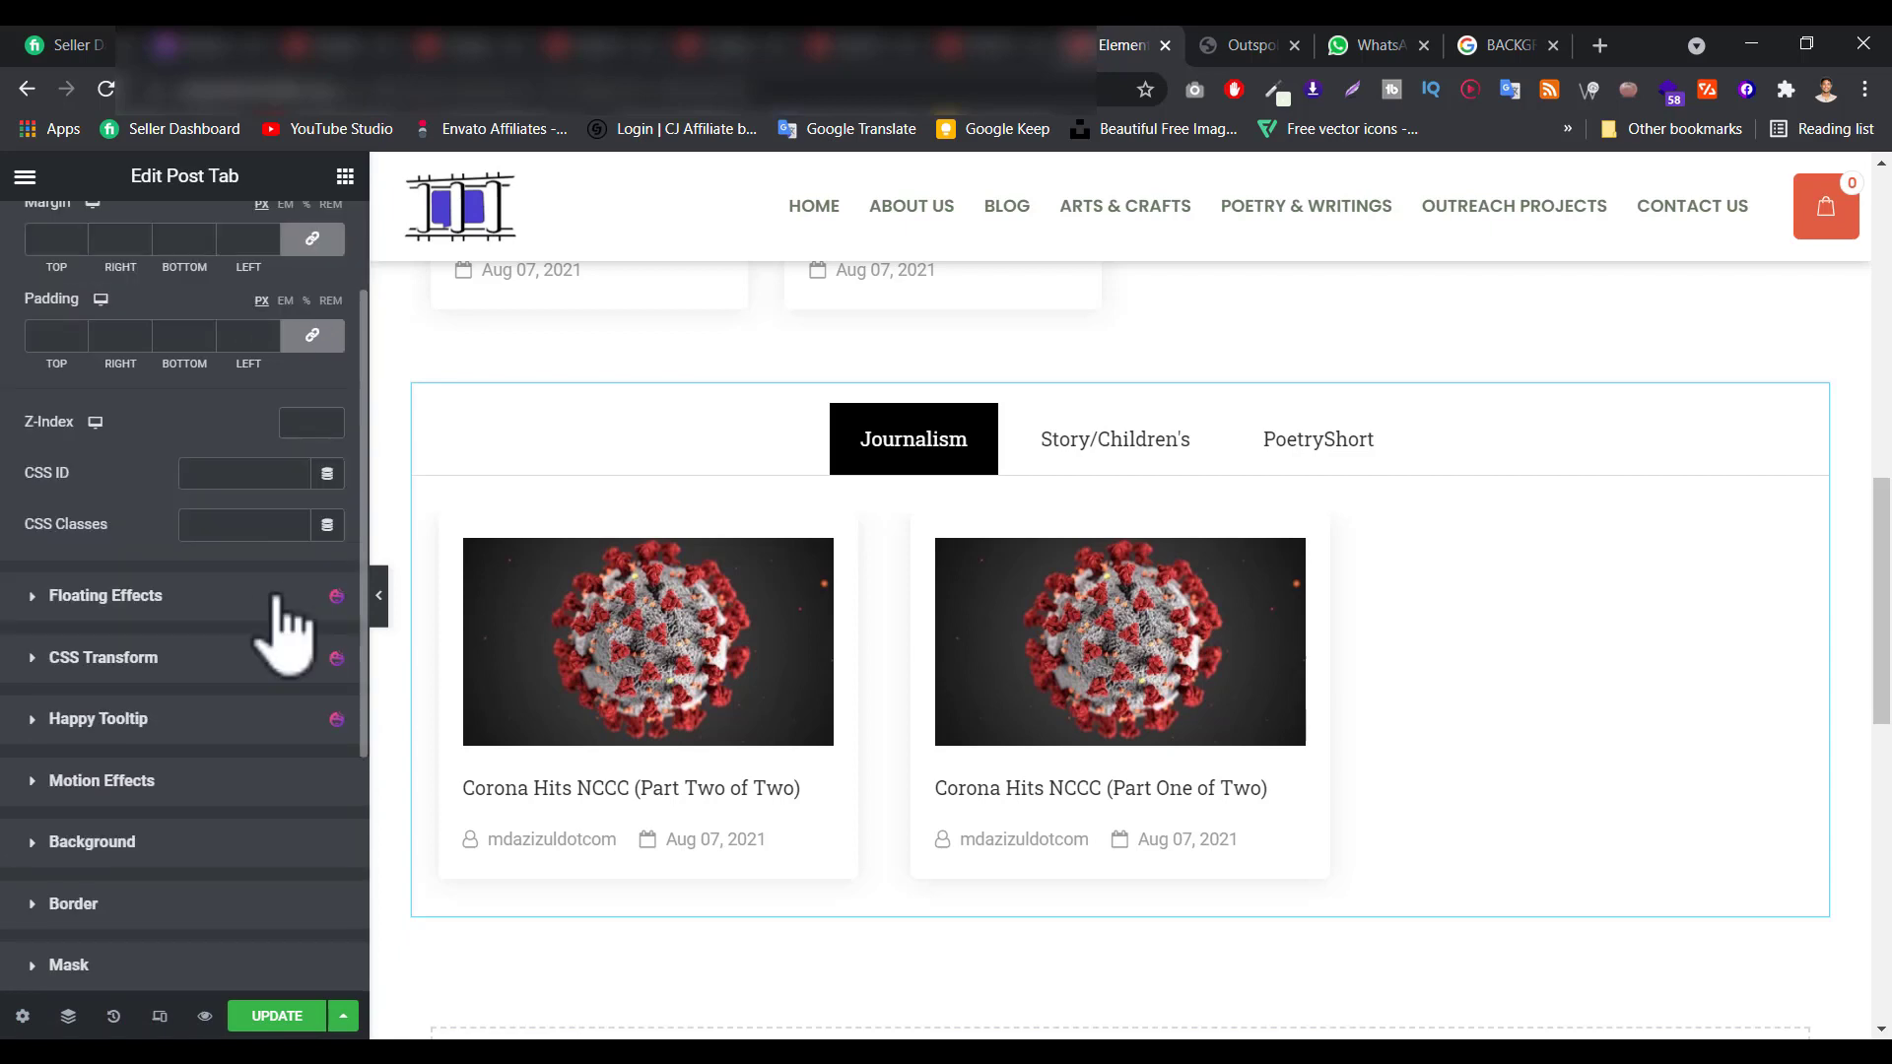
scroll(98, 611, down, 4)
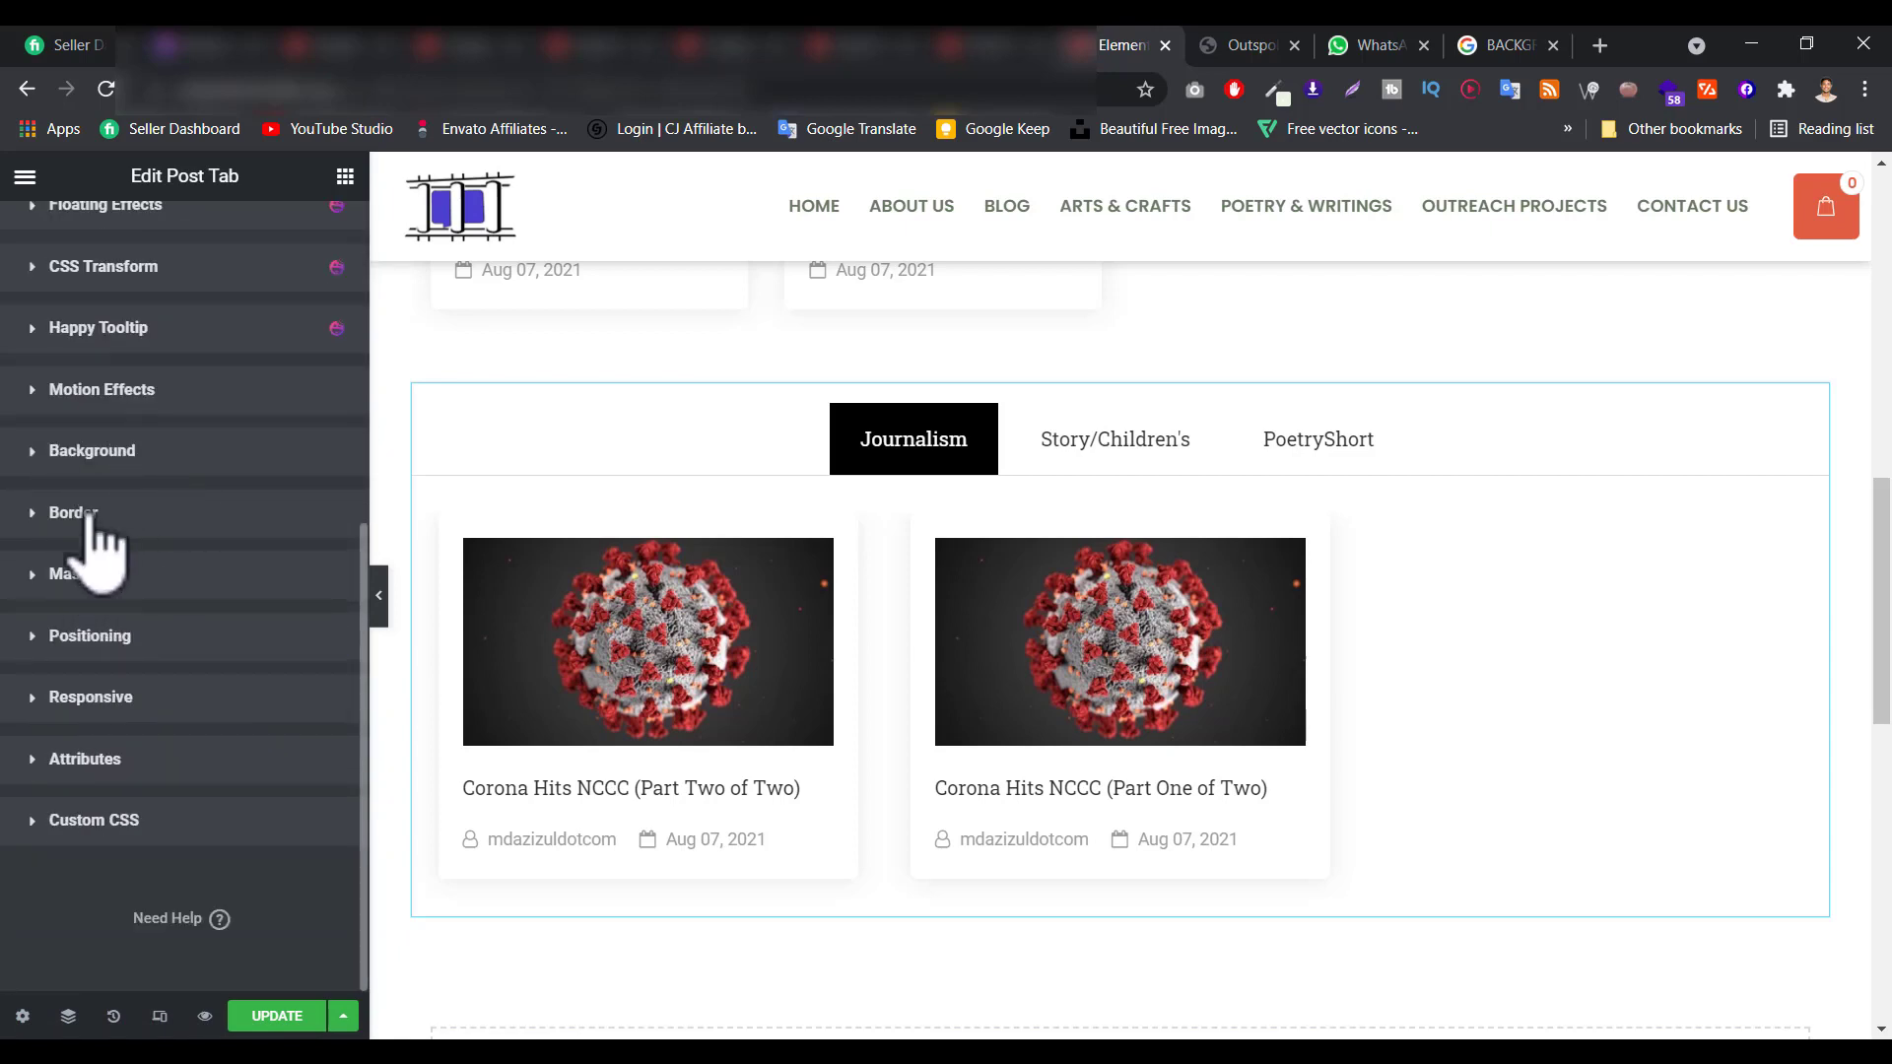
scroll(178, 690, up, 6)
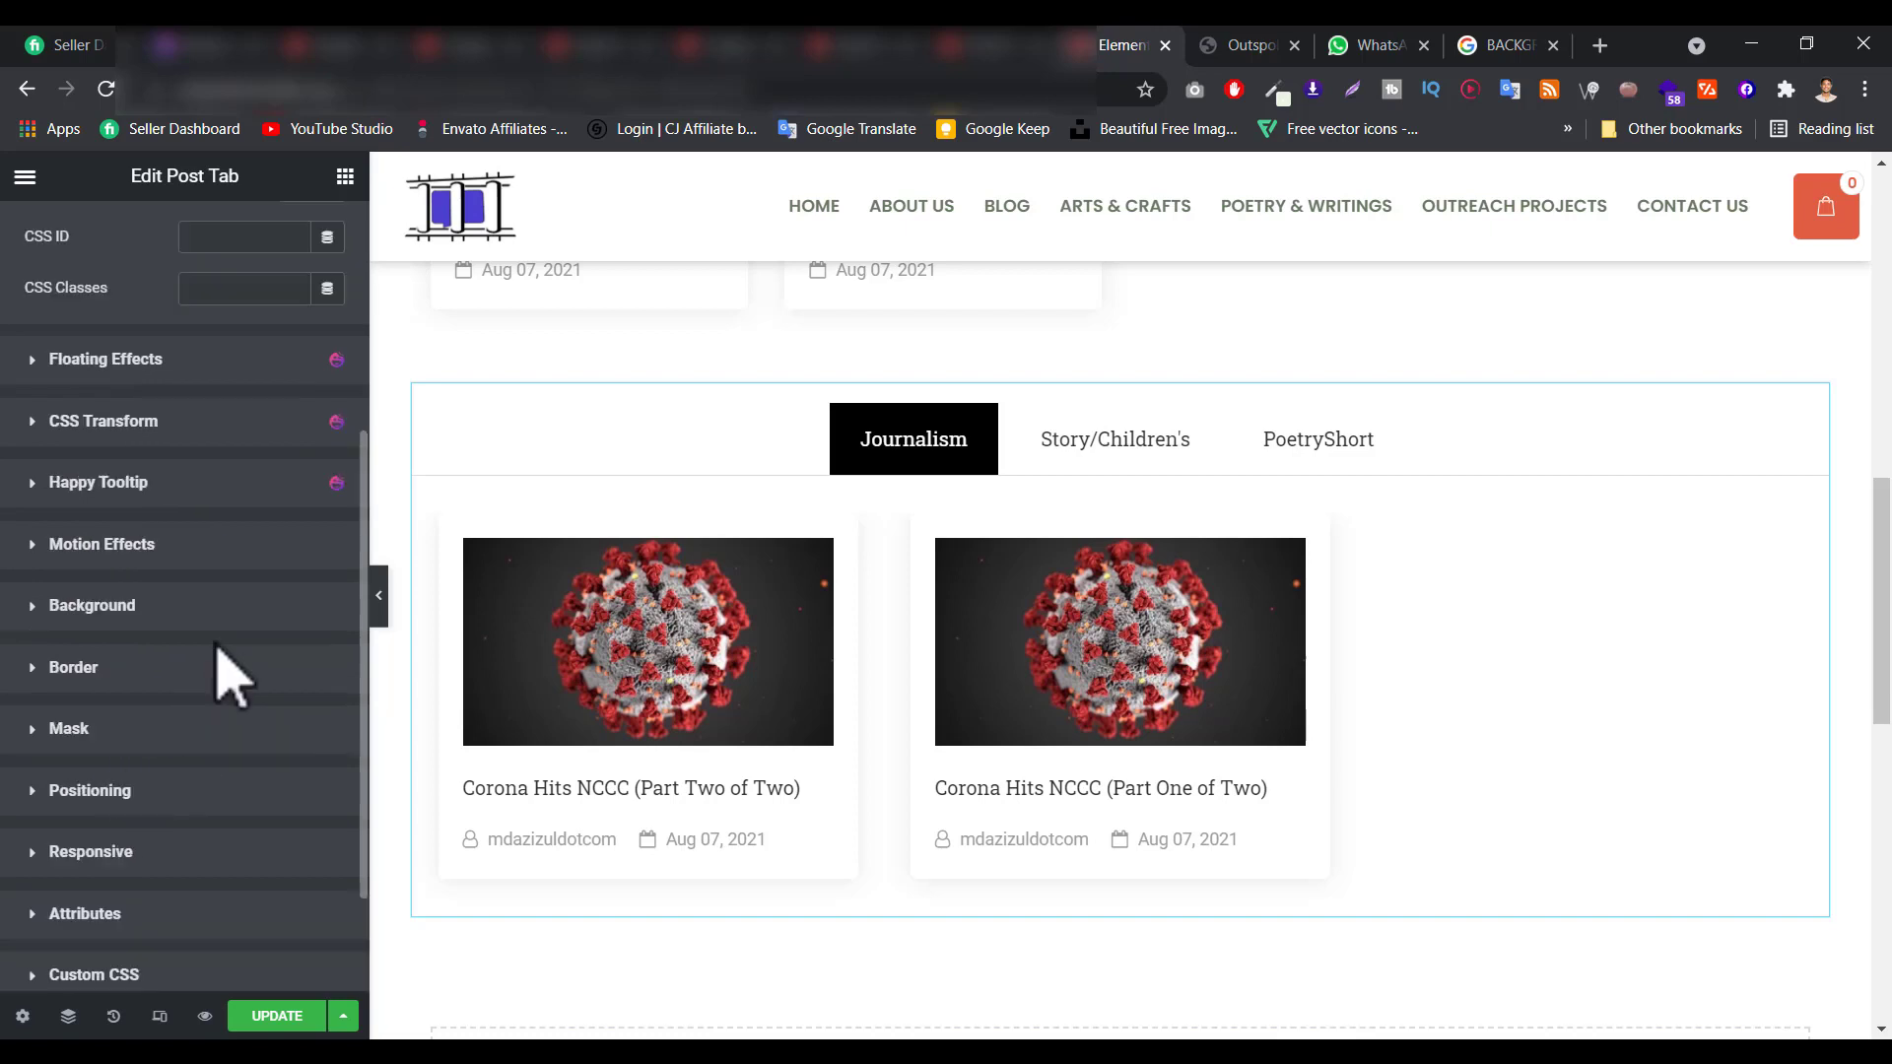
click(828, 621)
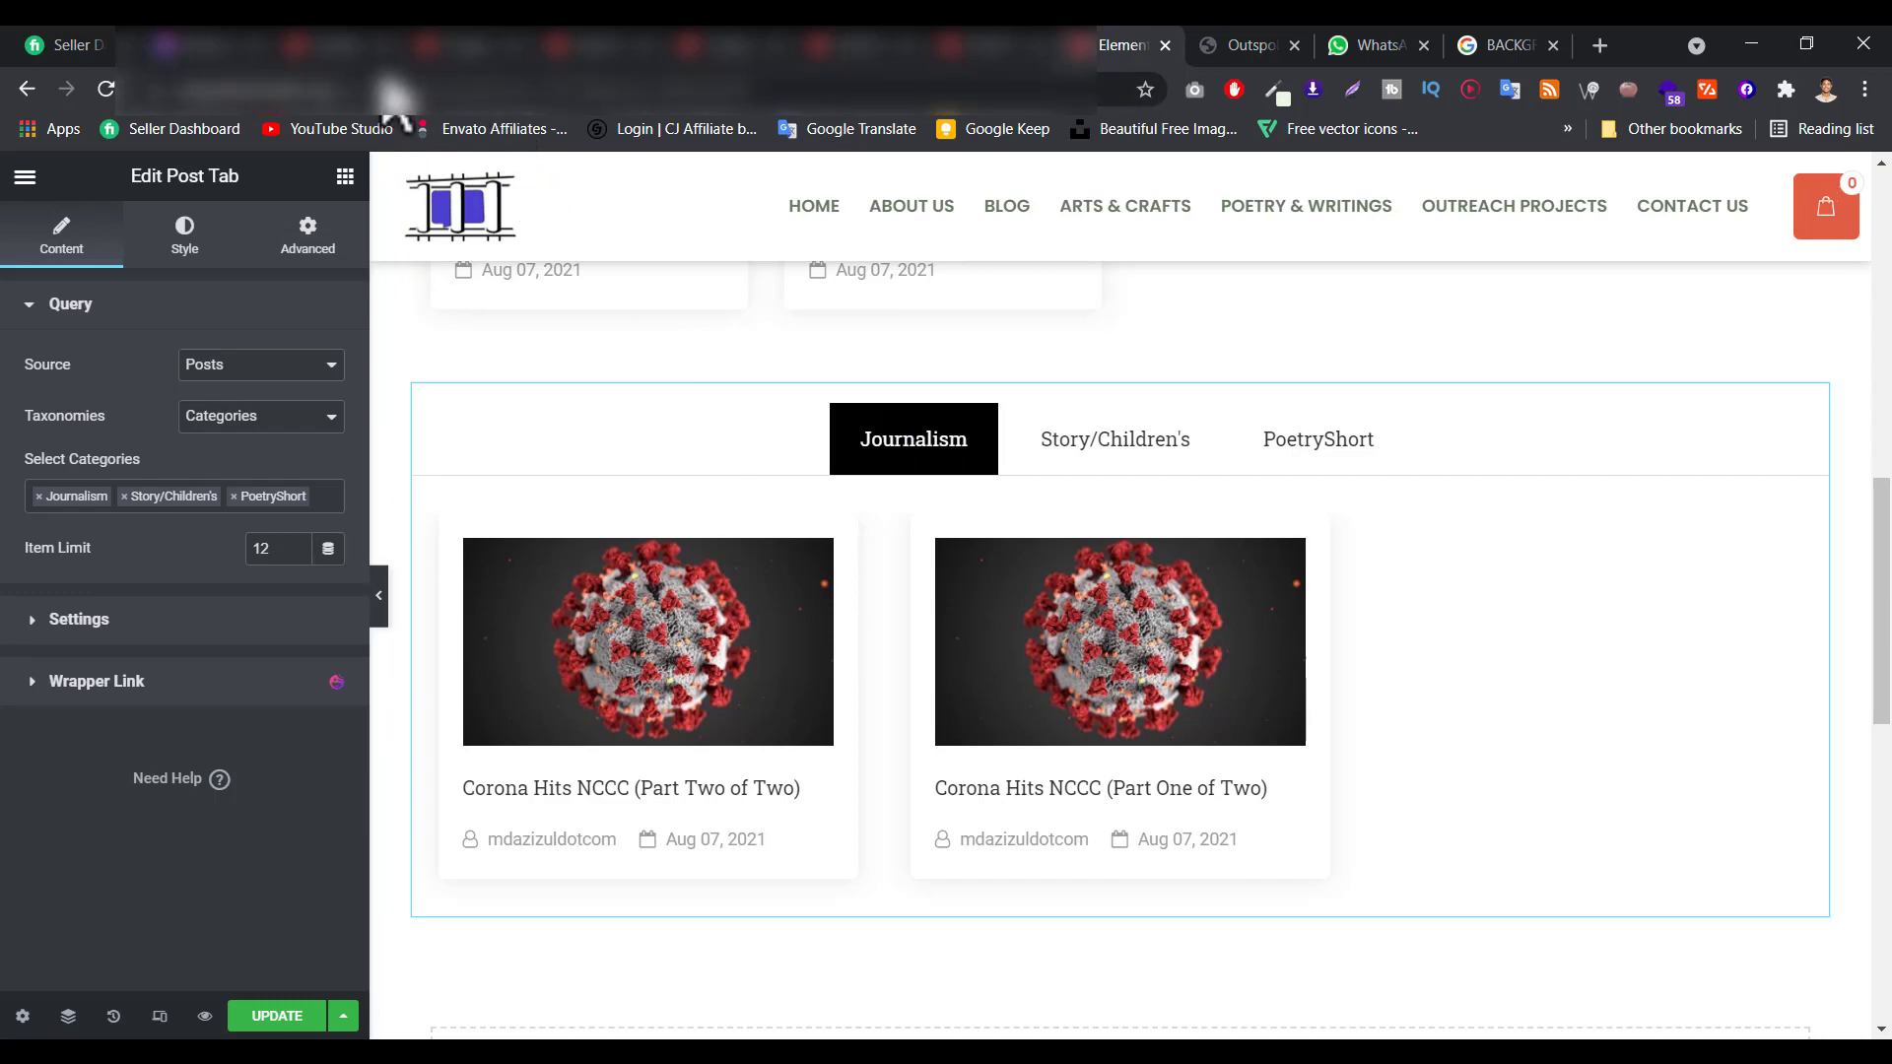
Return to the WordPress admin dashboard, then bring up and dismiss the Pages > Add New link menu.
click(352, 45)
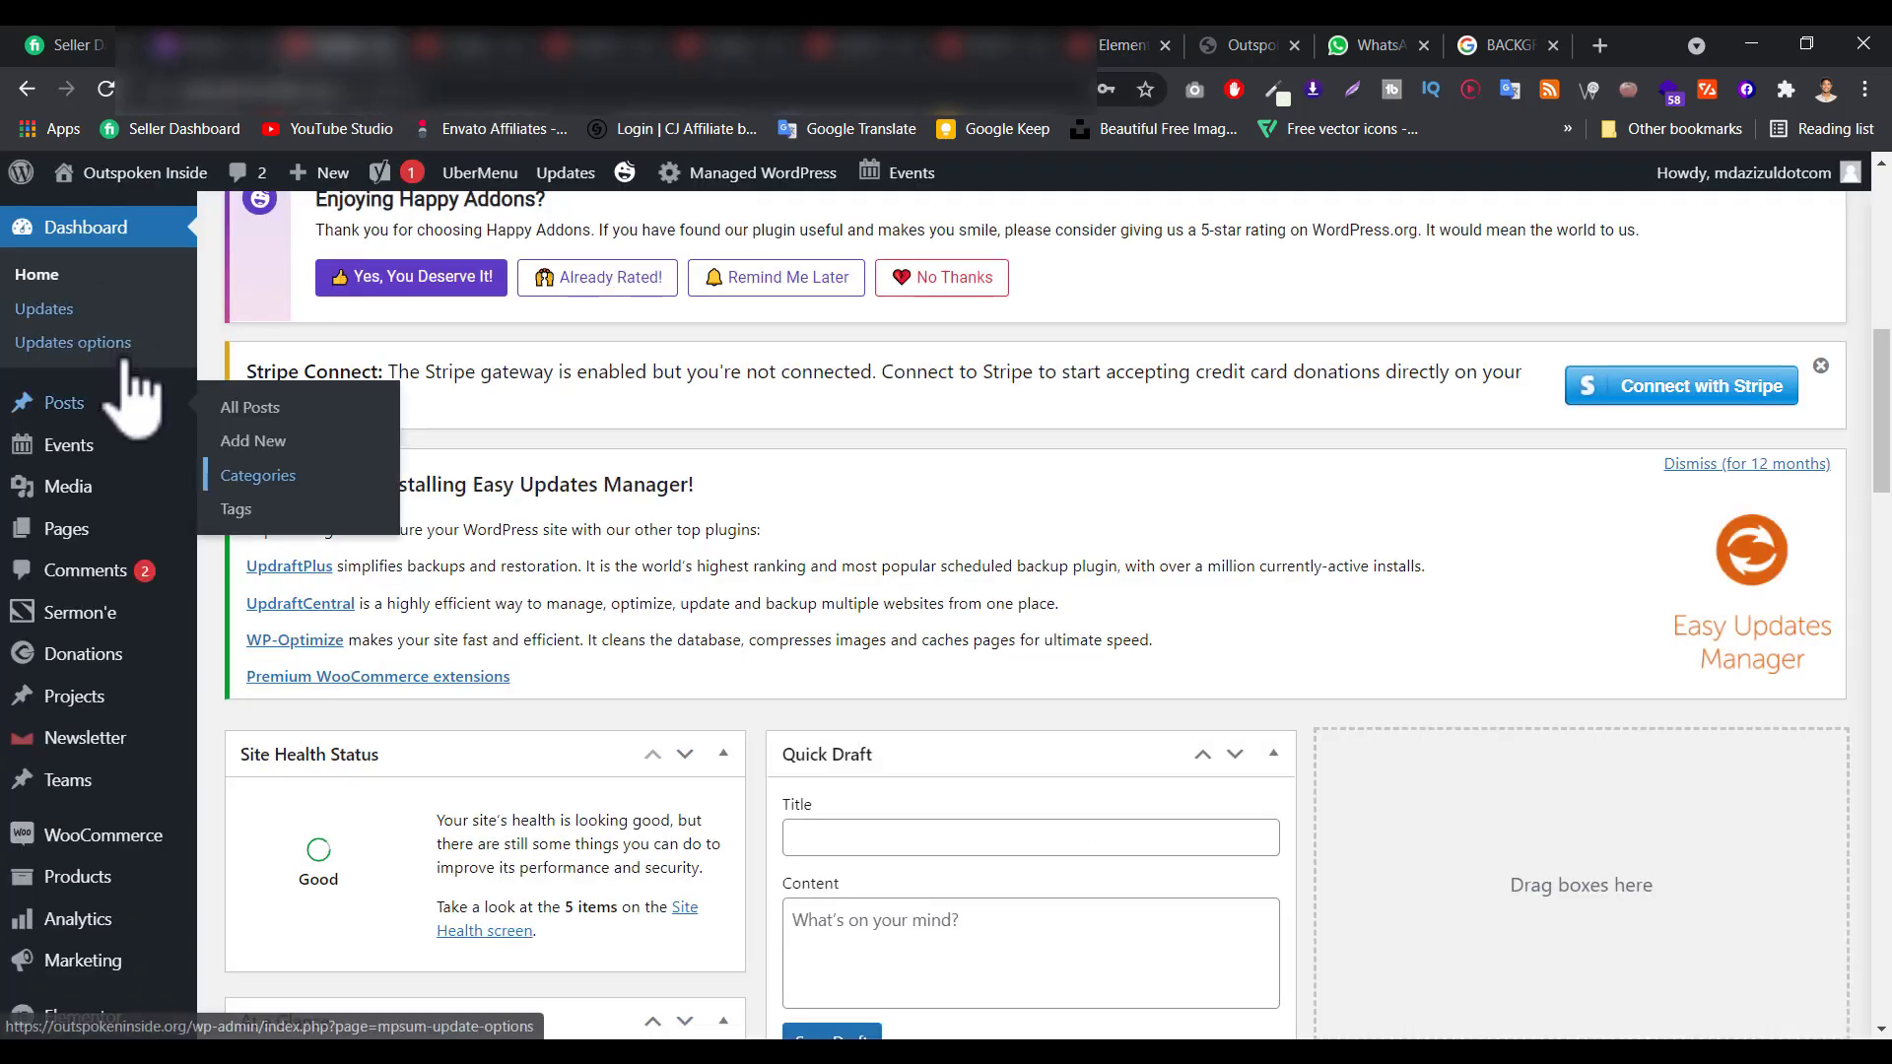
scroll(113, 444, up, 3)
mouse_move(94, 547)
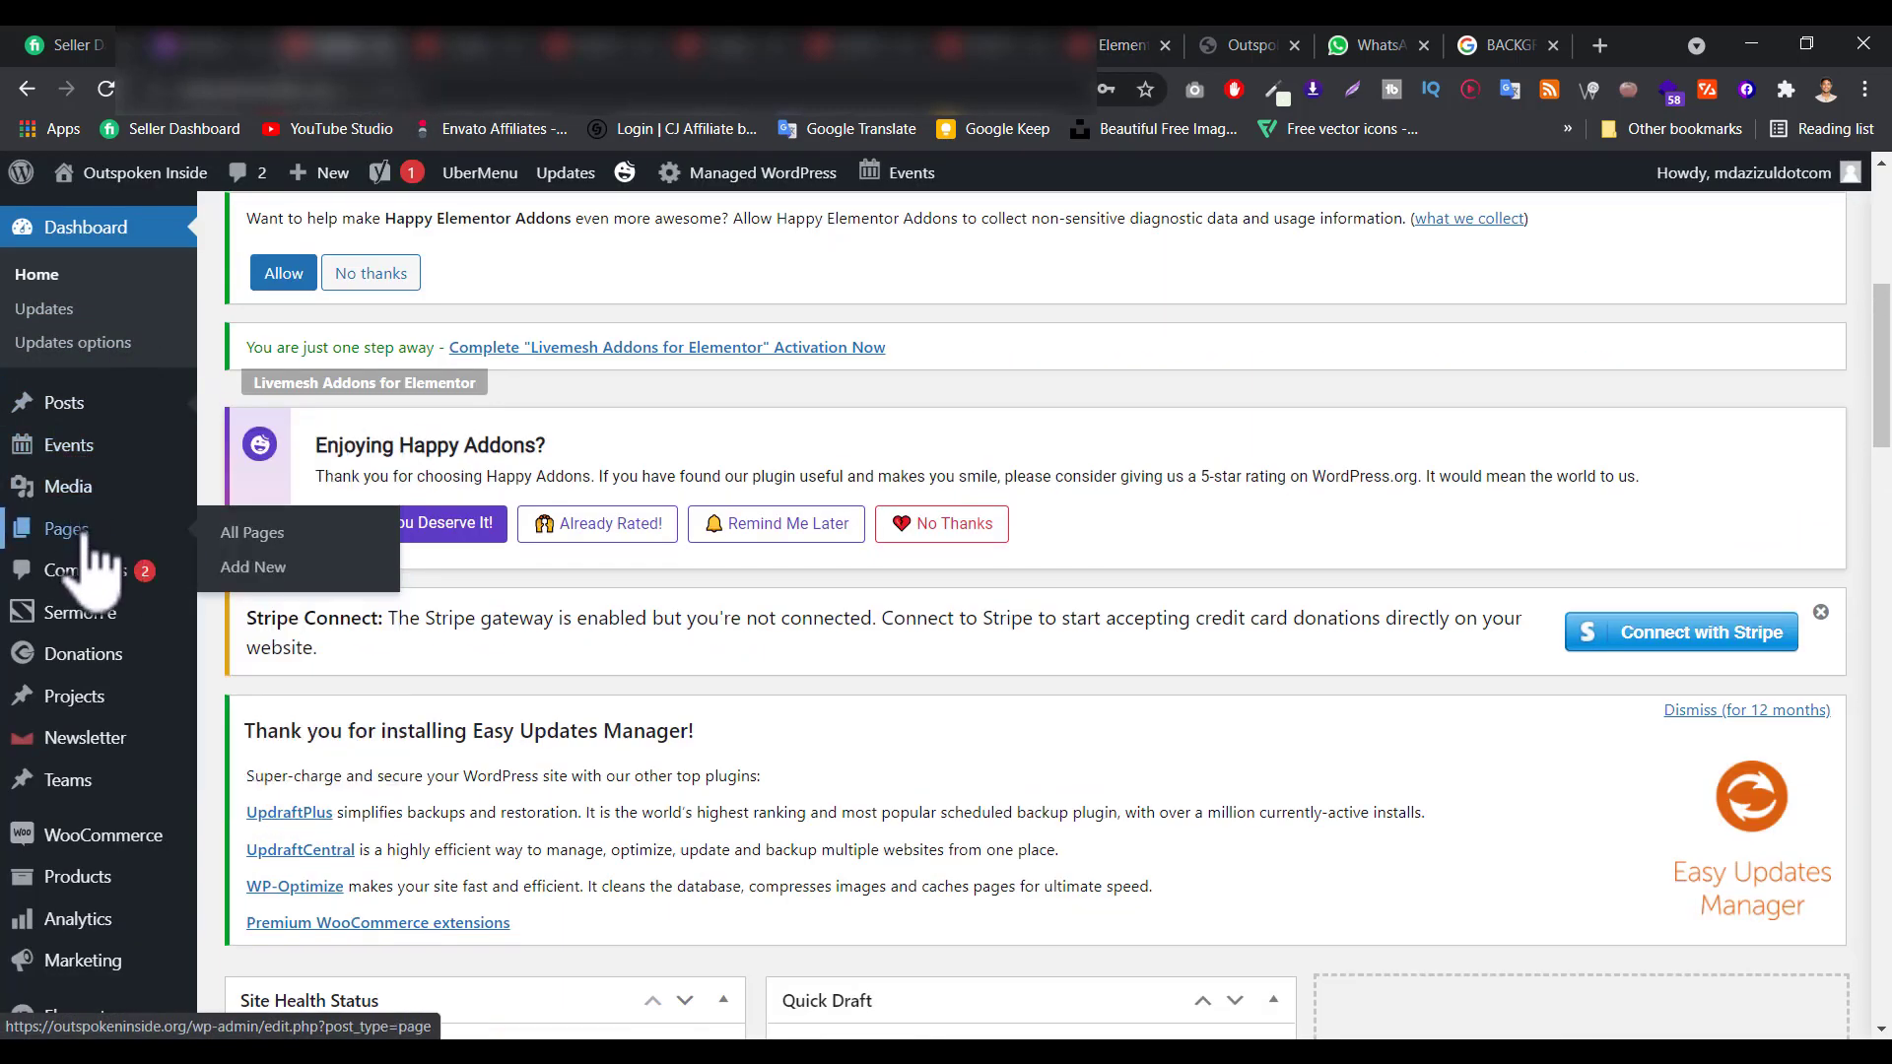
right_click(265, 569)
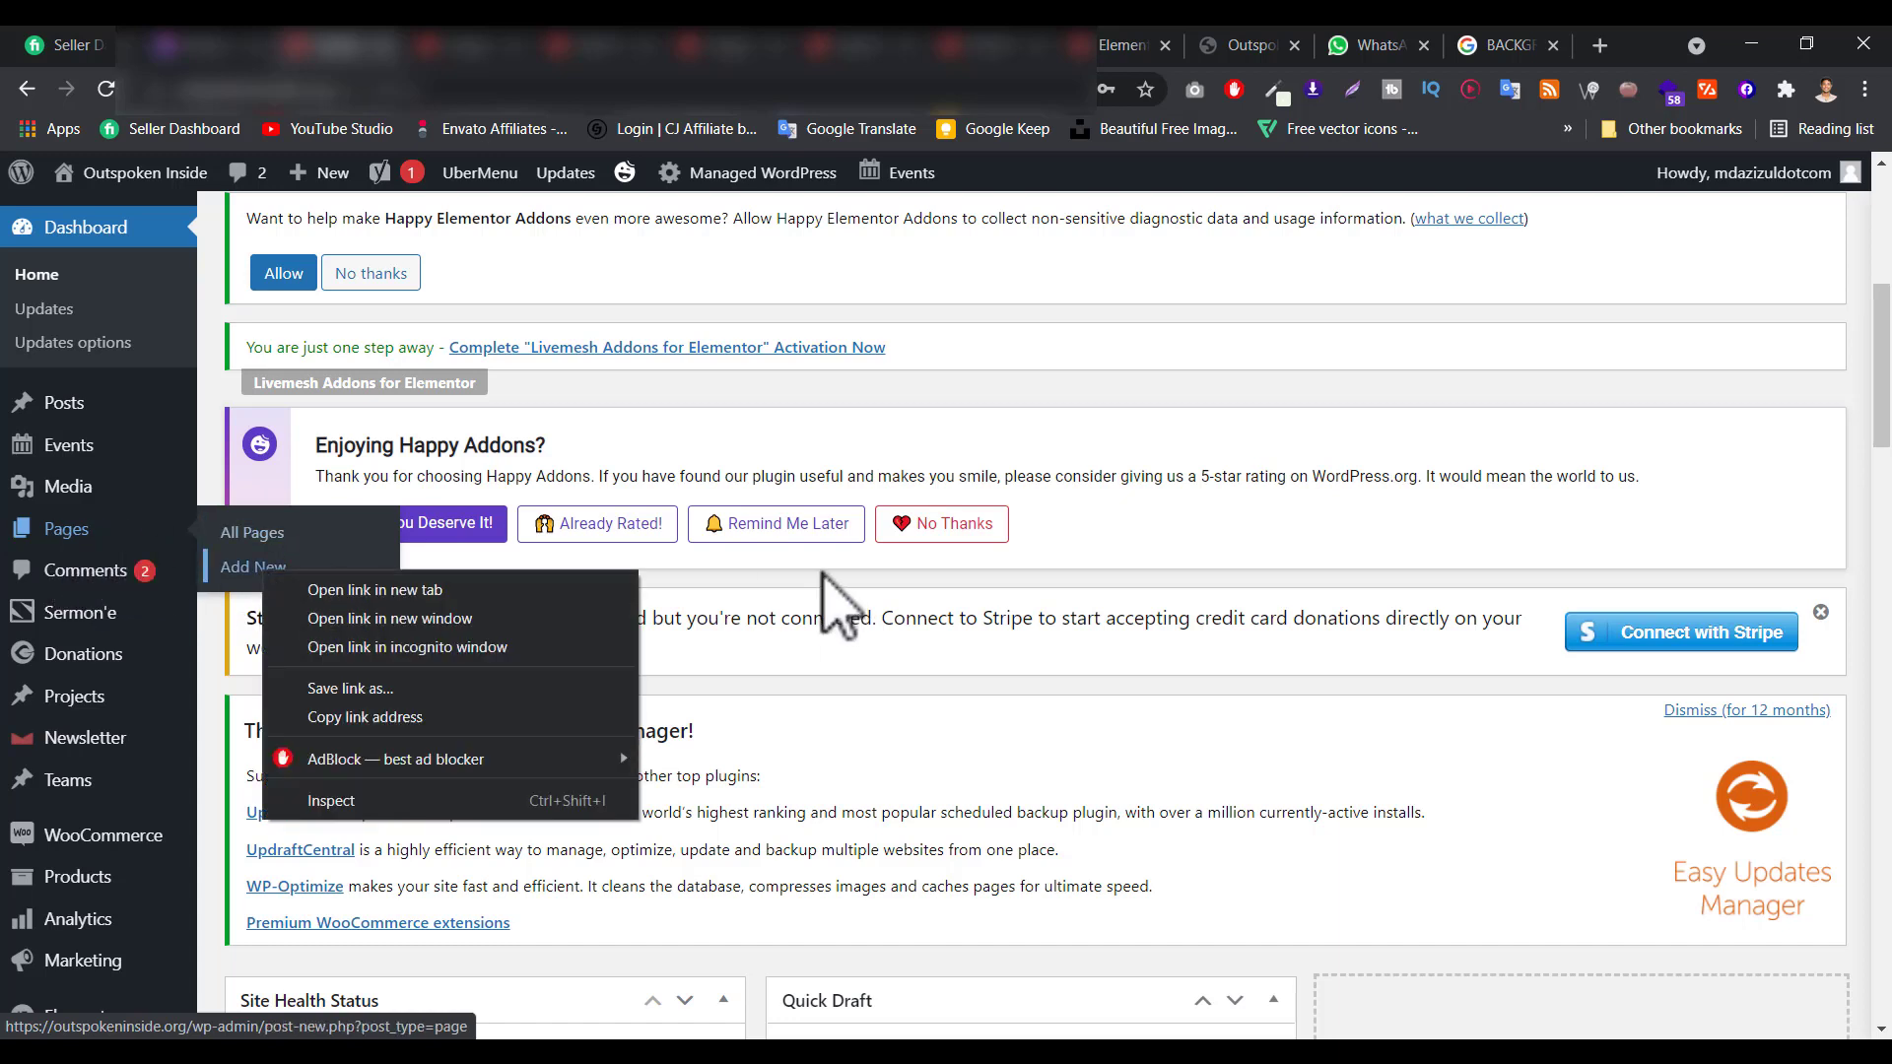
click(1196, 559)
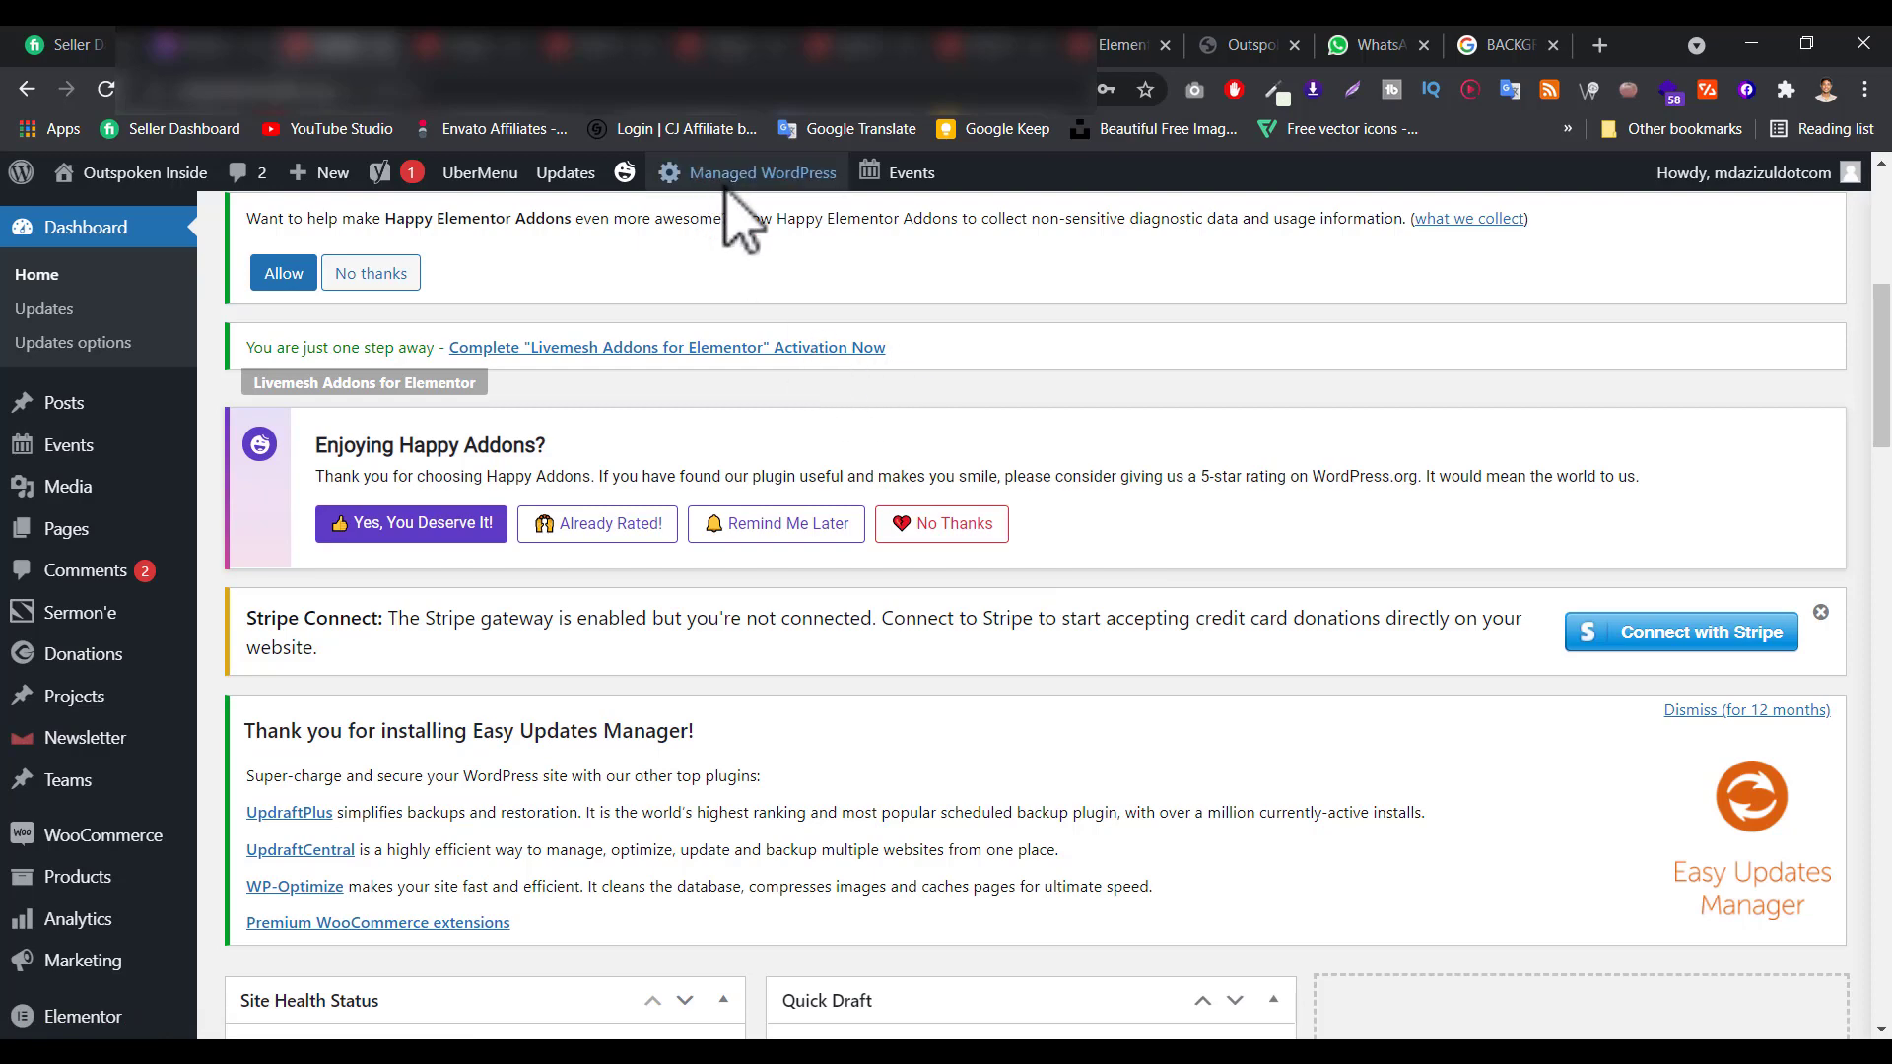